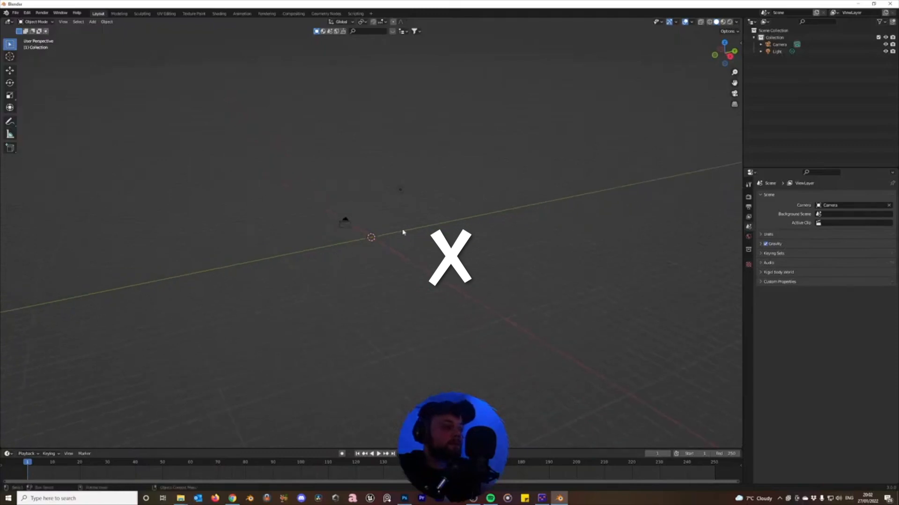
Add a cylinder mesh with 6 vertices to make a hexagonal prism
key("shift+a")
mouse_move(405, 221)
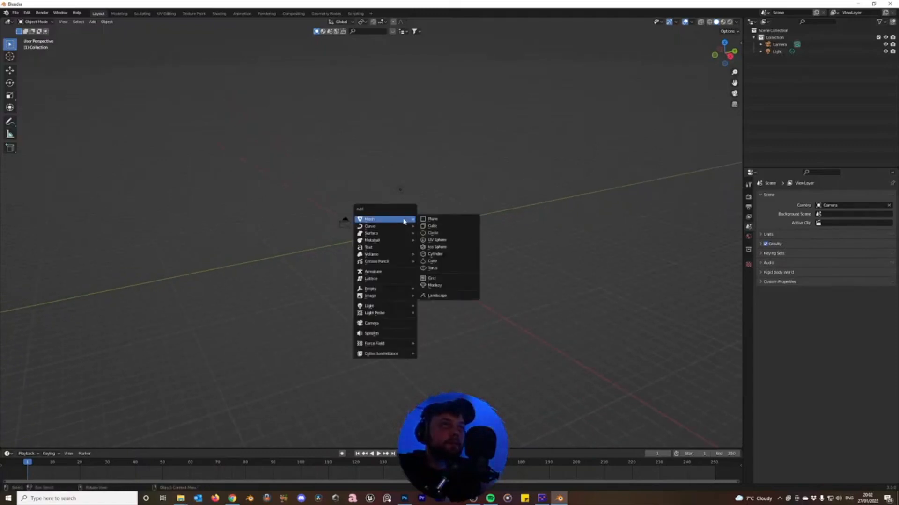
left_click(435, 254)
left_click(29, 443)
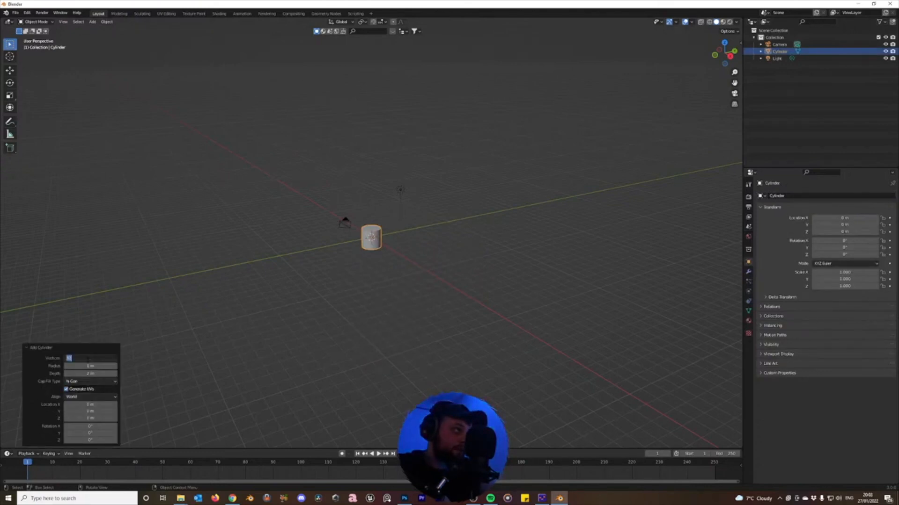
left_click(88, 358)
type("6")
key("Return")
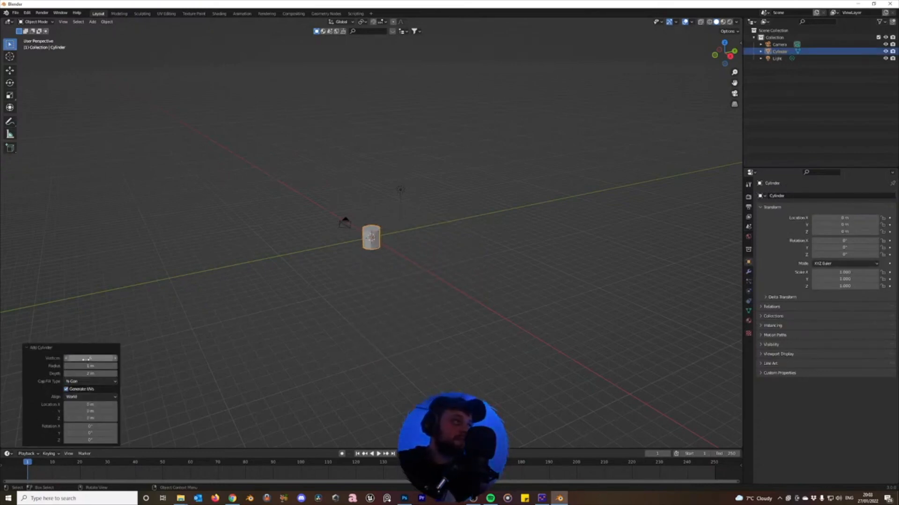
left_click(311, 257)
scroll(370, 246, "up", 5)
left_click(371, 246)
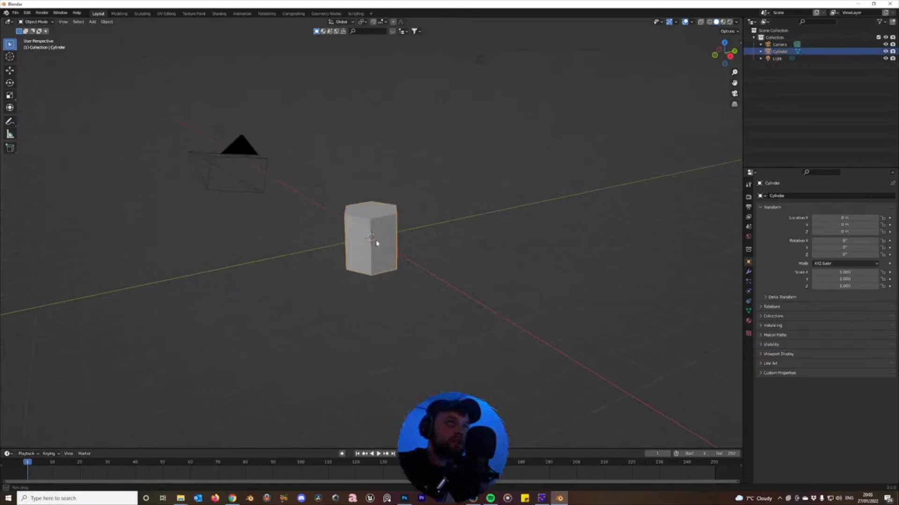
middle_click_drag(371, 246, 395, 276)
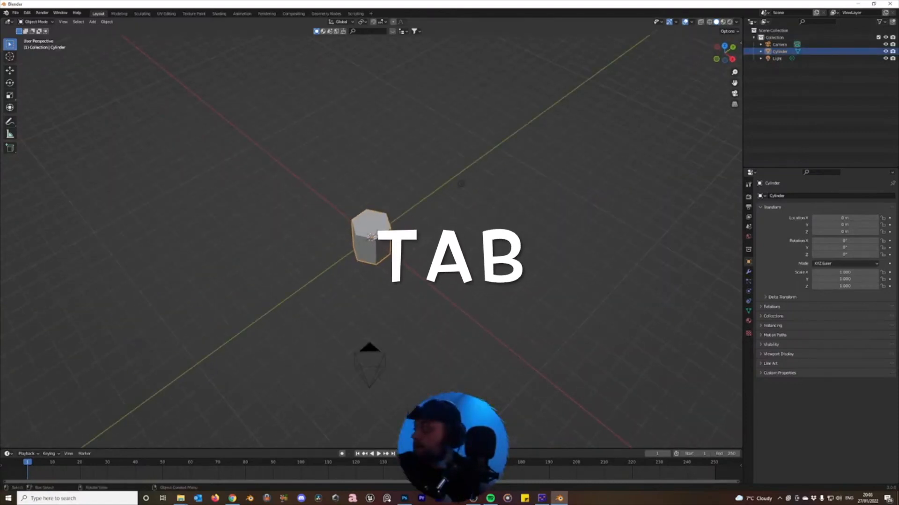
In Edit Mode, rotate all of the prism's geometry 90 degrees about the X axis
key("Tab")
scroll(358, 229, "down", 3)
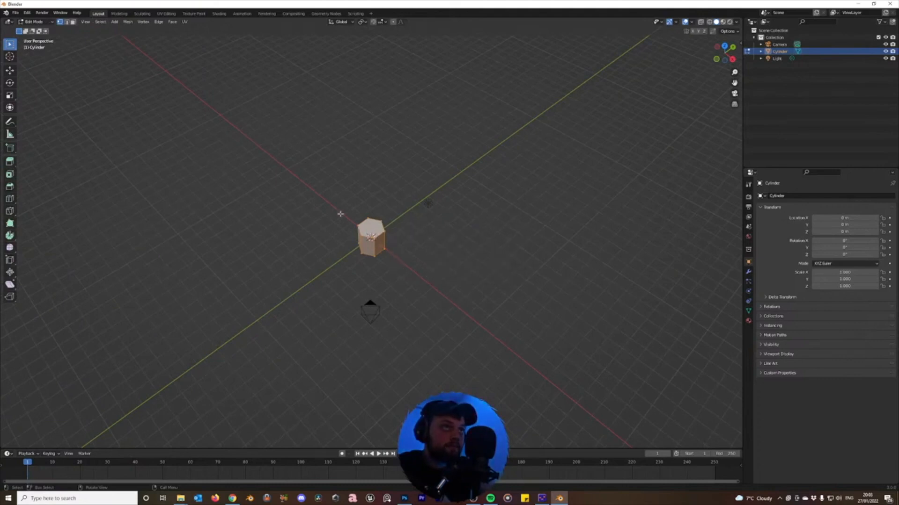
key("a")
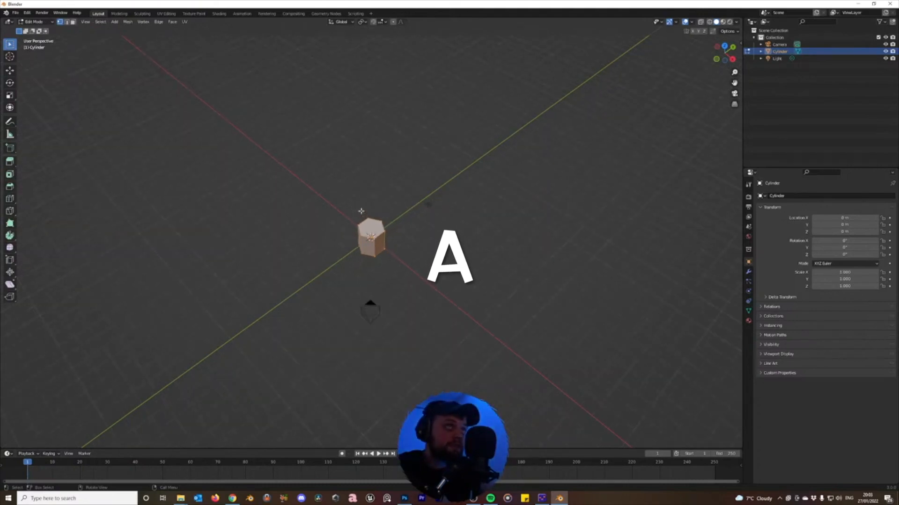
scroll(391, 249, "up", 2)
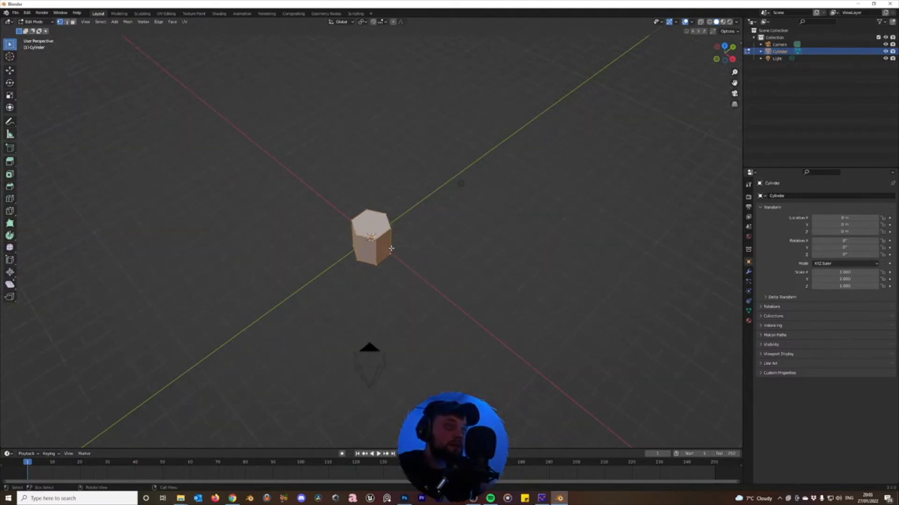
key("r")
key("x")
key("9")
key("0")
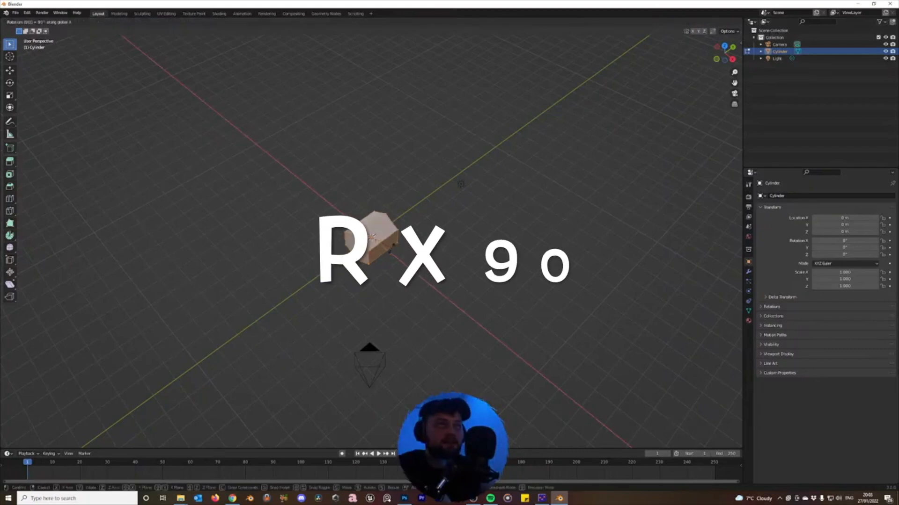
key("Return")
Switch to face selection and delete both hexagonal end faces of the prism
middle_click_drag(461, 183, 438, 188)
left_click(73, 21)
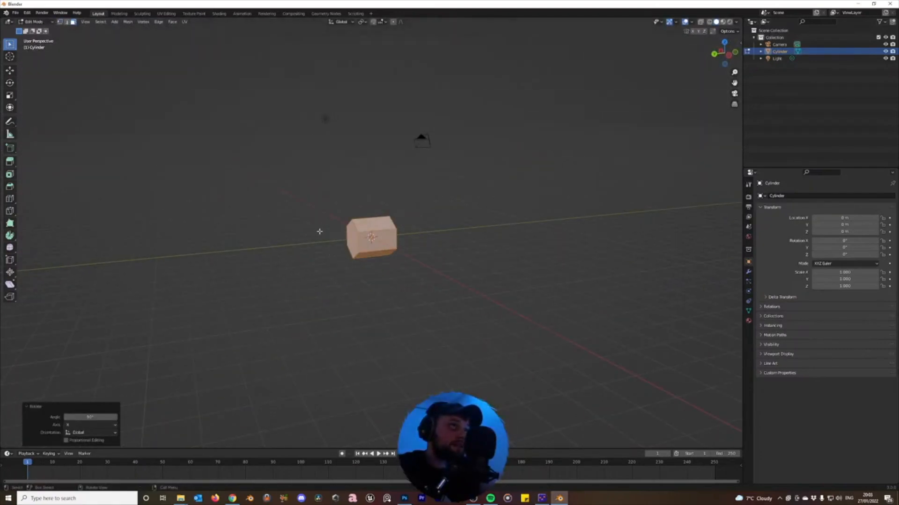
left_click(306, 232)
left_click(352, 239)
middle_click_drag(323, 217, 329, 219)
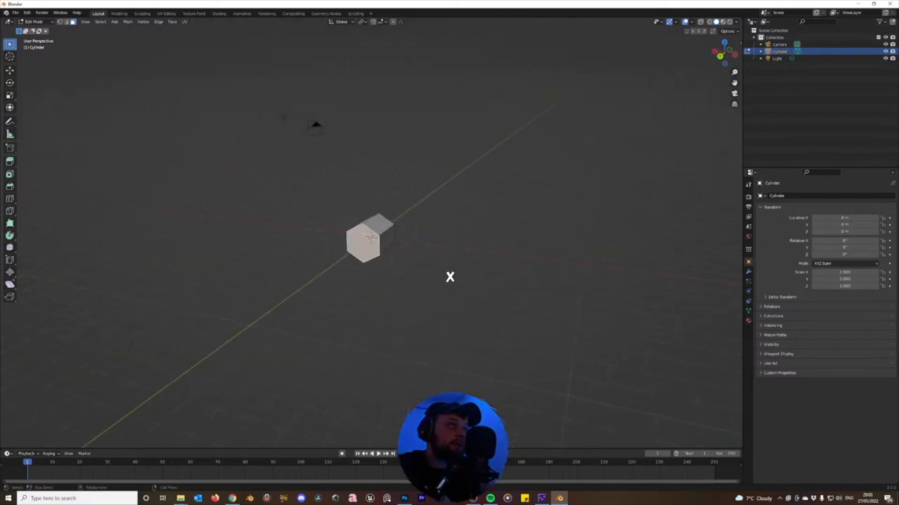
key("x")
left_click(357, 257)
middle_click_drag(357, 257, 339, 177)
key("x")
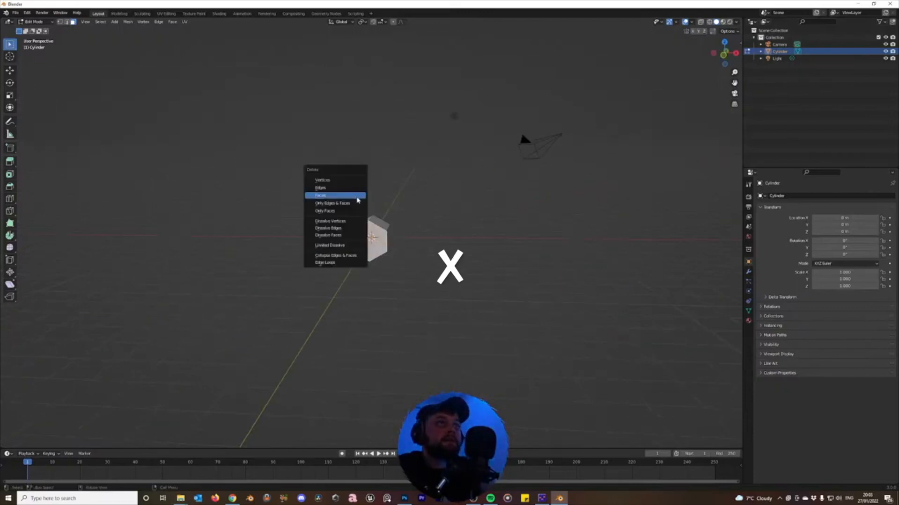
left_click(356, 196)
Select all the remaining geometry of the open-ended hexagonal tube
middle_click_drag(275, 184, 305, 234)
scroll(282, 273, "up", 3)
scroll(304, 234, "down", 3)
scroll(405, 223, "down", 3)
key("a")
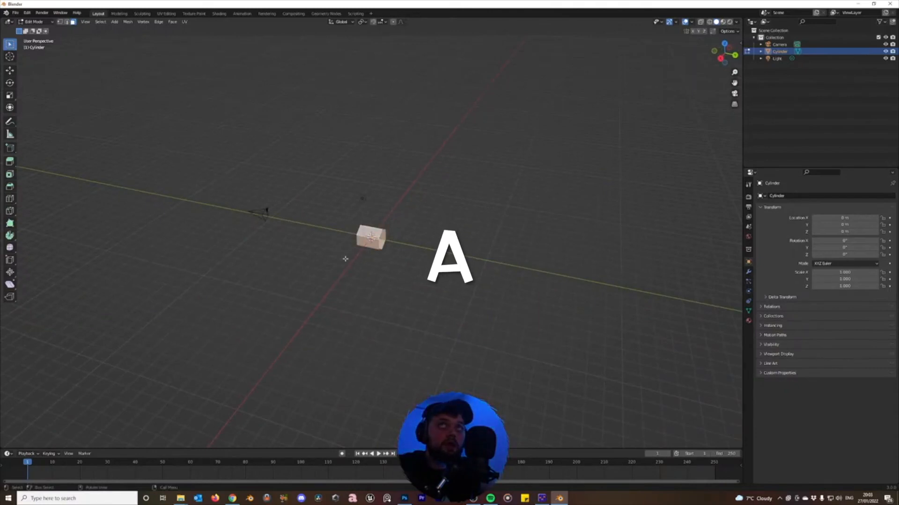
scroll(411, 247, "up", 2)
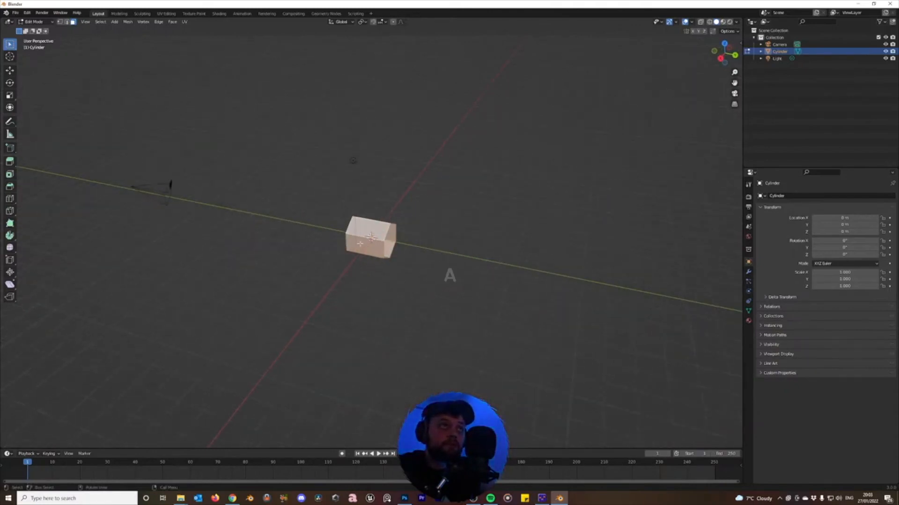
scroll(414, 235, "down", 1)
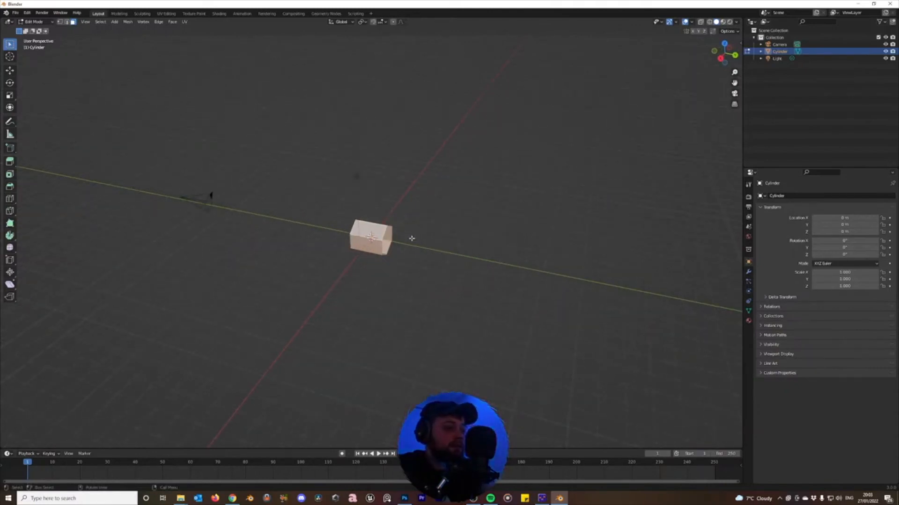
key("s")
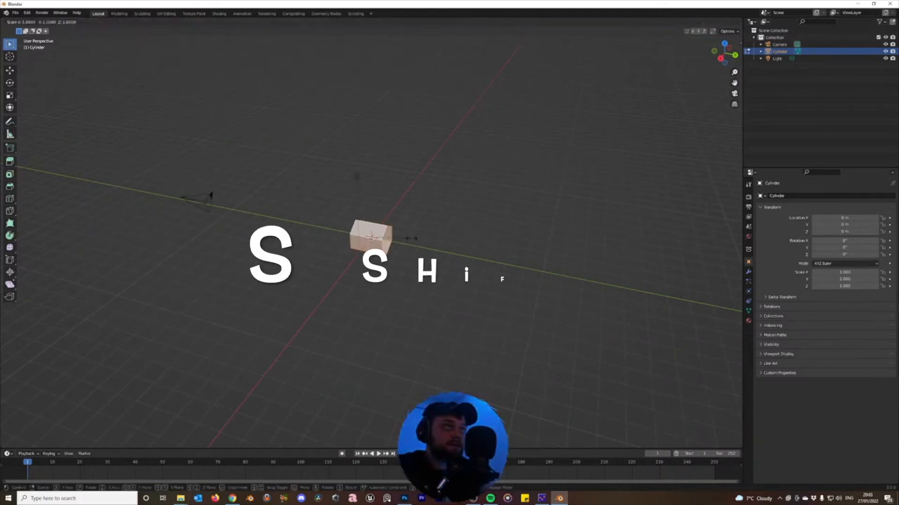
key("shift+y")
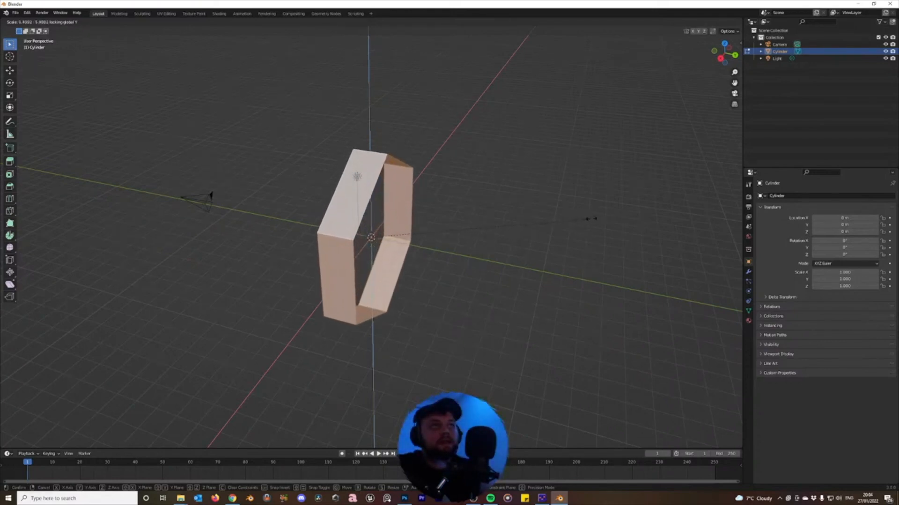
right_click(486, 242)
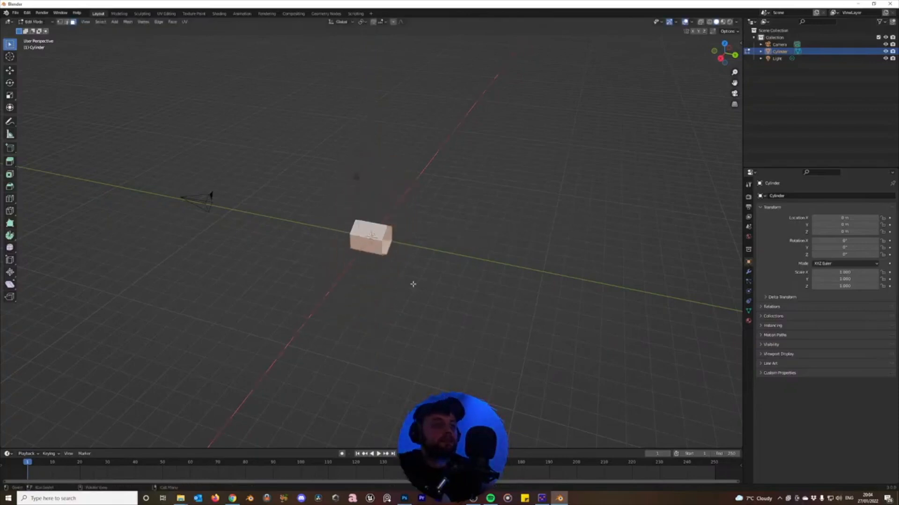
Scale the tube's geometry by 4 on the X and Z axes, excluding Y
key("s")
key("shift+y")
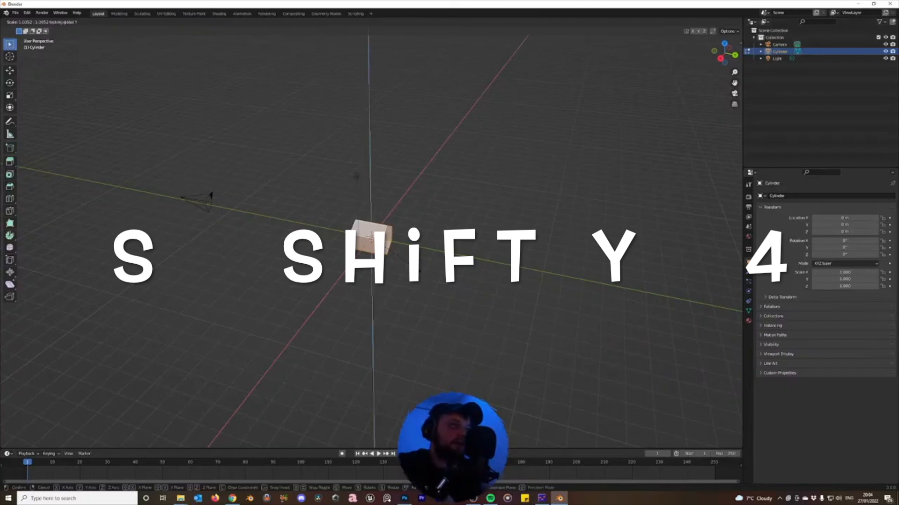
key("4")
key("Return")
Move all of the tube's geometry 1 m along the Y axis so one open end sits on the object's origin
middle_click_drag(416, 267, 435, 236)
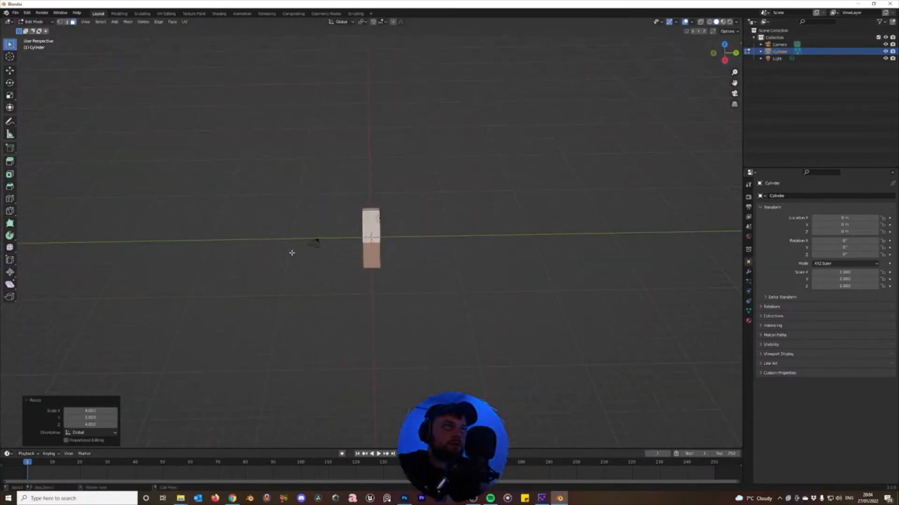
scroll(267, 244, "up", 4)
scroll(428, 243, "down", 2)
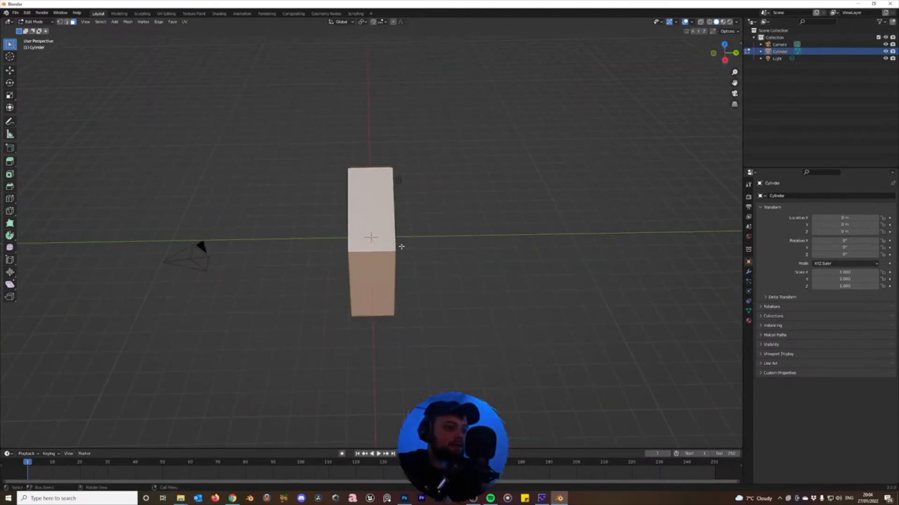
key("a")
key("g")
key("y")
key("1")
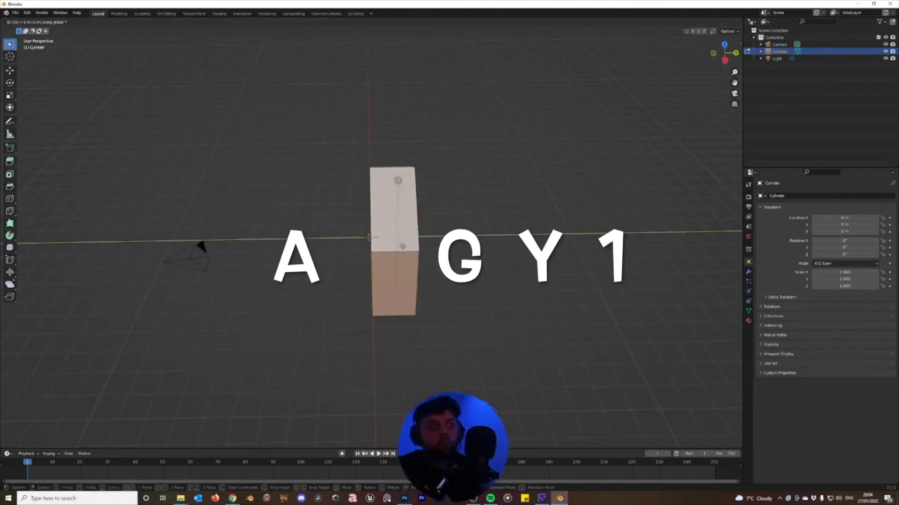
key("Return")
Inspect the tube's alignment with the origin from above and return to Object Mode
middle_click_drag(403, 247, 465, 195)
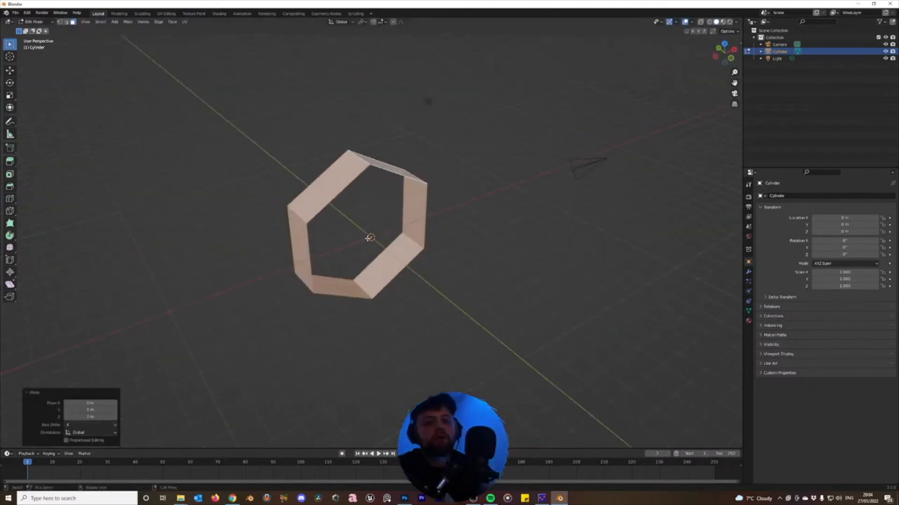
key("KP_7")
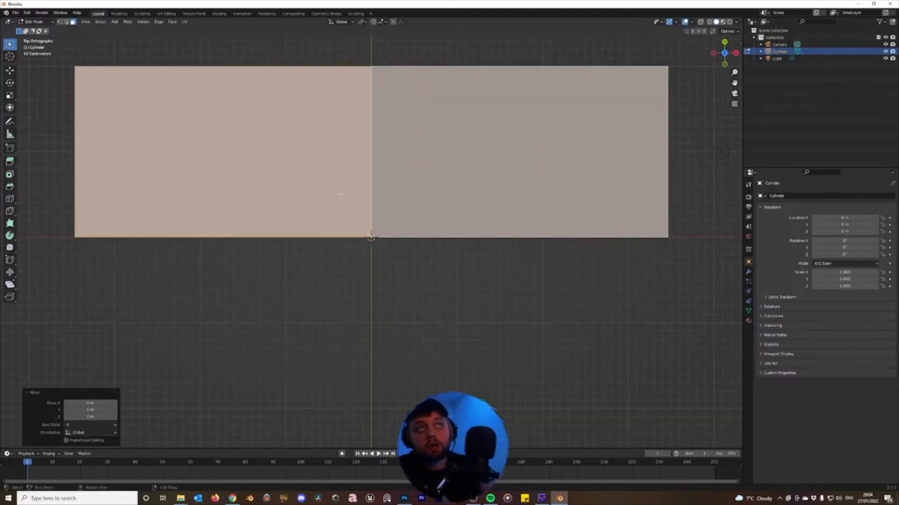
scroll(306, 257, "down", 6)
scroll(461, 303, "down", 5)
middle_click_drag(276, 252, 354, 235)
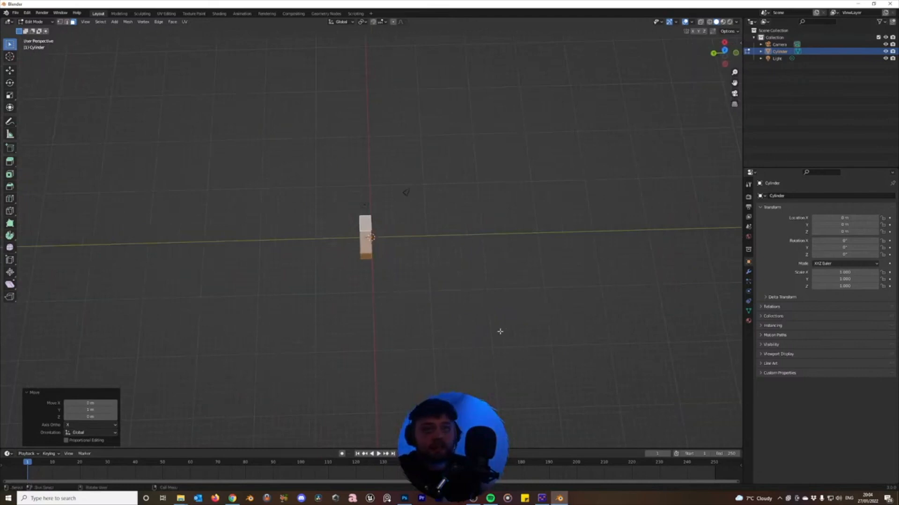
scroll(433, 244, "up", 3)
key("Tab")
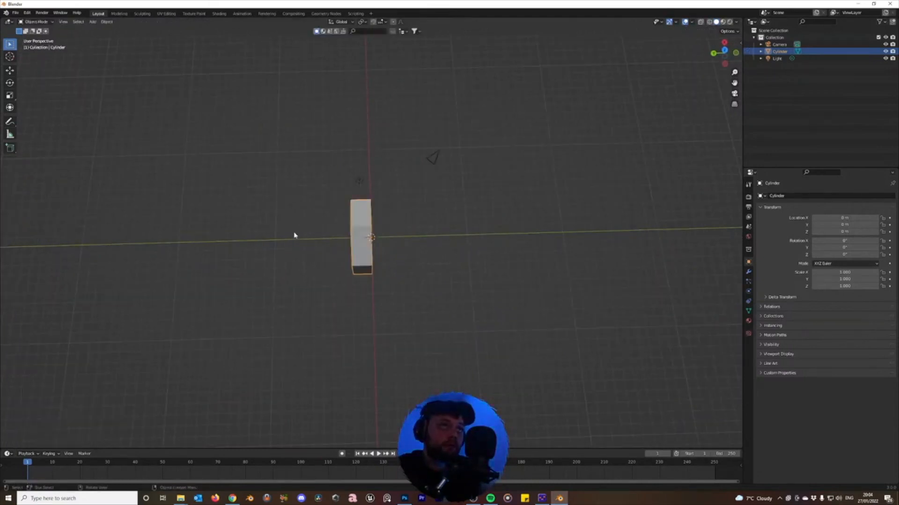
middle_click_drag(295, 235, 373, 250)
key("s")
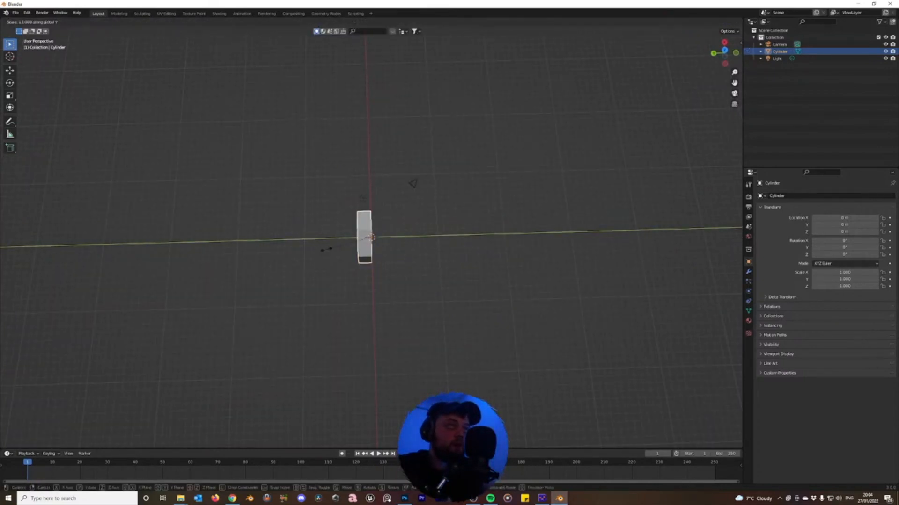
key("y")
right_click(548, 233)
Scale the tube object by 64 along the Y axis to stretch it into a long tunnel
scroll(377, 257, "up", 5)
middle_click_drag(374, 255, 355, 248)
scroll(357, 233, "down", 8)
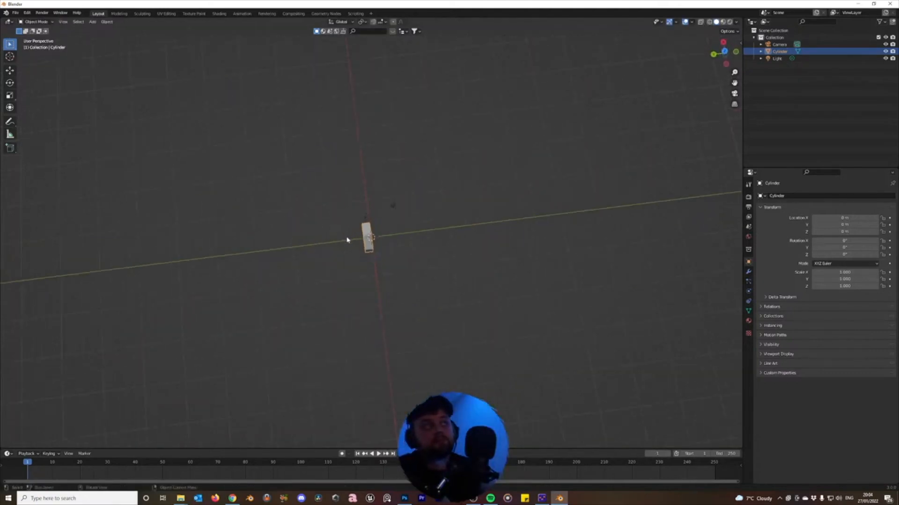
middle_click_drag(347, 253, 344, 253)
type("s")
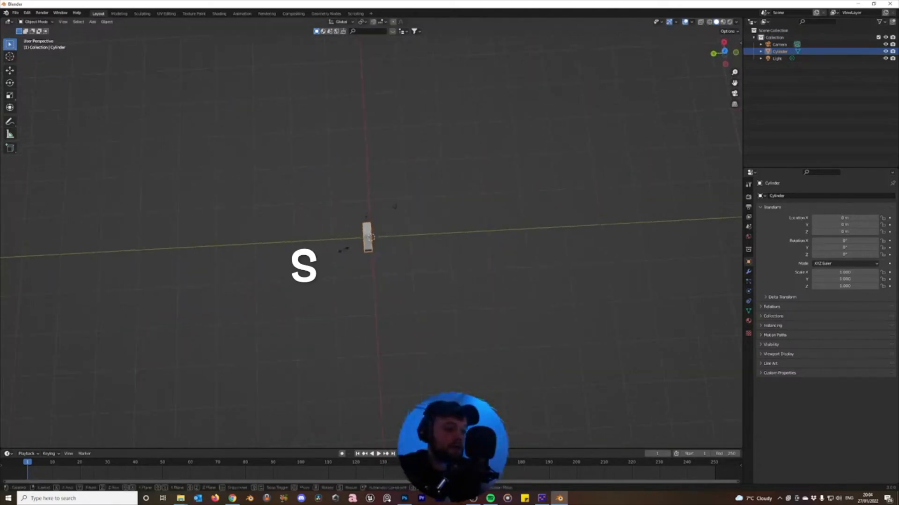
type("y64")
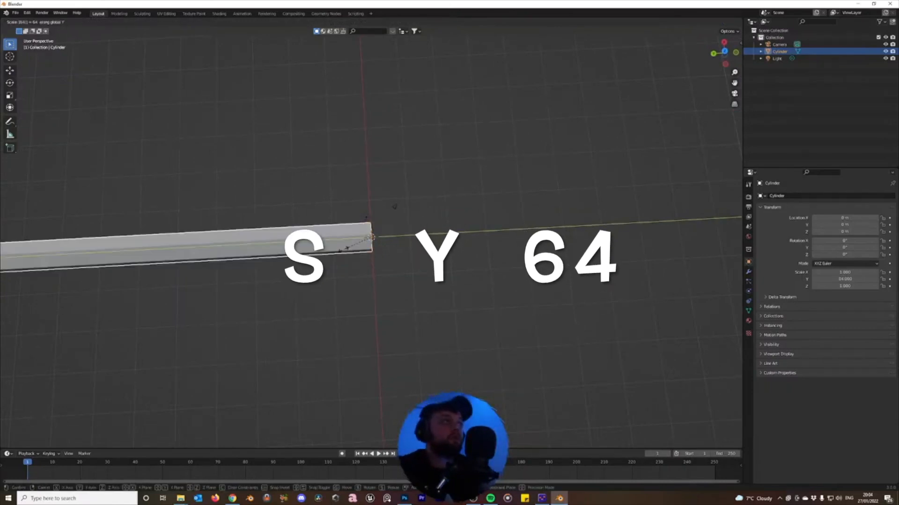
key("Return")
In Edit Mode with nothing selected, apply Loop Cut to the tunnel with the number of cuts set to 6
key("KP_7")
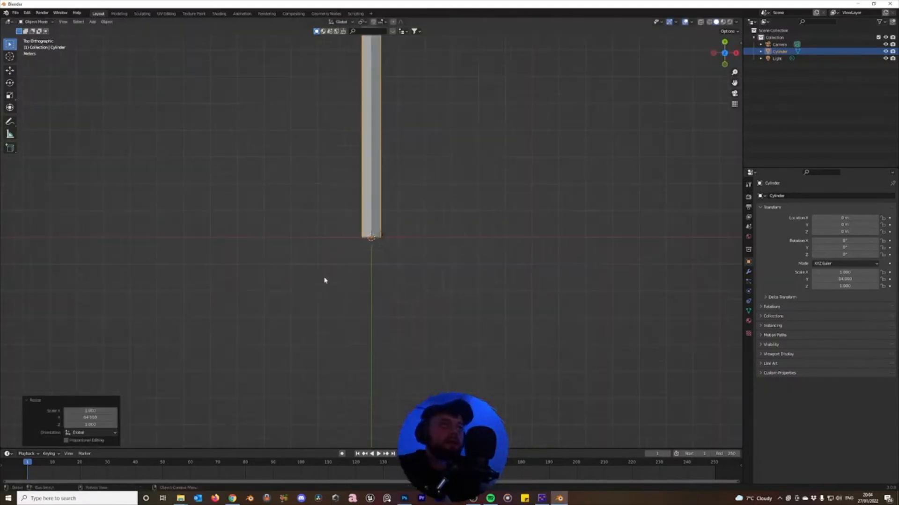
middle_click_drag(403, 202, 394, 365, "shift")
scroll(397, 293, "up", 2)
middle_click_drag(408, 311, 418, 251, "shift")
key("Tab")
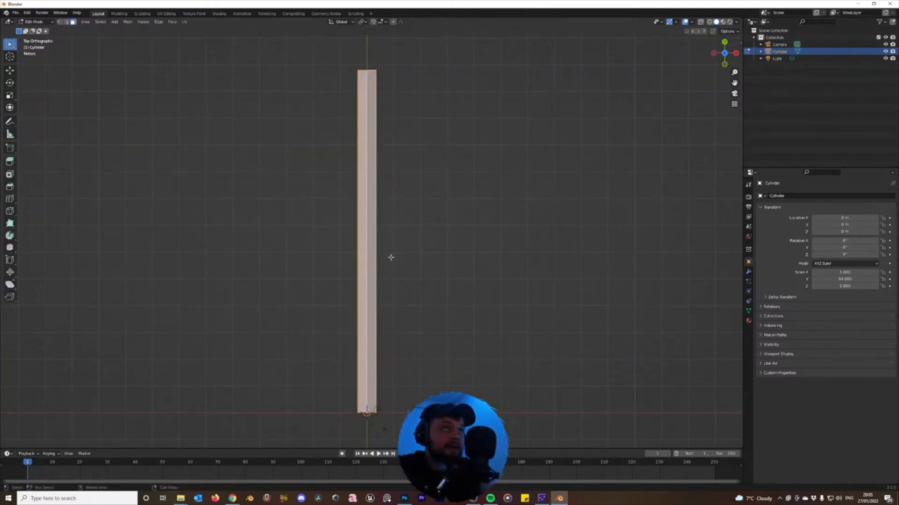
key("alt+a")
left_click(9, 199)
left_click(64, 31)
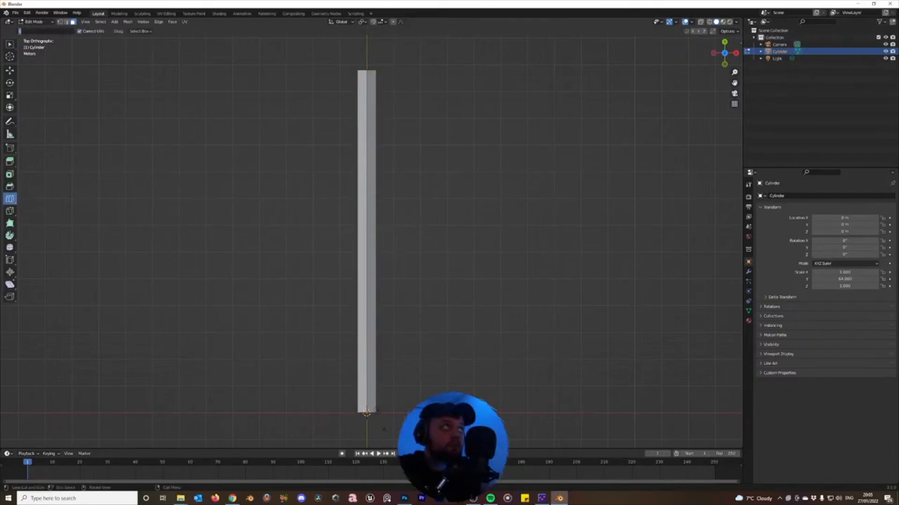
type("6")
key("Return")
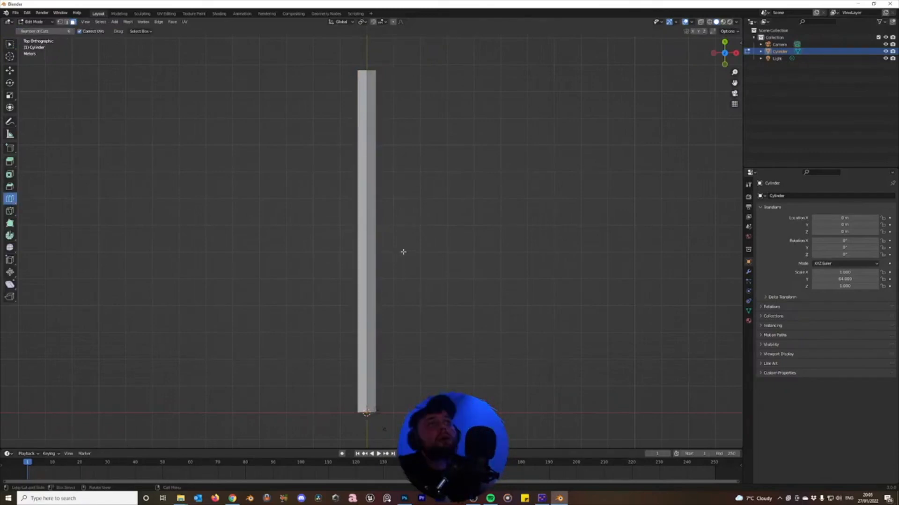
left_click(368, 241)
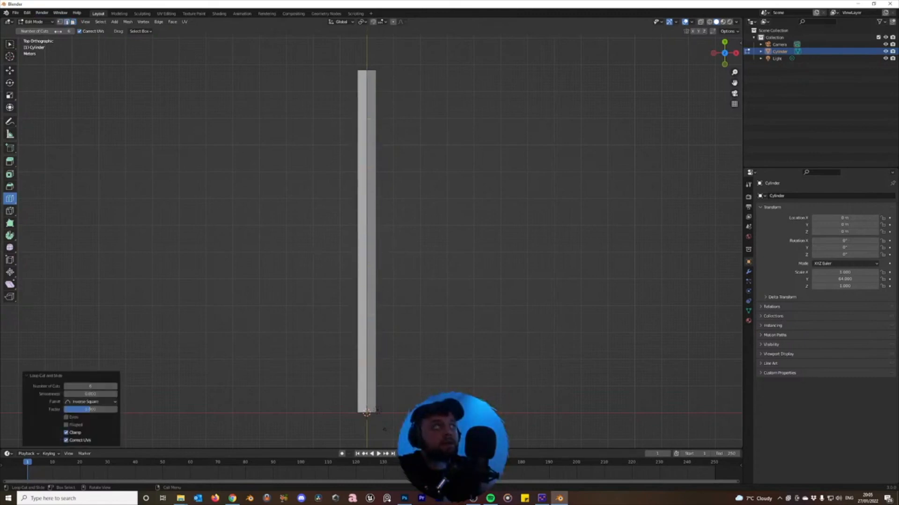
Return to Object Mode, select the camera and clear its location and rotation so it sits at the world origin
key("Tab")
middle_click_drag(12, 49, 442, 258)
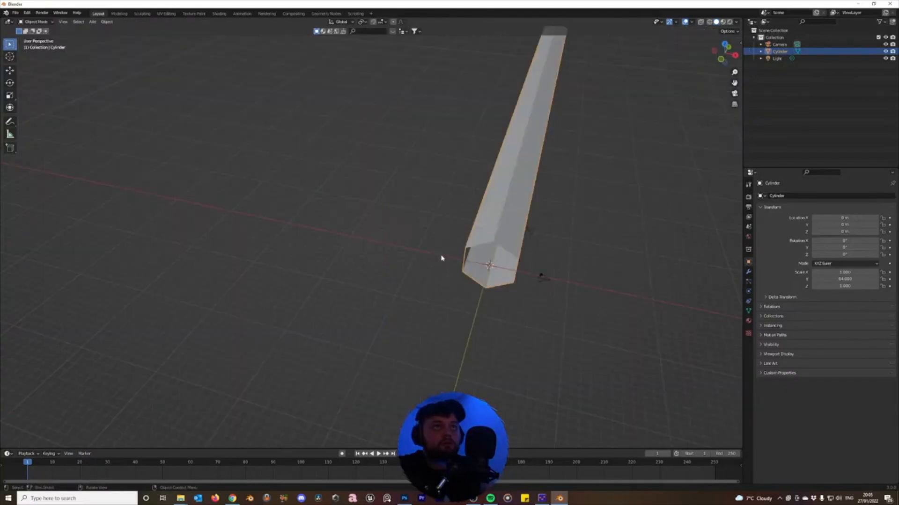
left_click(544, 276)
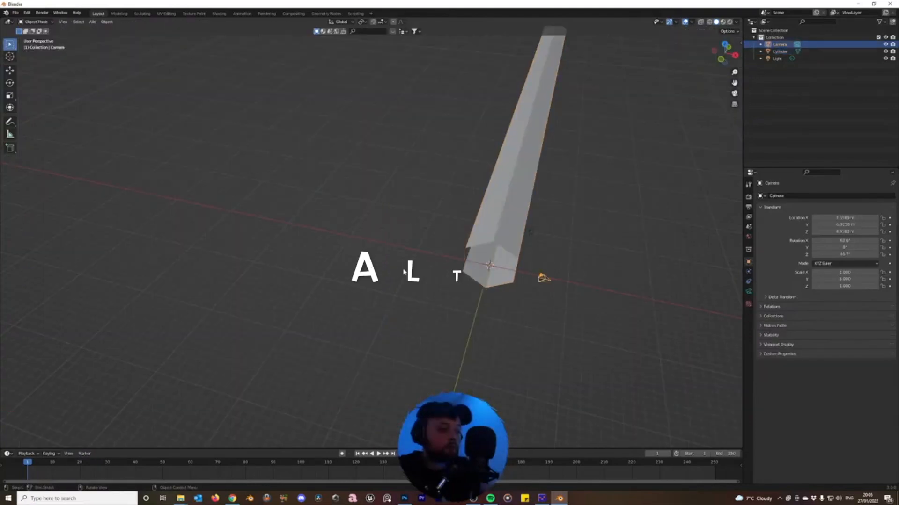
key("alt+g")
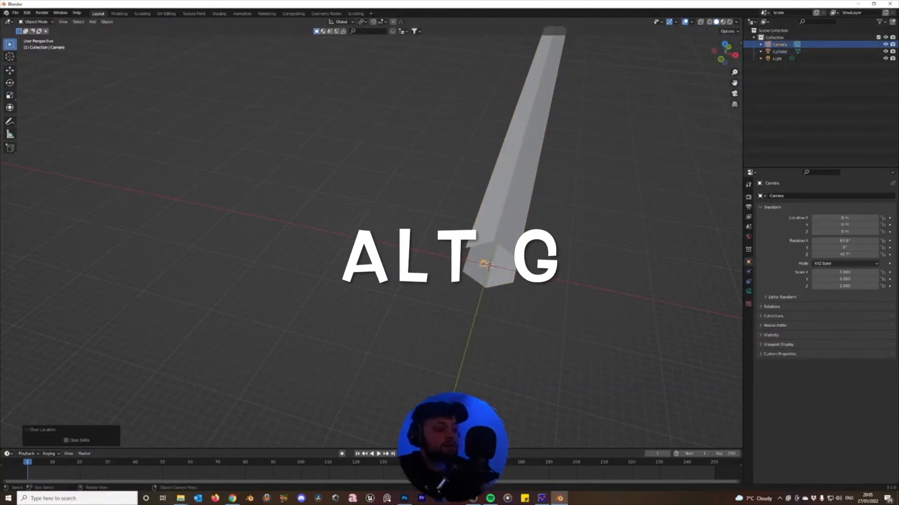
key("alt+r")
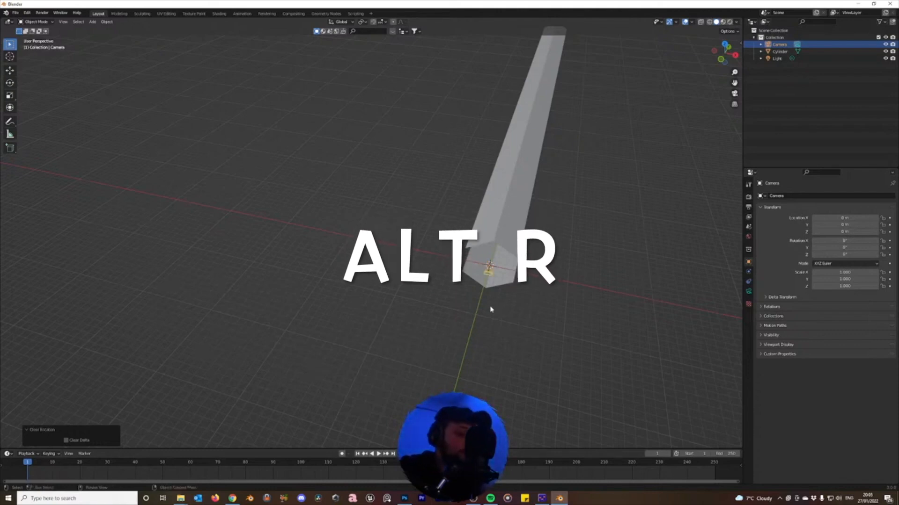
Rotate the camera 90° about the X axis so it looks along the tunnel
key("r")
key("x")
key("9")
key("0")
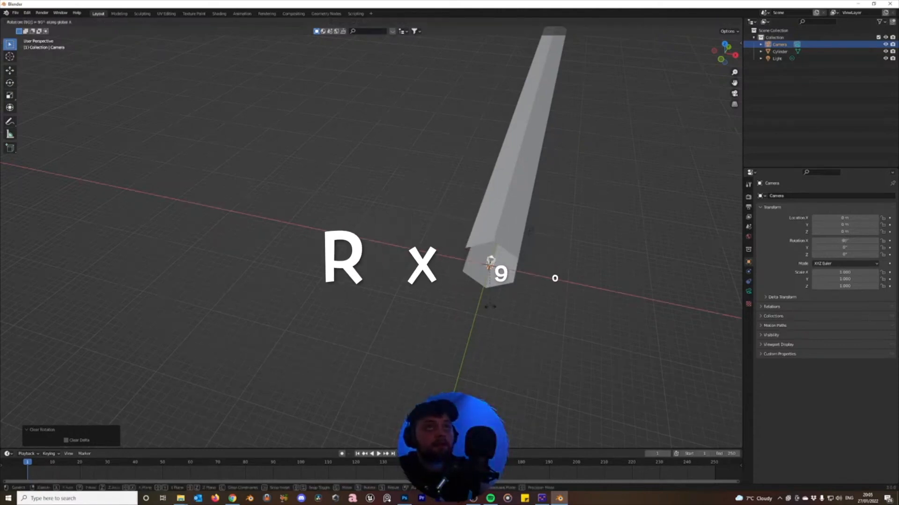
key("Return")
middle_click_drag(467, 253, 476, 277)
key("KP_0")
middle_click_drag(497, 243, 518, 400)
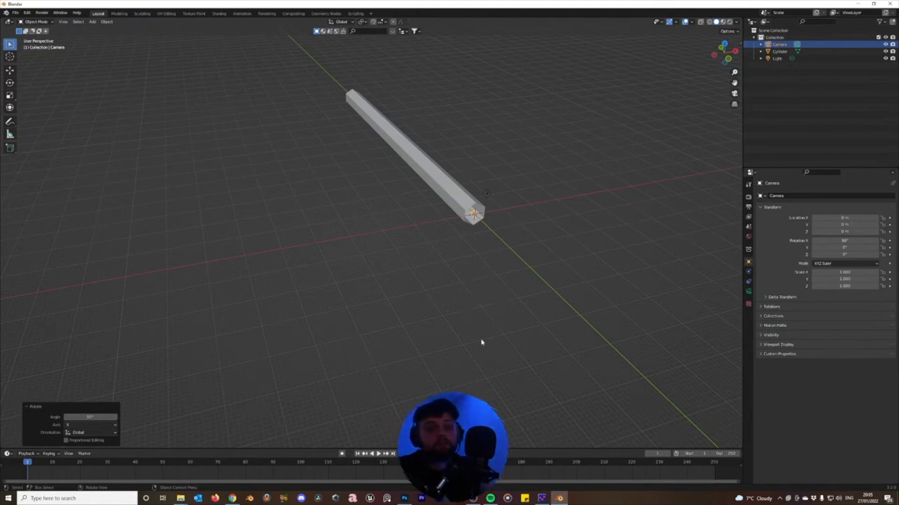
Show the whole tunnel from above and enlarge the timeline area
key("KP_7")
scroll(470, 351, "up", 2)
middle_click_drag(538, 289, 419, 332, "shift")
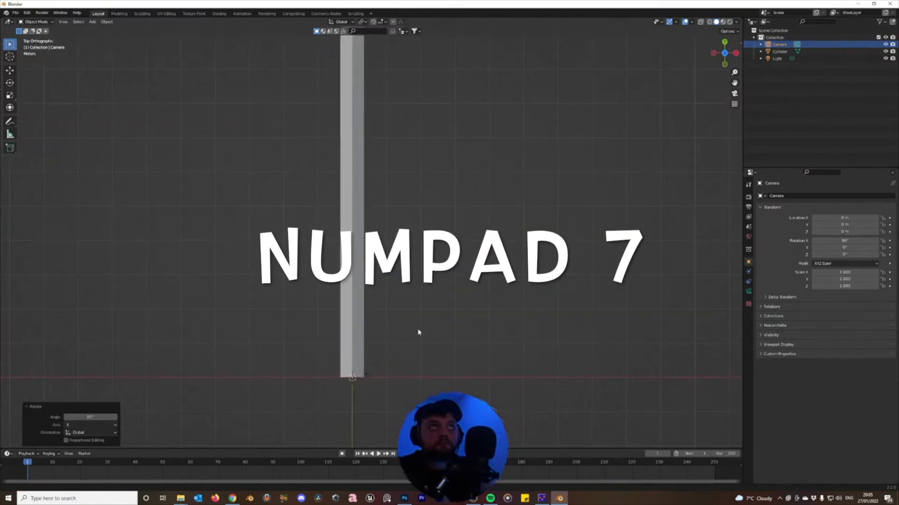
scroll(418, 333, "down", 2)
middle_click_drag(417, 295, 395, 347, "shift")
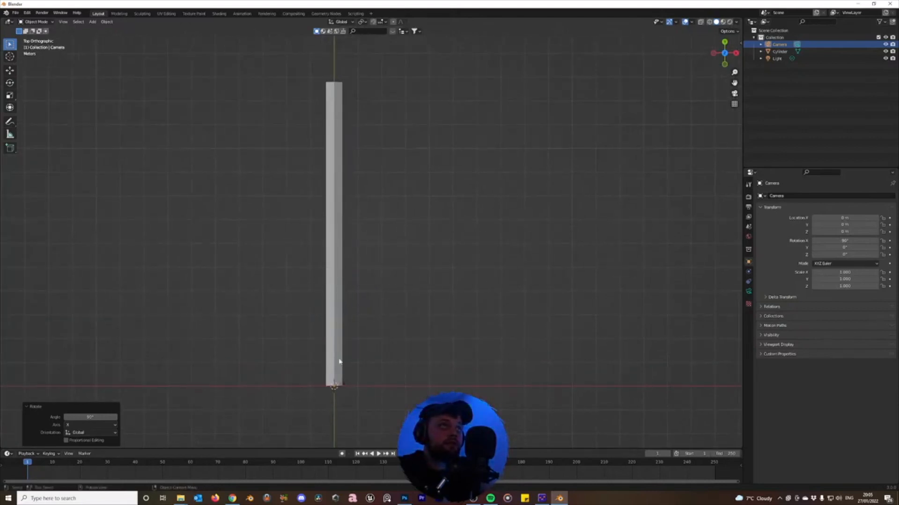
left_click_drag(434, 449, 434, 385)
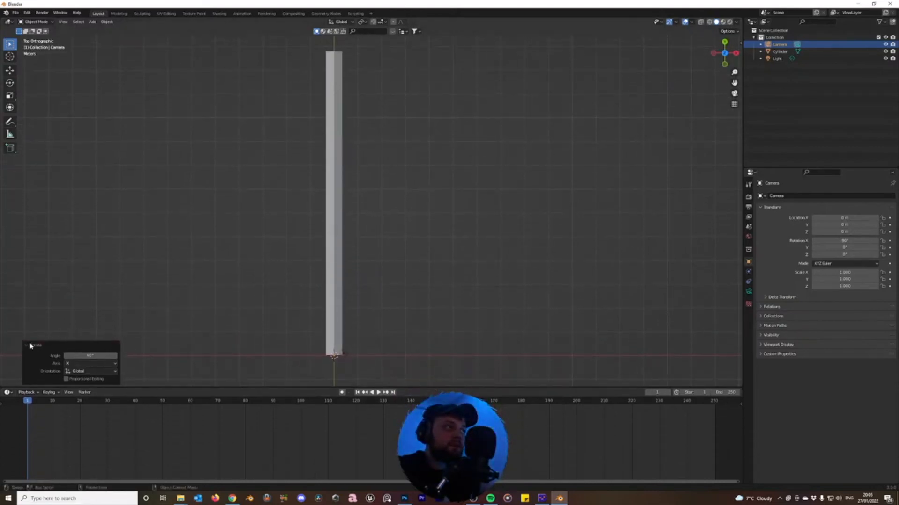
Set the scene's output frame rate to 30 fps
left_click(748, 207)
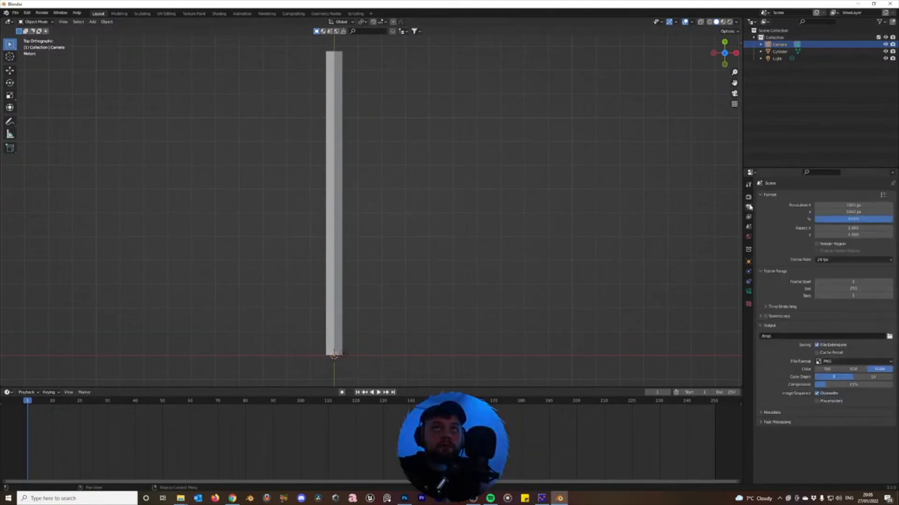
left_click(843, 260)
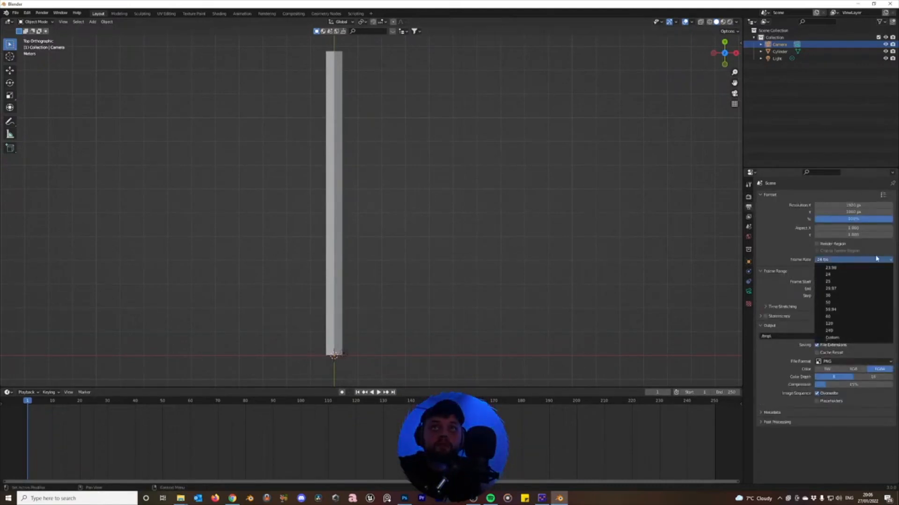
left_click(876, 258)
left_click(847, 261)
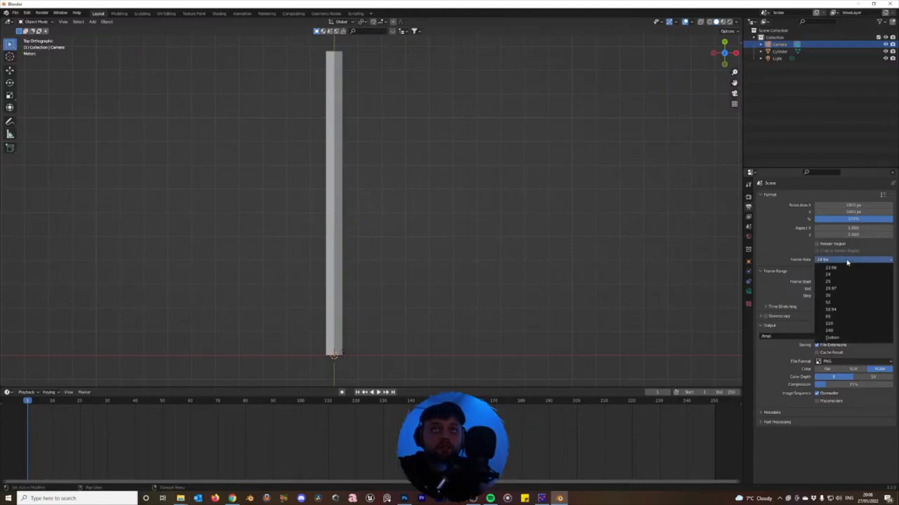
left_click(846, 298)
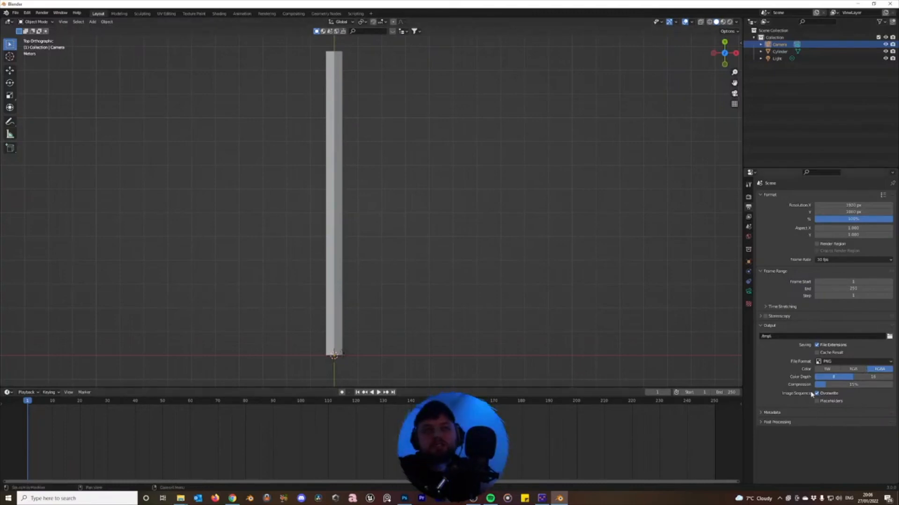
left_click(828, 261)
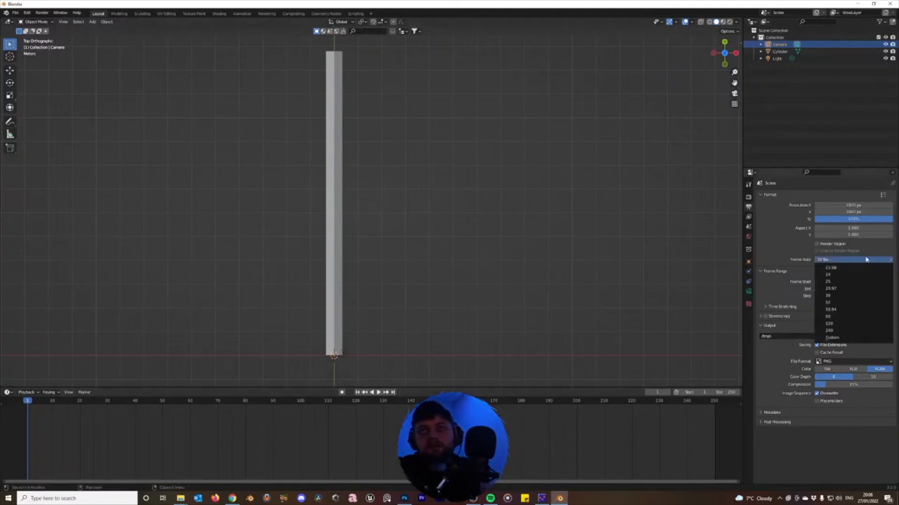
left_click(833, 296)
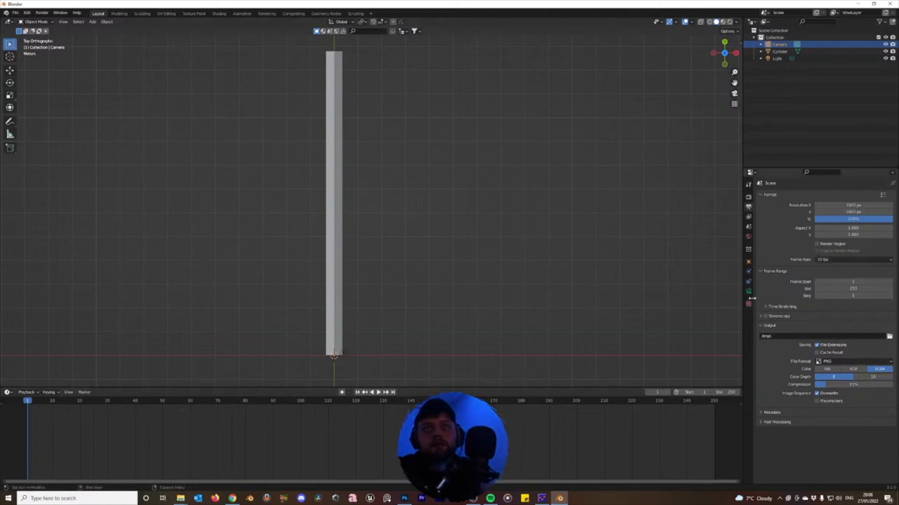
Set the animation's end frame to 300 and fit the full frame range in the timeline
left_click(853, 289)
key("BackSpace")
key("Return")
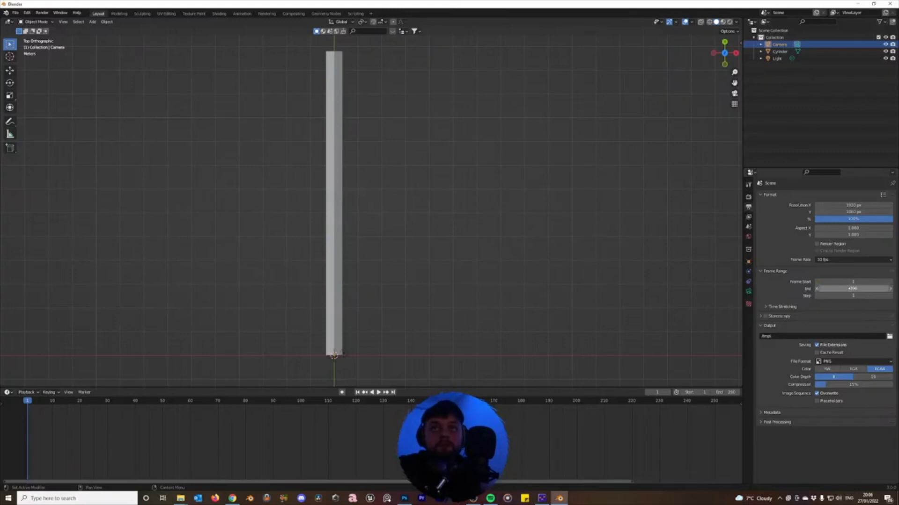
scroll(664, 436, "down", 2)
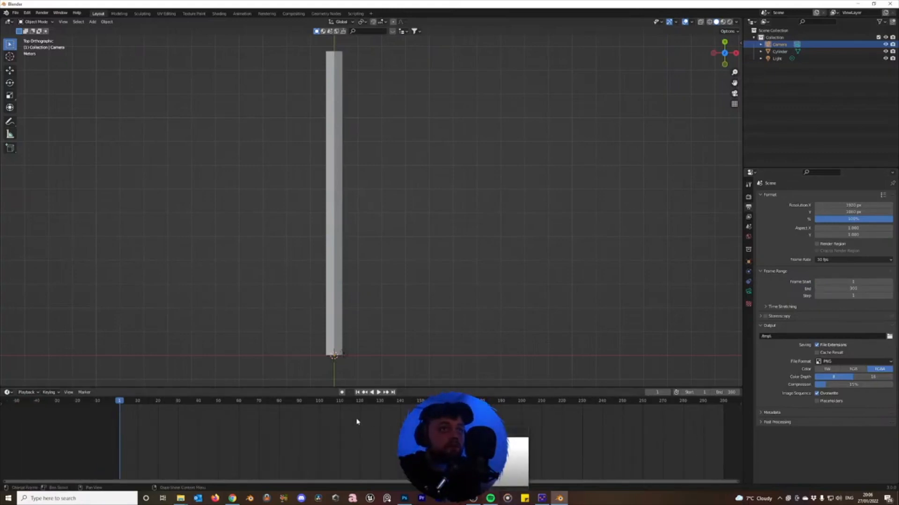
scroll(327, 274, "down", 1)
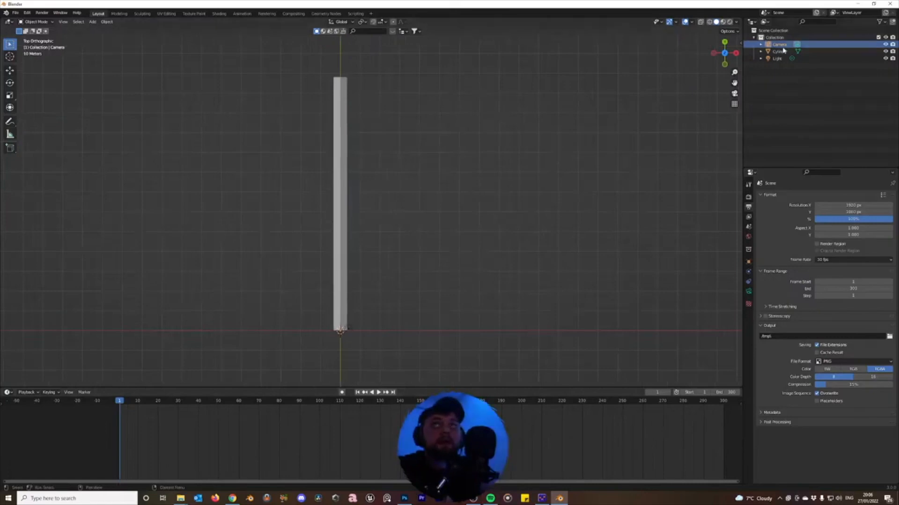
Keyframe the camera's Y location at 0 m on frame 1 and at 128 m on frame 301
left_click(748, 262)
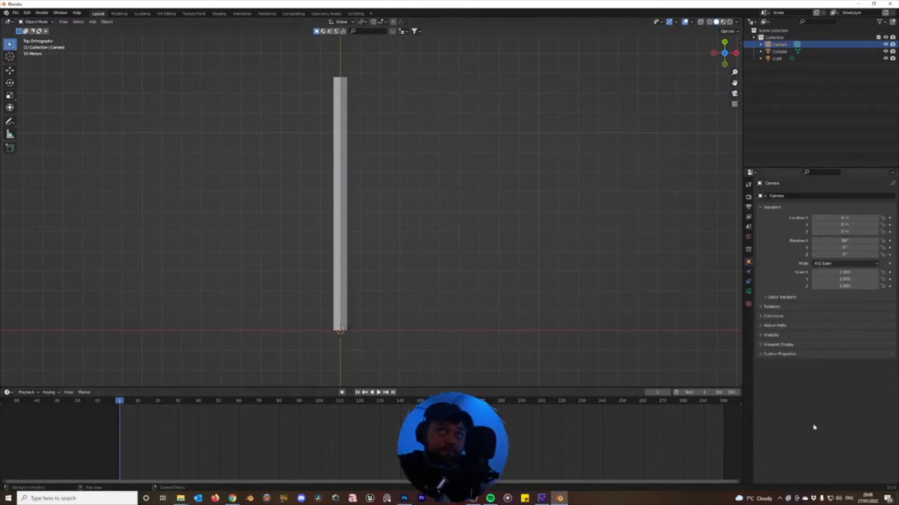
left_click(889, 225)
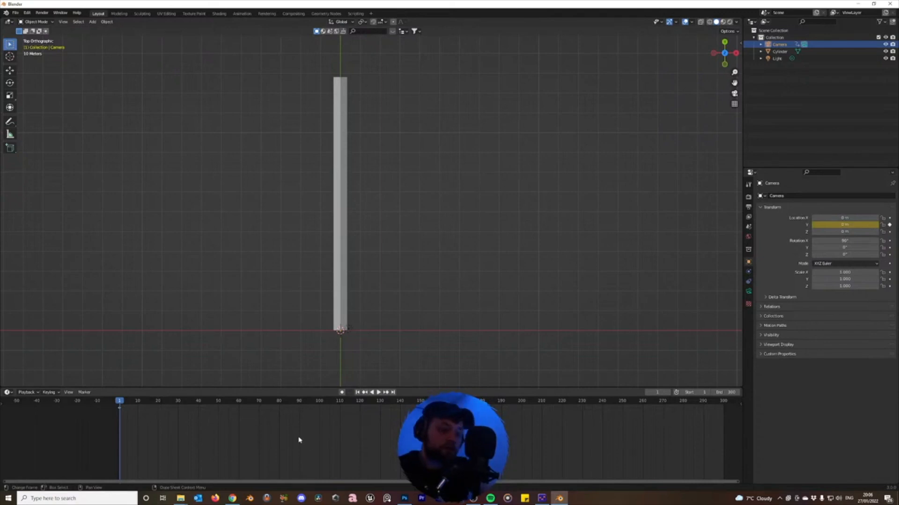
key("shift+Right")
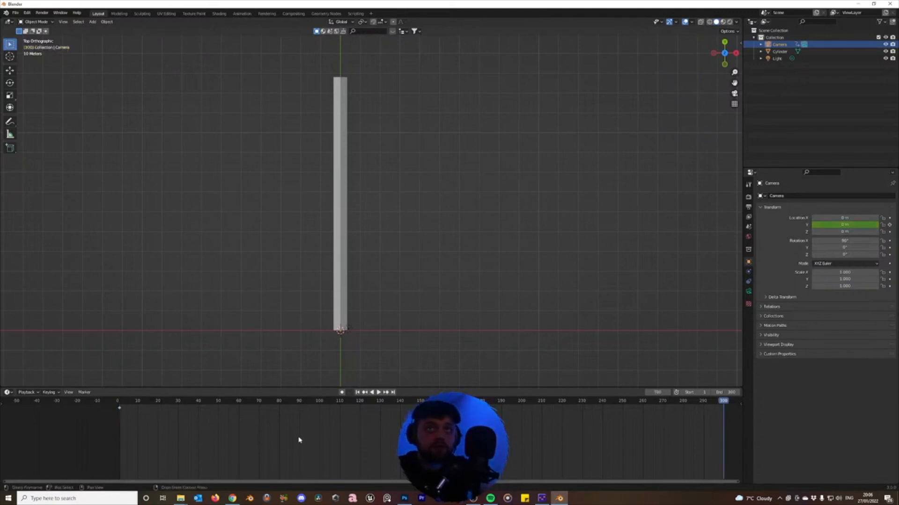
key("Right")
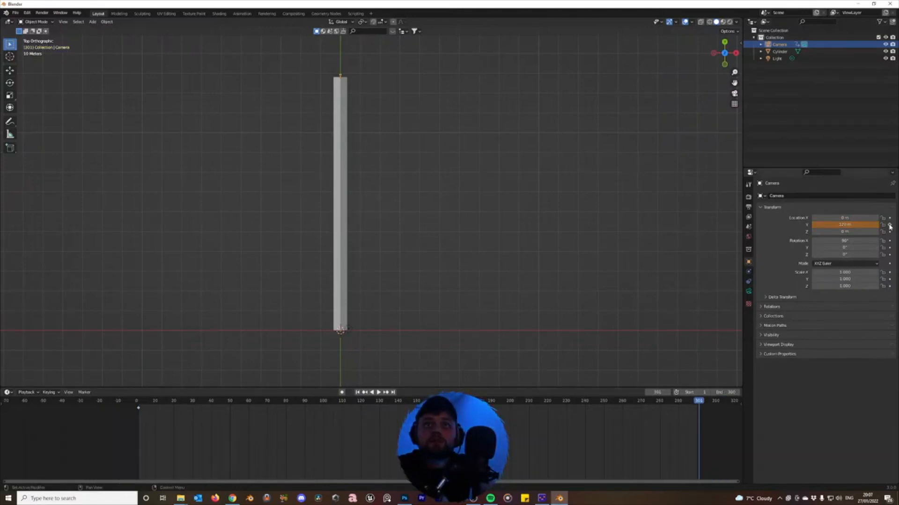
left_click(890, 225)
Set the interpolation of all the camera's keyframes to linear
key("a")
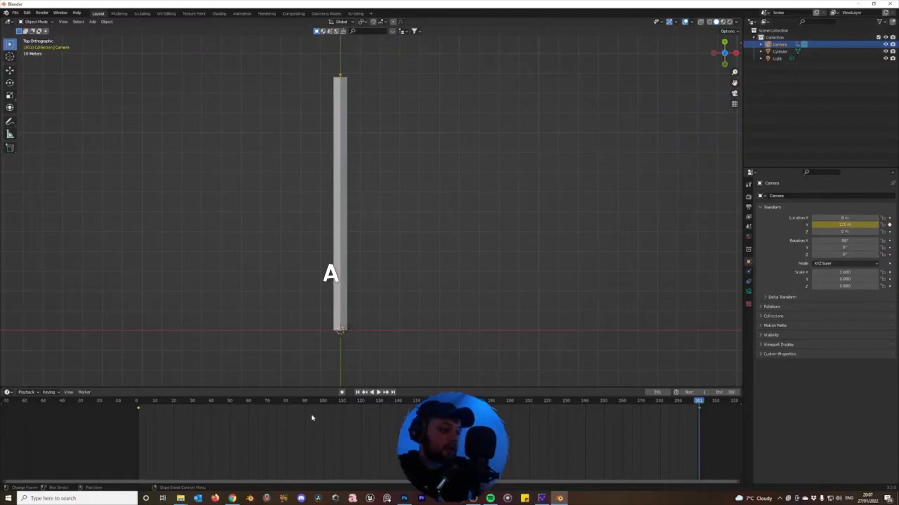
key("t")
left_click(179, 435)
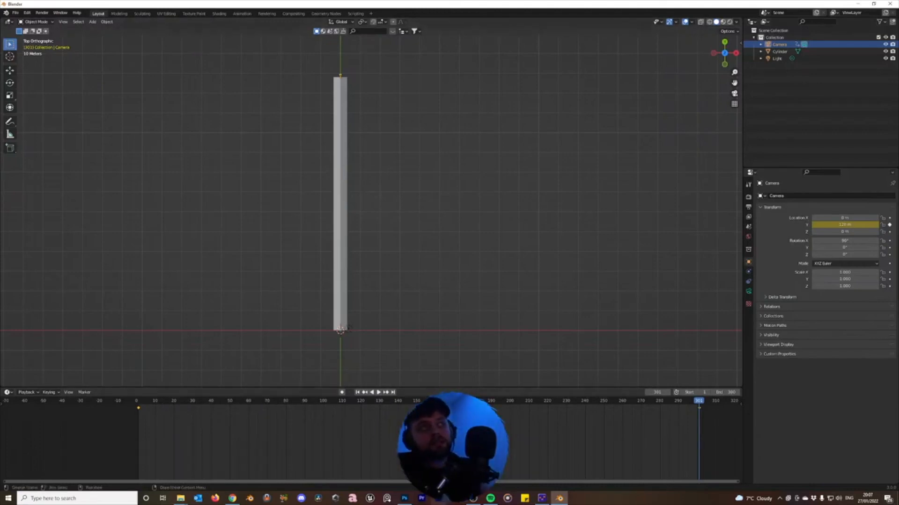
Play and scrub the animation through the camera view to check its movement through the tunnel
key("space")
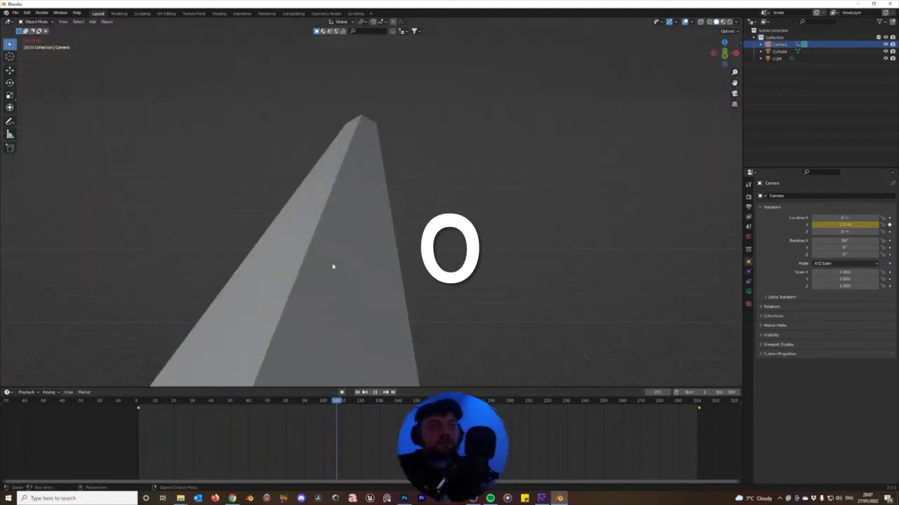
scroll(381, 214, "down", 1)
scroll(393, 243, "up", 3)
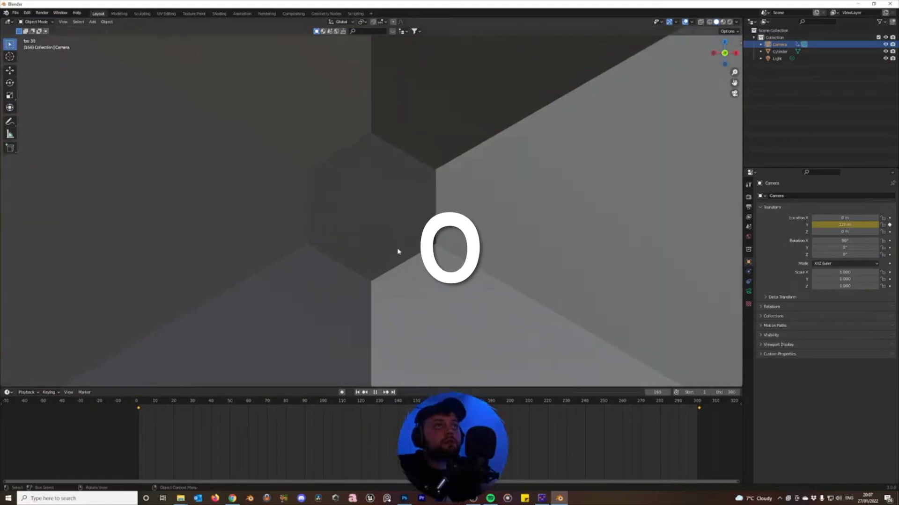
scroll(395, 247, "down", 3)
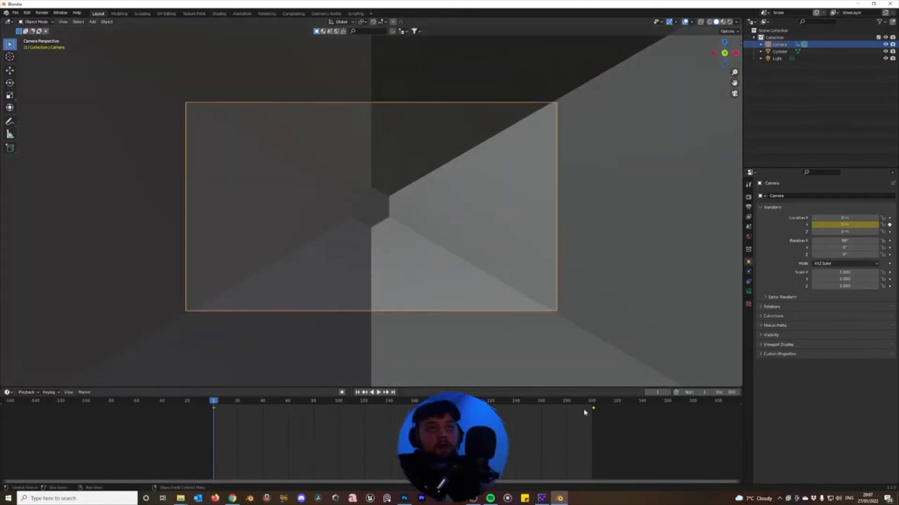
left_click(590, 403)
key("space")
left_click(535, 403)
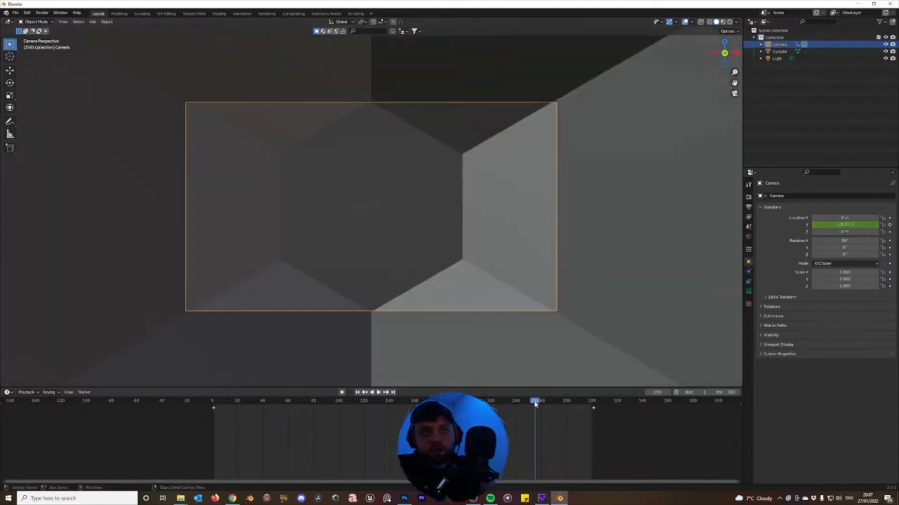
key("ctrl+shift+space")
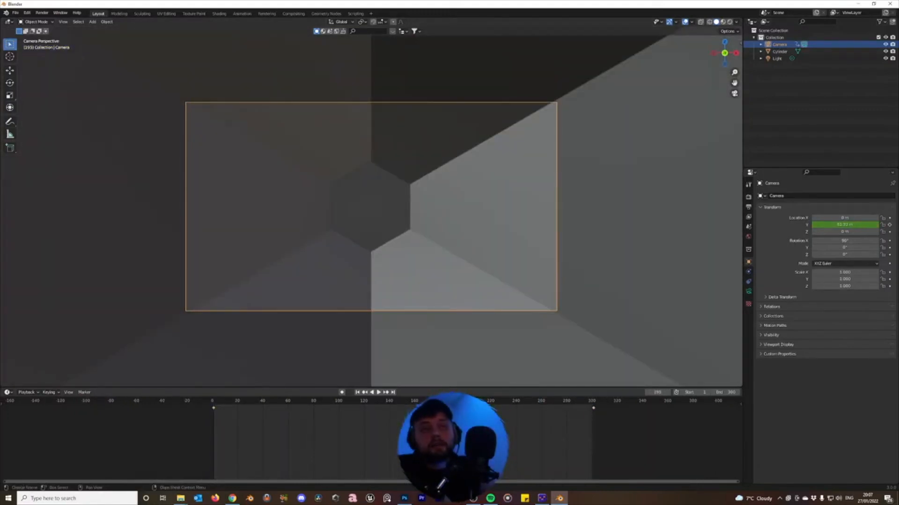
Step back and forth between frames 300 and 301 to examine the end of the camera's movement
key("Up")
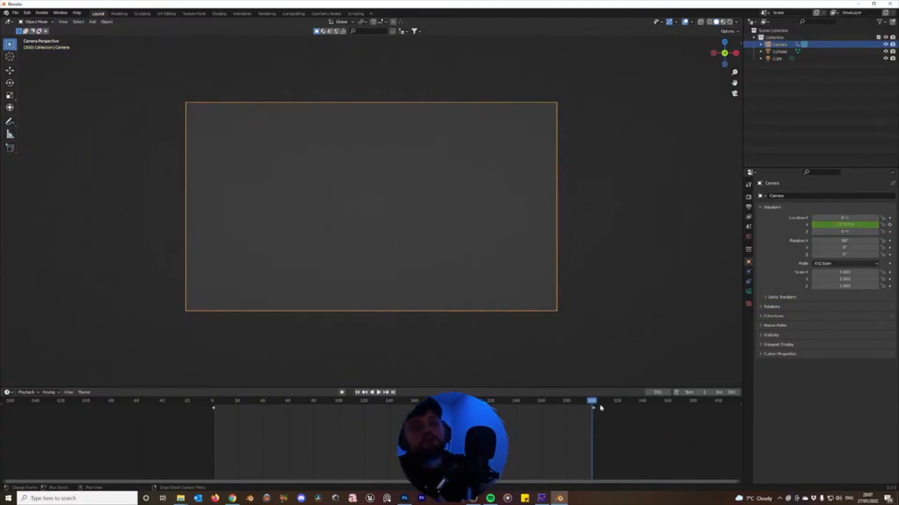
key("Left")
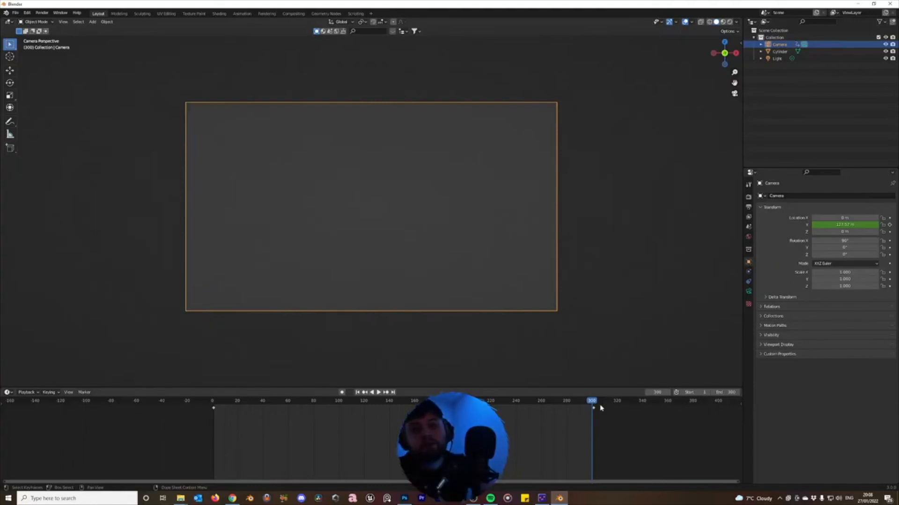
key("Right")
key("Left")
key("Right")
key("Left")
key("Right")
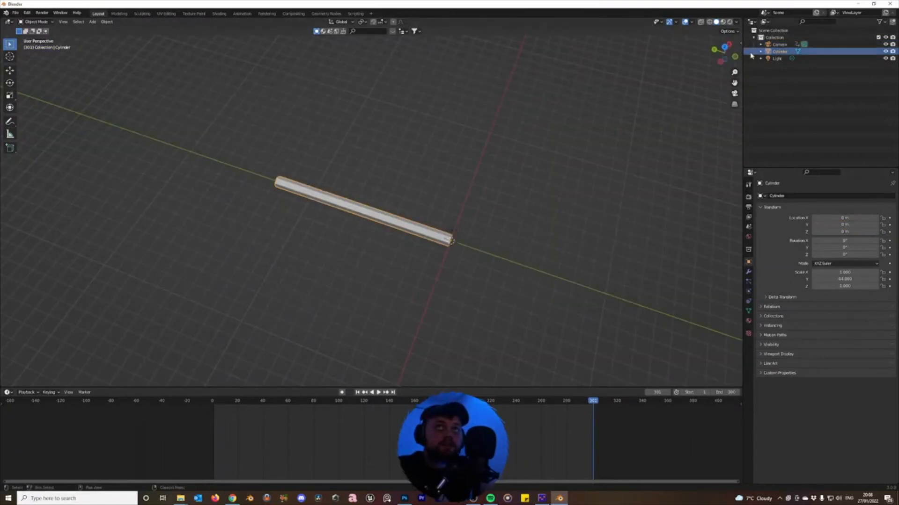
Move the tunnel cylinder into a new collection named Tunnel
scroll(335, 211, "down", 4)
scroll(342, 216, "up", 4)
middle_click_drag(501, 196, 284, 207)
scroll(241, 206, "down", 2)
scroll(244, 219, "up", 3)
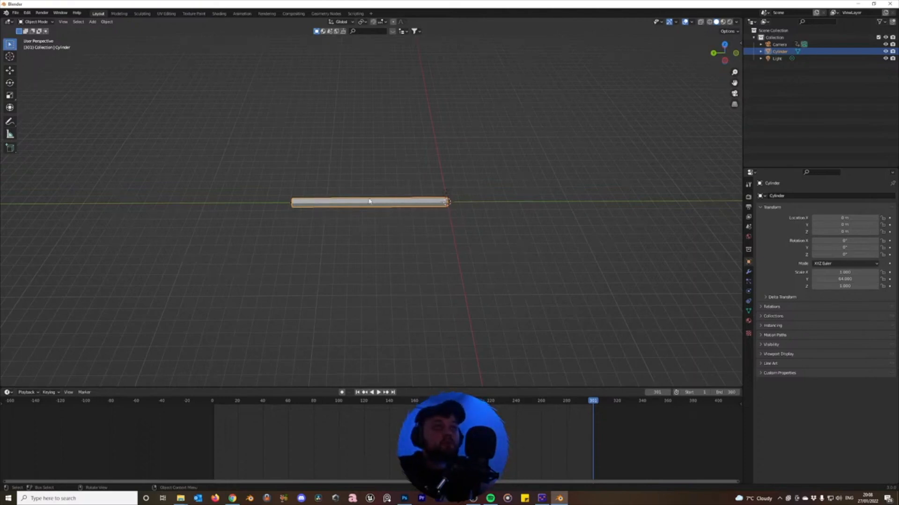
middle_click_drag(419, 204, 658, 106)
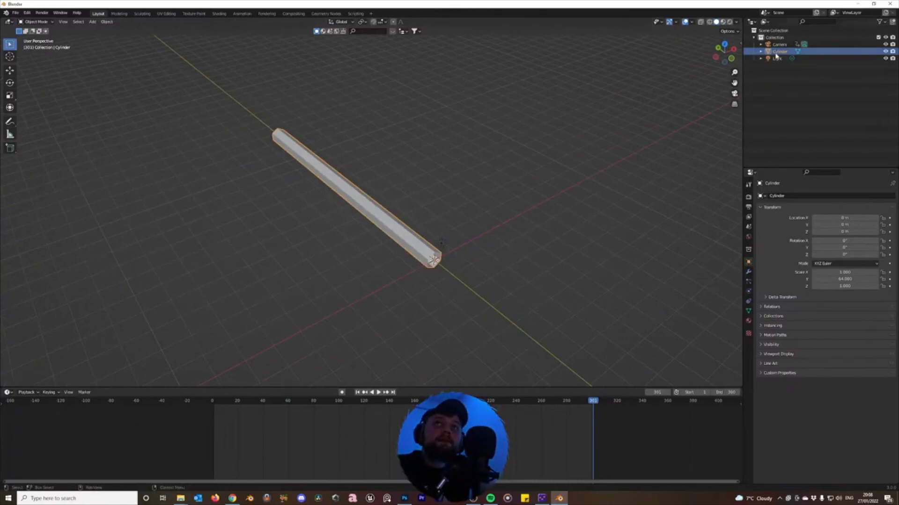
key("m")
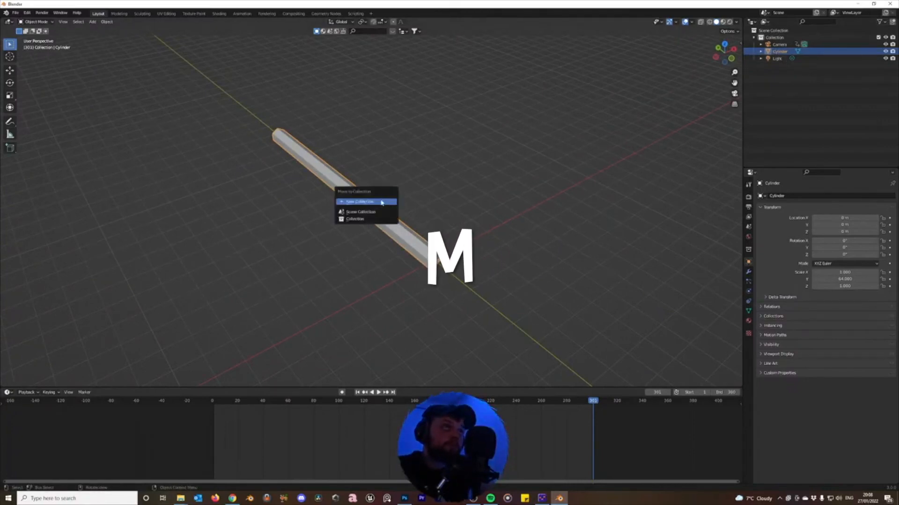
left_click(382, 202)
type("Tu")
key("Return")
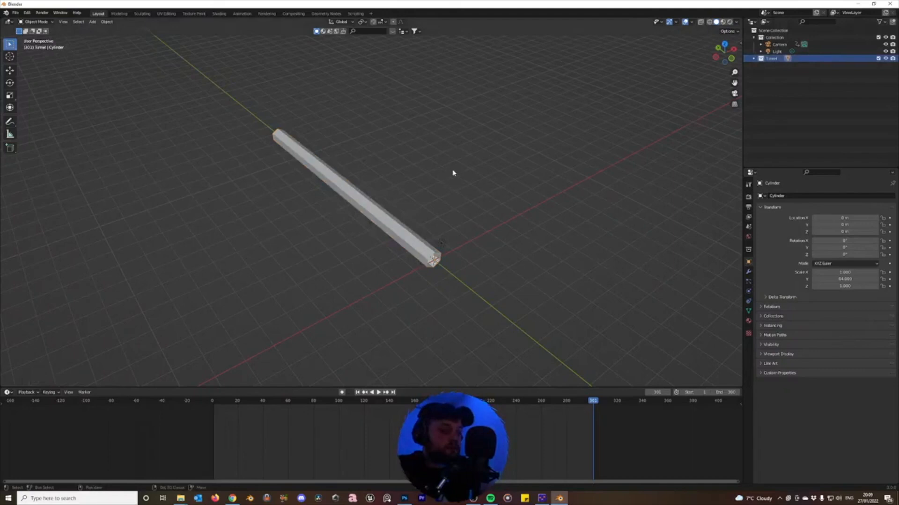
Add a collection instance of Tunnel and move it 128 m along the Y axis
key("shift+a")
mouse_move(429, 305)
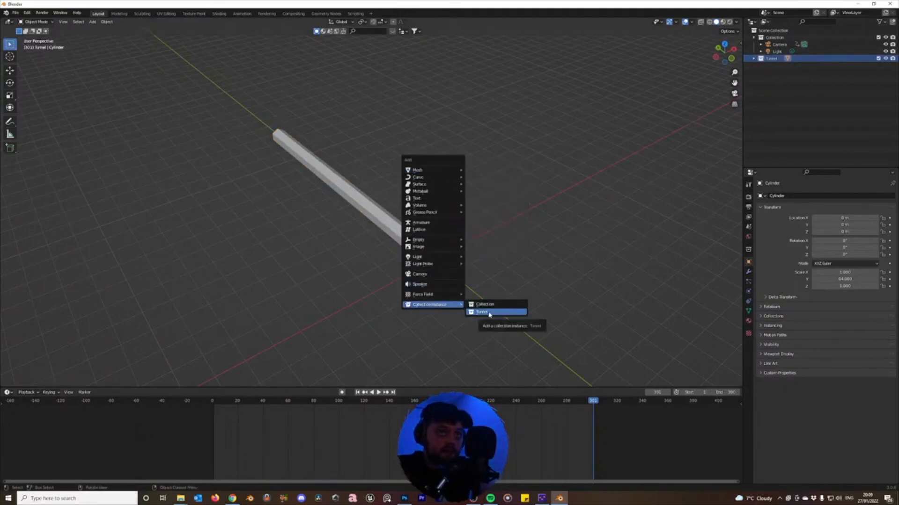
left_click(489, 313)
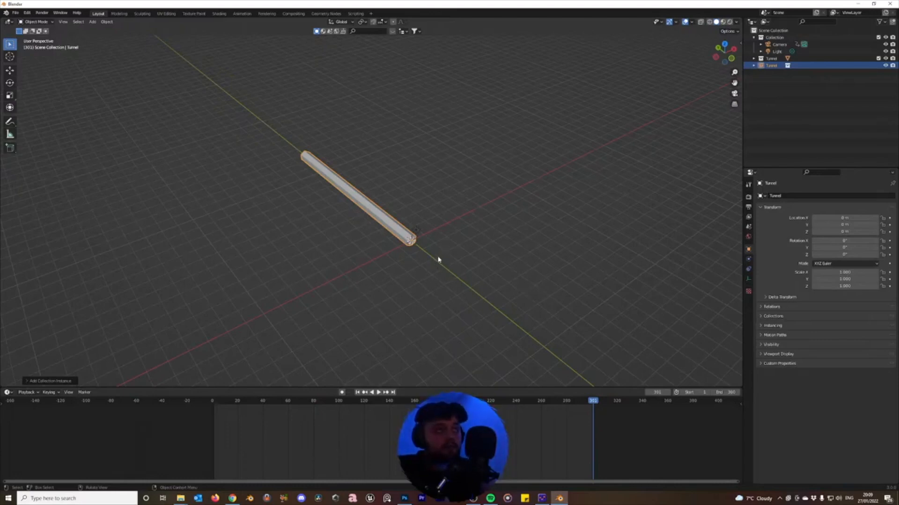
type("gy128")
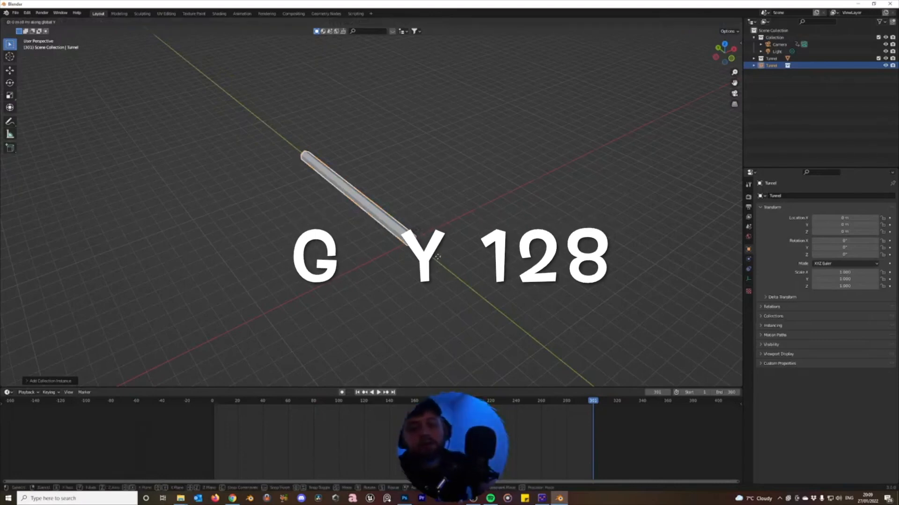
key("Return")
key("KP_7")
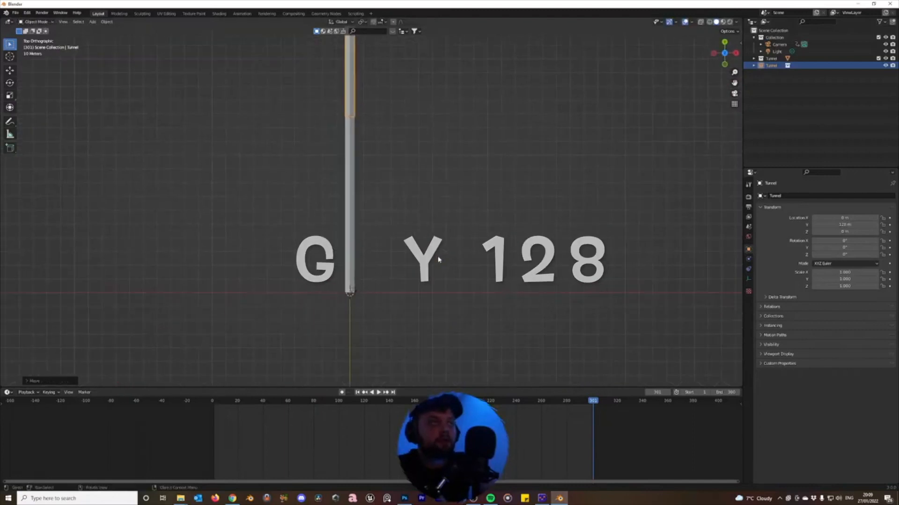
Duplicate the tunnel instance and offset the copy 128 m along the Y axis
scroll(405, 117, "up", 2)
scroll(334, 104, "down", 6)
middle_click_drag(323, 117, 374, 125)
key("shift+d")
key("y")
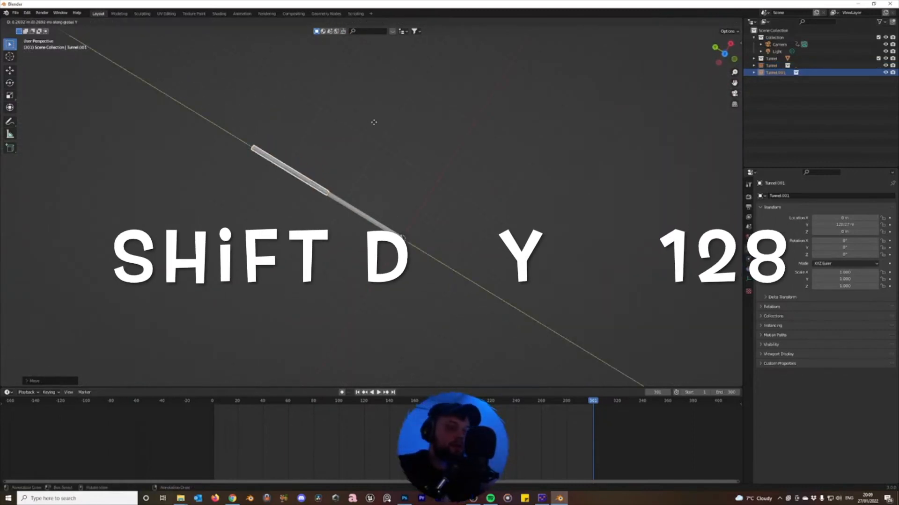
type("128")
key("Return")
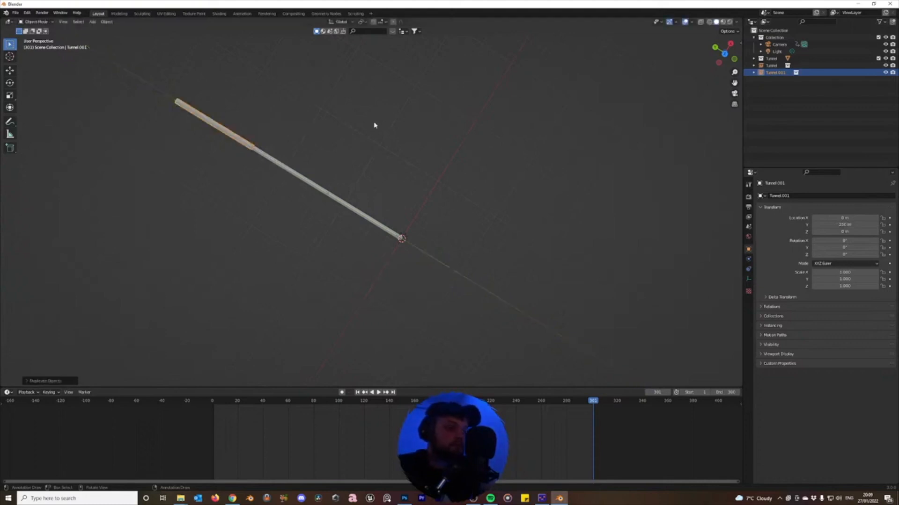
Repeat the 128 m duplication five more times to extend the row of tunnel instances along Y
key("shift+r")
key("shift+r")
key("shift+r")
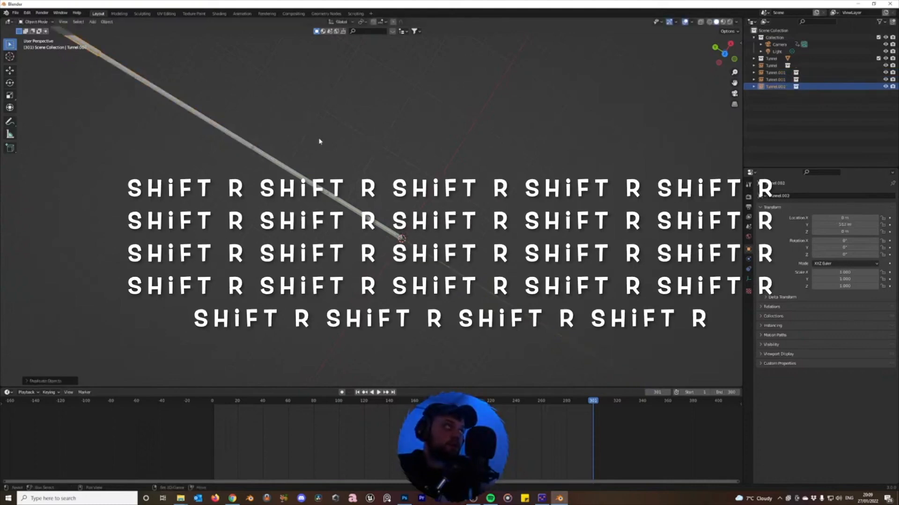
key("shift+r")
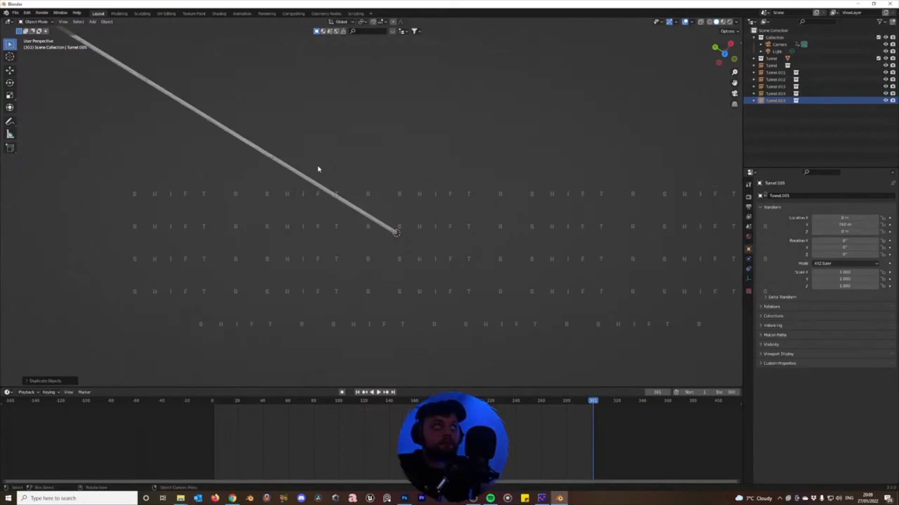
key("shift+r")
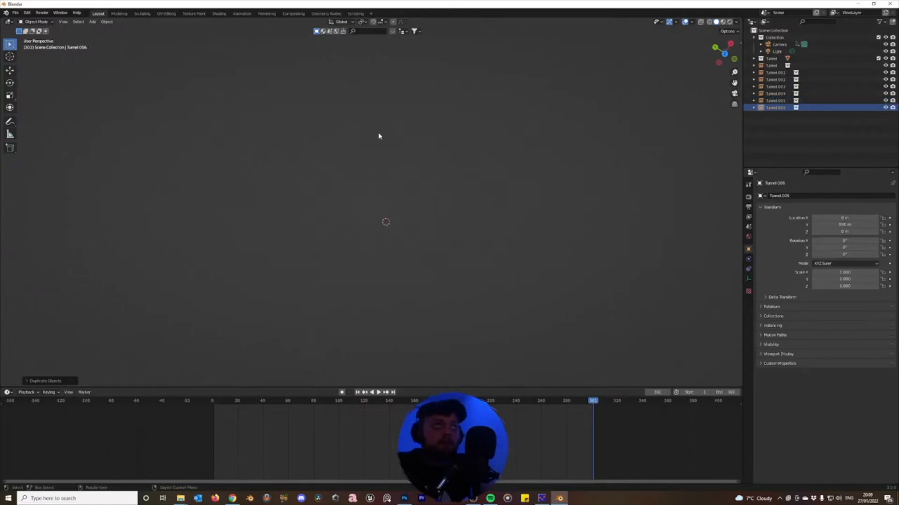
Move all the tunnel instances, from Tunnel to Tunnel.006, into a new collection named Instance
left_click(780, 72)
left_click(771, 66)
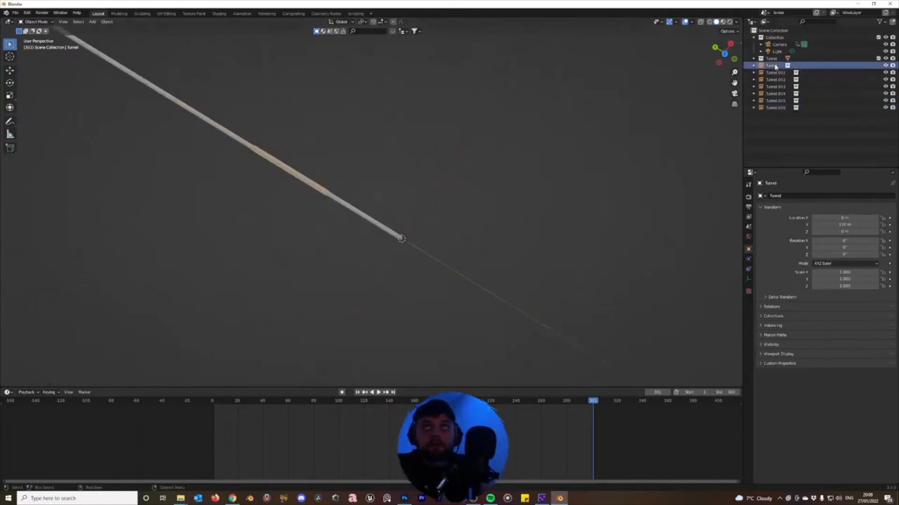
left_click(774, 108, "shift")
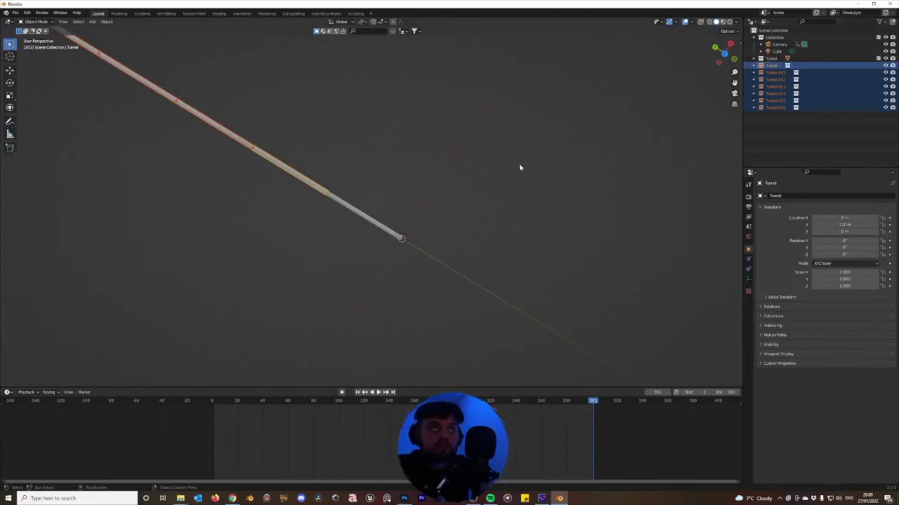
key("m")
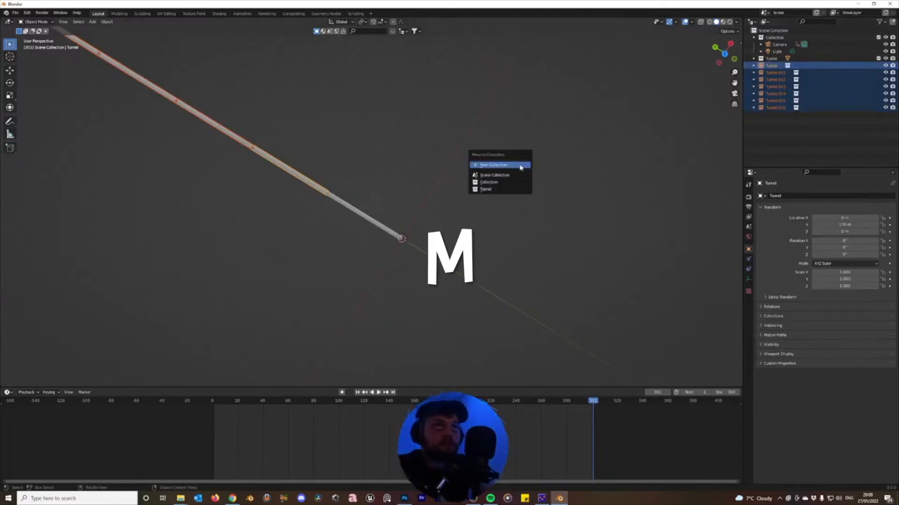
left_click(520, 166)
type("tu")
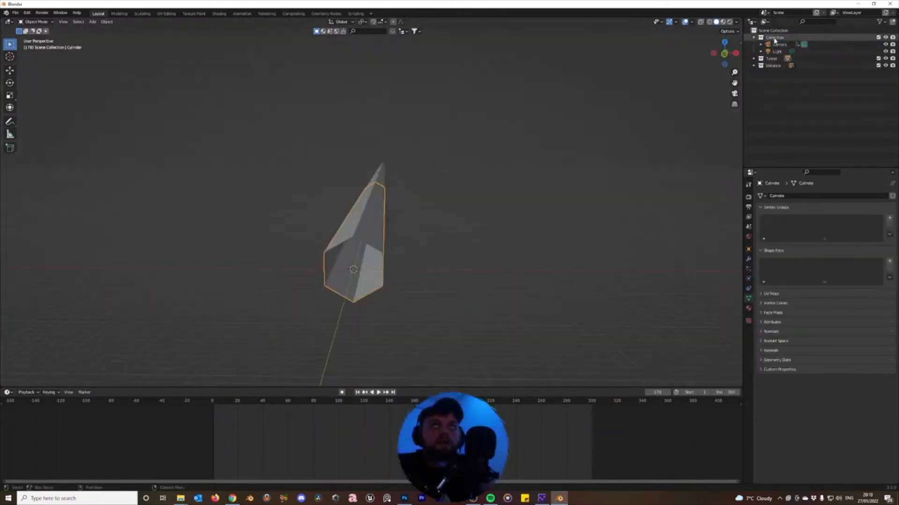
Rename the cylinder in the Tunnel collection as Hex
left_click(754, 59)
left_click(772, 66)
double_click(778, 66)
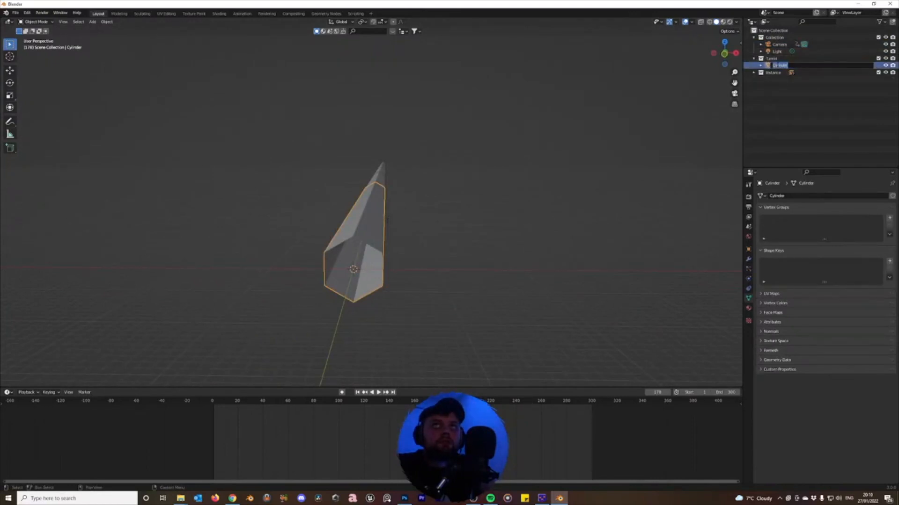
type("Re")
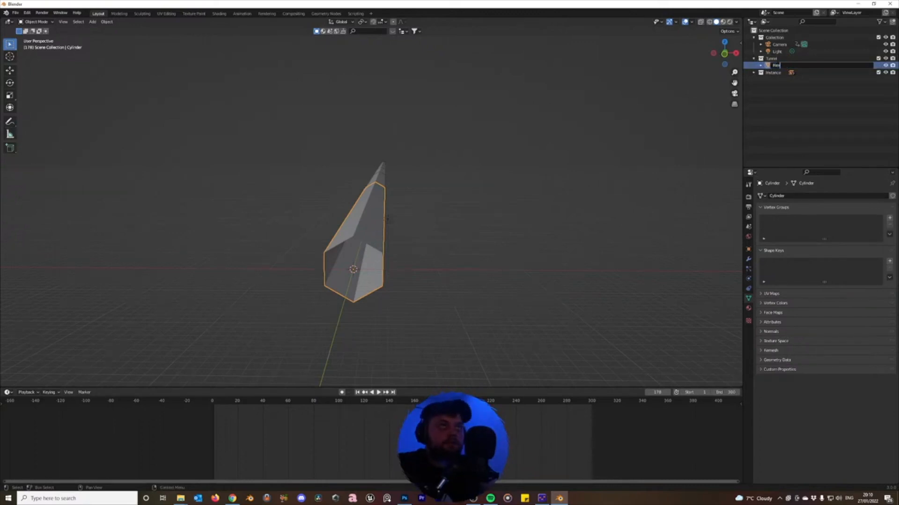
key("Return")
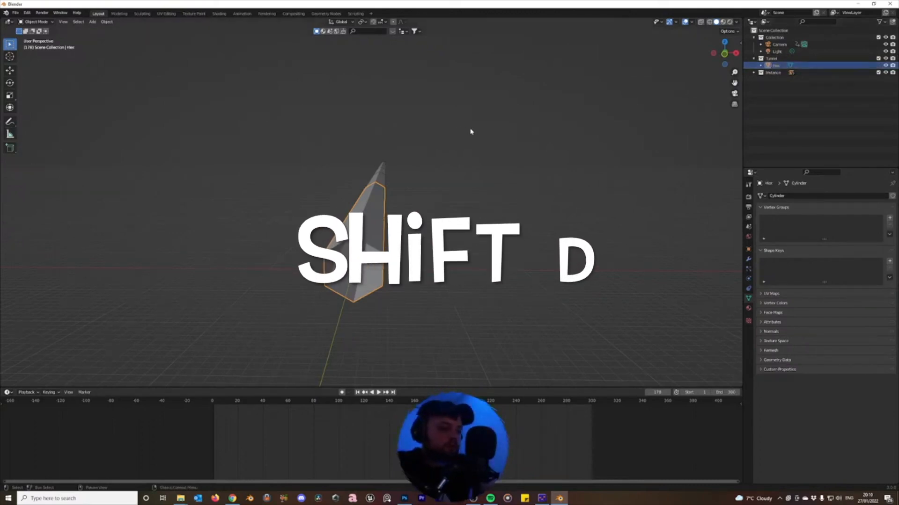
Duplicate the Hex object in place, naming the original Hex Reflect and the copy Hex Wireframe
key("shift+d")
right_click(470, 129)
double_click(777, 66)
type("Hex R")
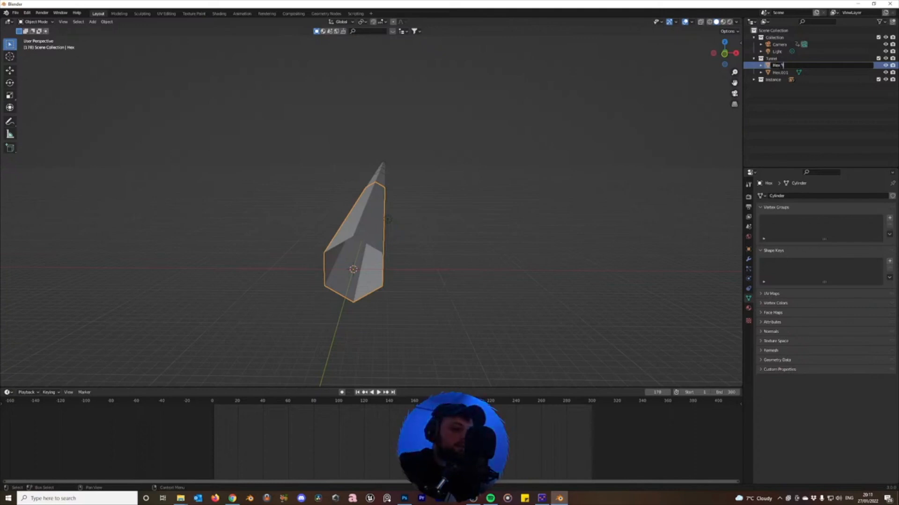
type("eflect")
key("Return")
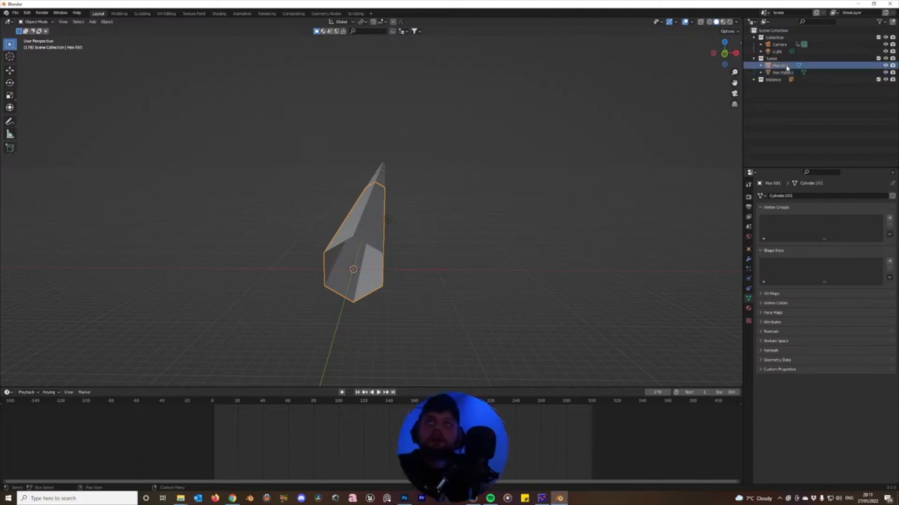
double_click(786, 66)
type("Hex Wireframe")
key("Return")
Add a Simple Deform modifier to Hex Reflect and set its twist axis to Y
left_click(785, 67)
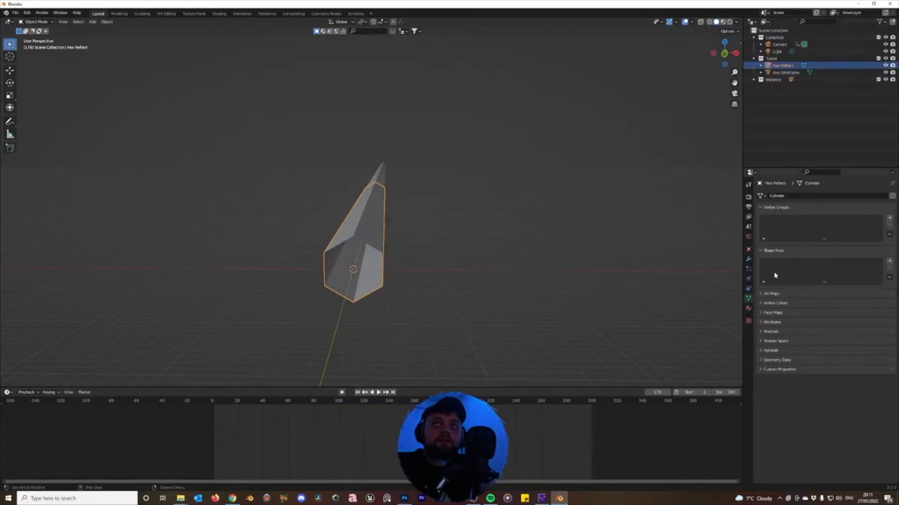
left_click(749, 259)
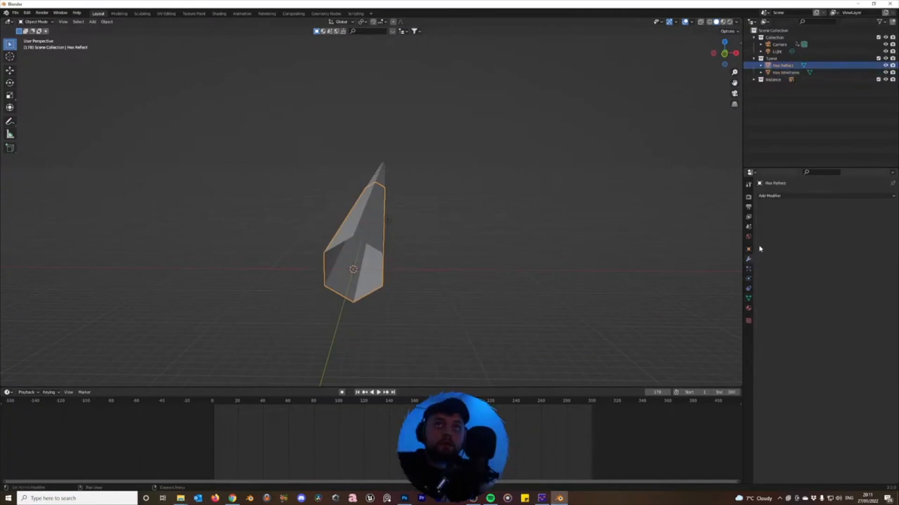
left_click(782, 195)
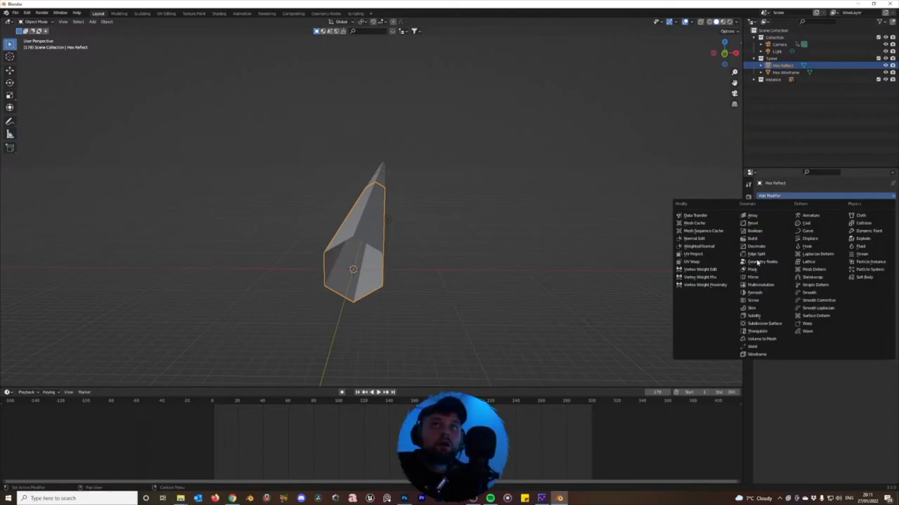
left_click(811, 285)
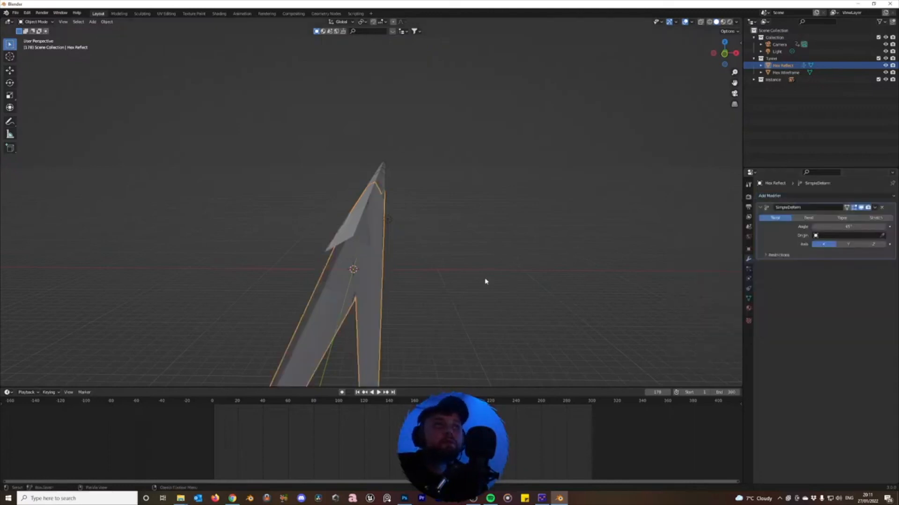
left_click(852, 247)
middle_click_drag(529, 251, 411, 263)
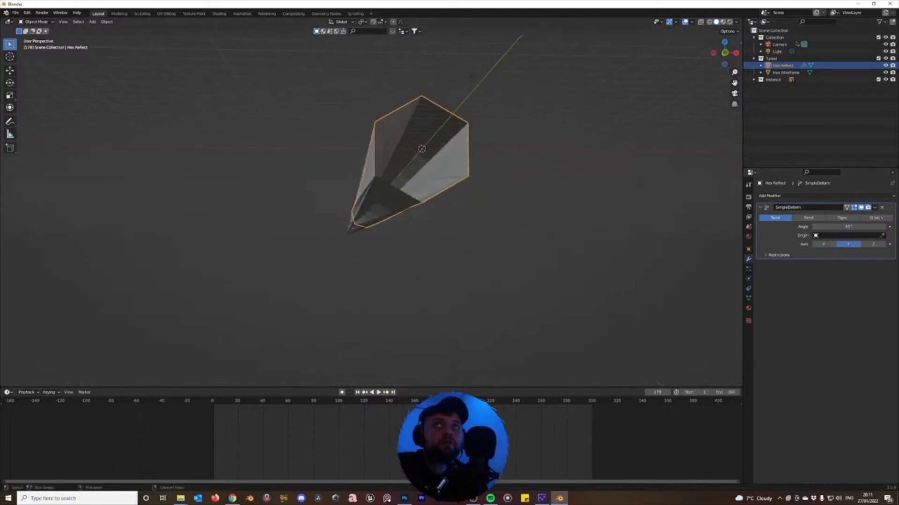
Hide Hex Wireframe in the viewport and set Hex Reflect's twist angle to 360°
left_click(786, 73)
left_click(886, 73)
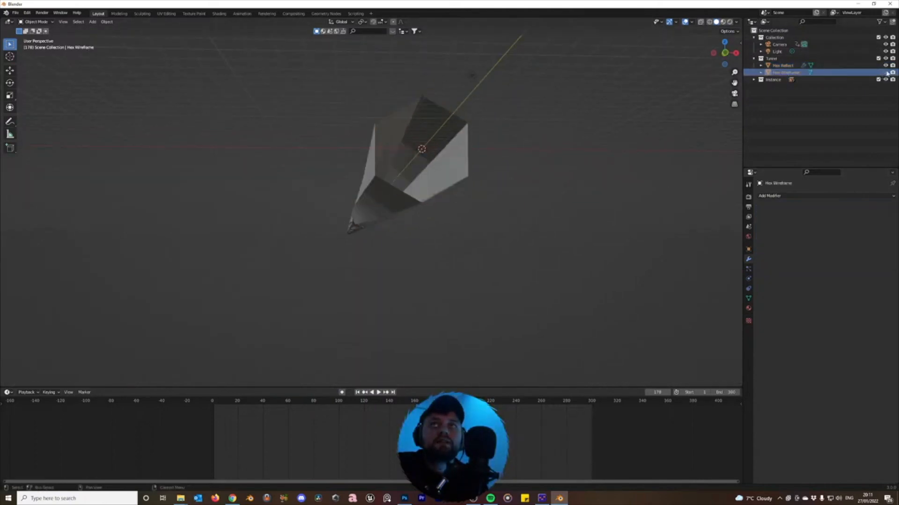
middle_click_drag(523, 129, 515, 136)
left_click(358, 262)
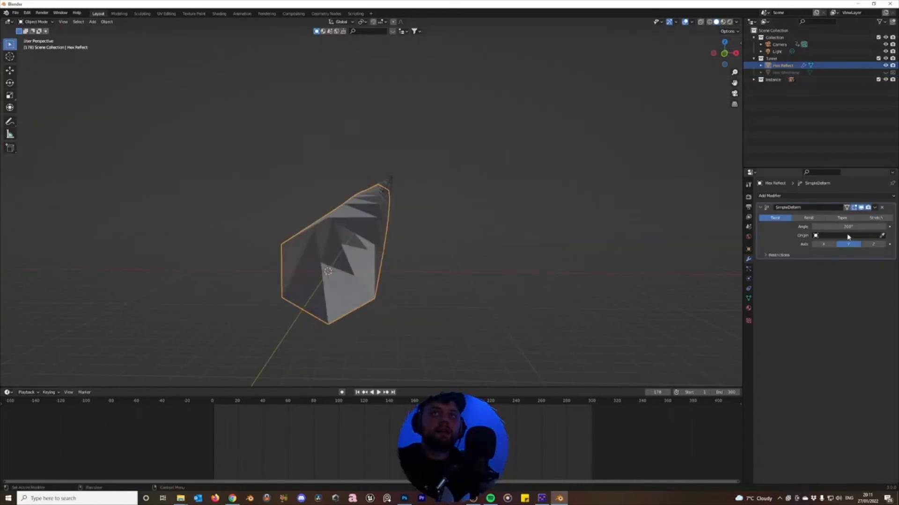
Play the animation through the camera view and turn off the viewport overlays
middle_click_drag(368, 261, 373, 266)
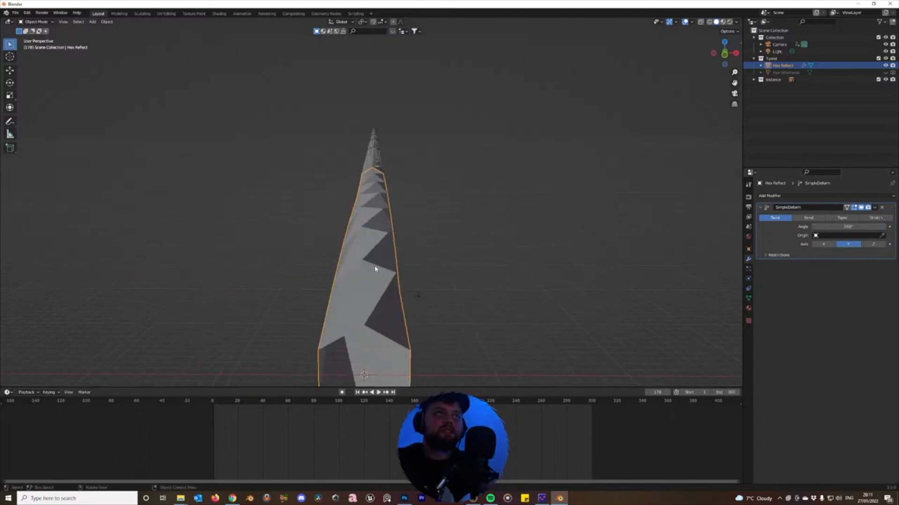
key("KP_0")
key("space")
scroll(396, 213, "up", 2)
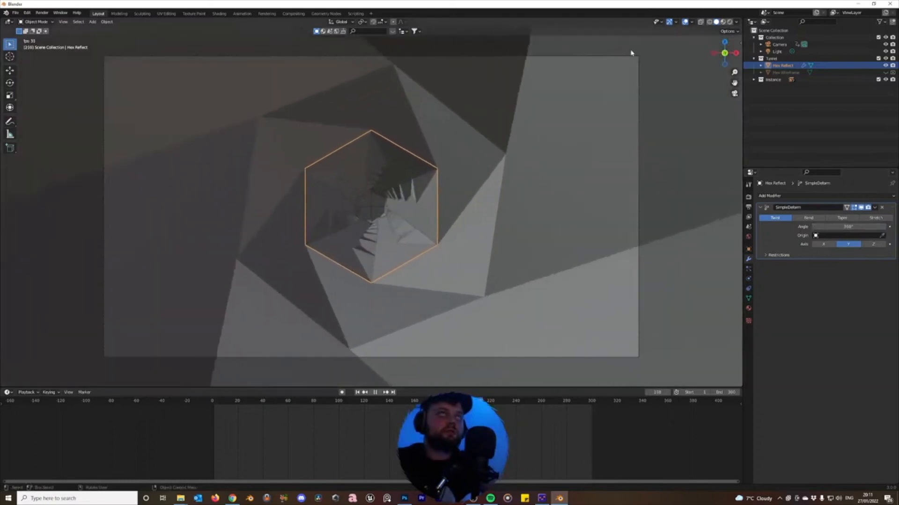
left_click(685, 22)
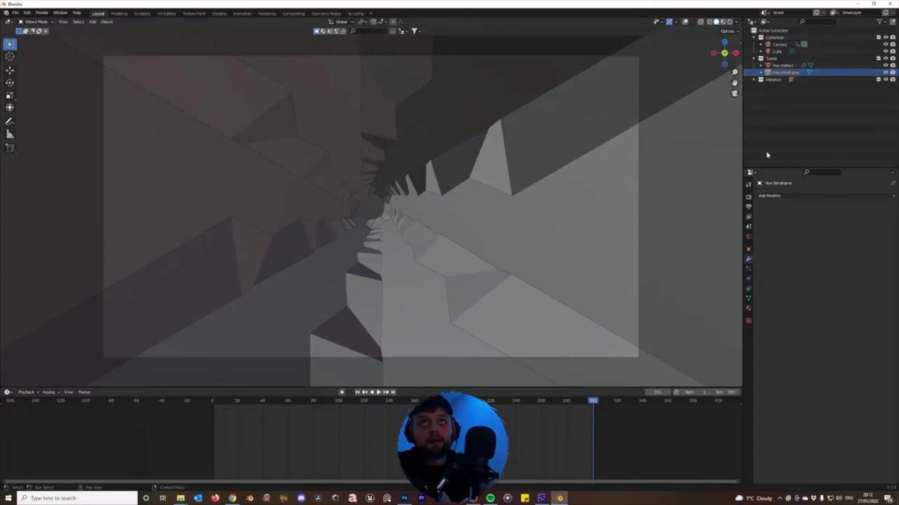
Add a Wireframe modifier to the Hex Wireframe object
left_click(771, 59)
left_click(780, 73)
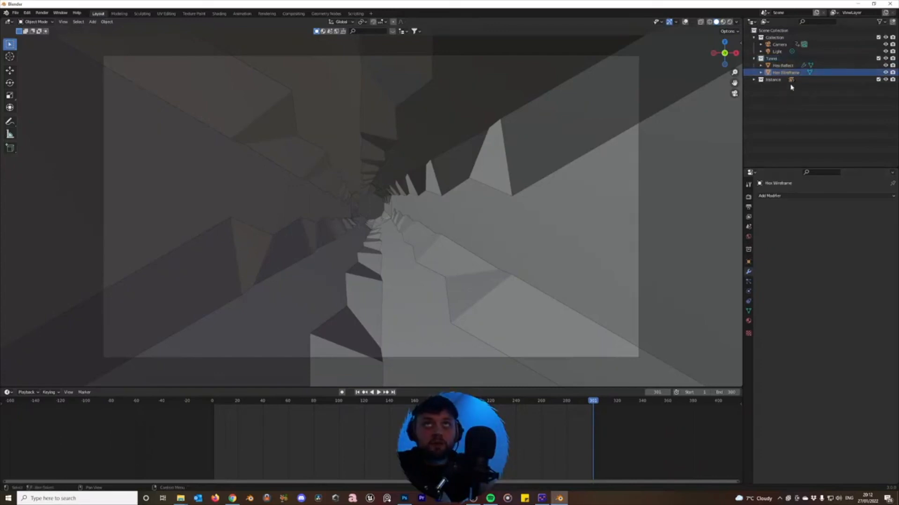
left_click(790, 196)
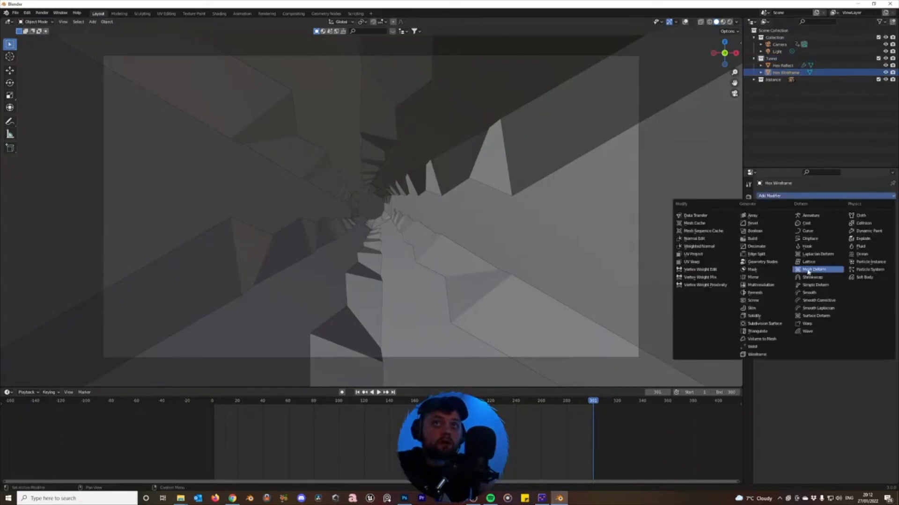
left_click(756, 354)
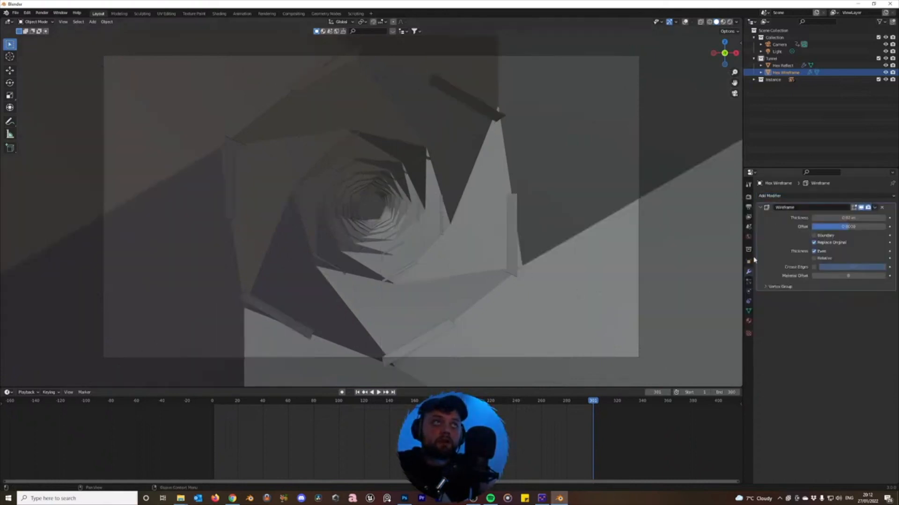
Play the tunnel animation with the wireframe in place and return to the first frame
key("space")
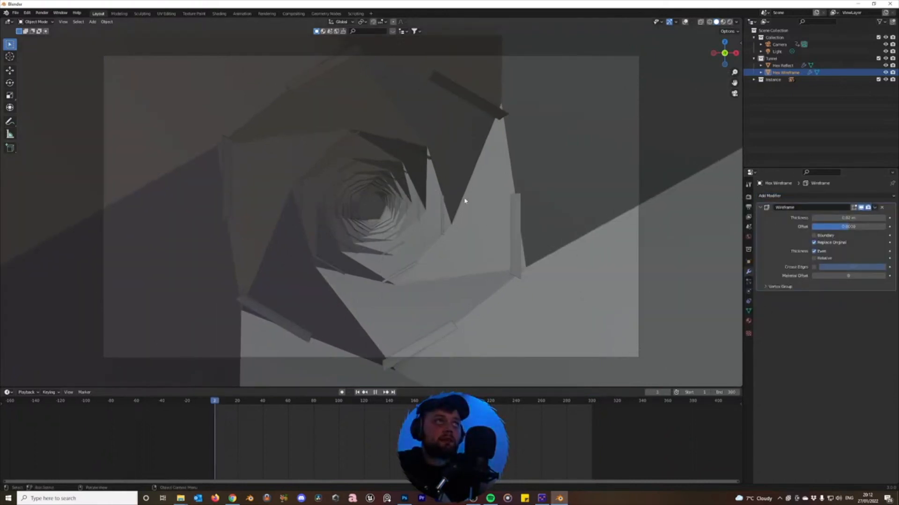
key("space")
left_click(357, 392)
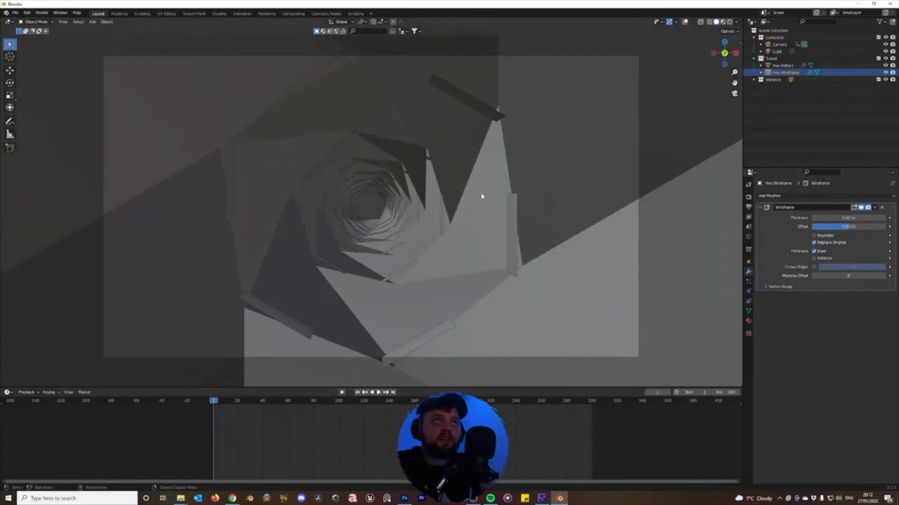
Hide Hex Reflect in the viewport and view the wireframe tunnel from outside the camera
left_click(782, 66)
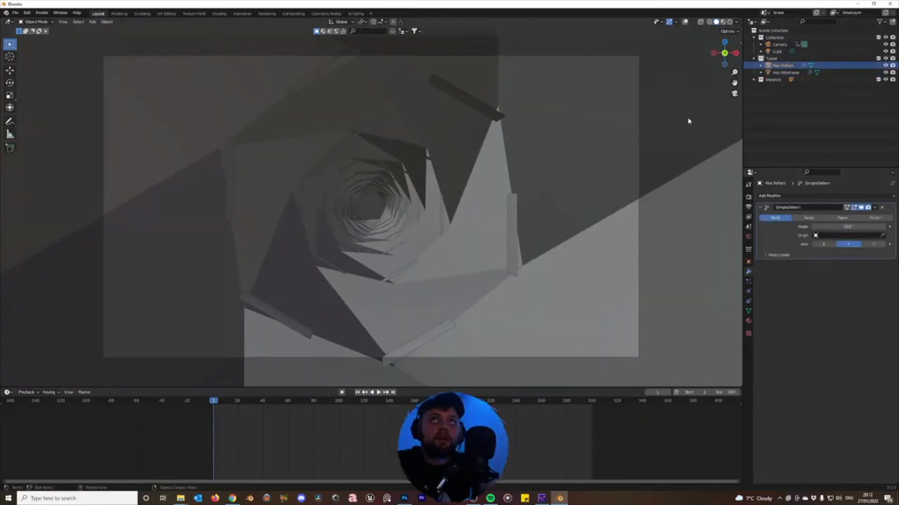
scroll(446, 199, "down", 1)
middle_click_drag(446, 200, 447, 203)
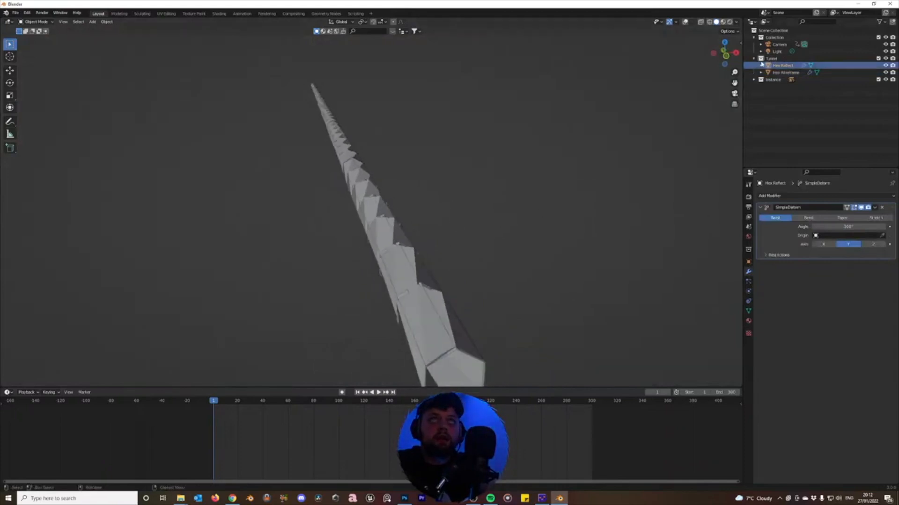
left_click(885, 66)
middle_click_drag(442, 253, 364, 260)
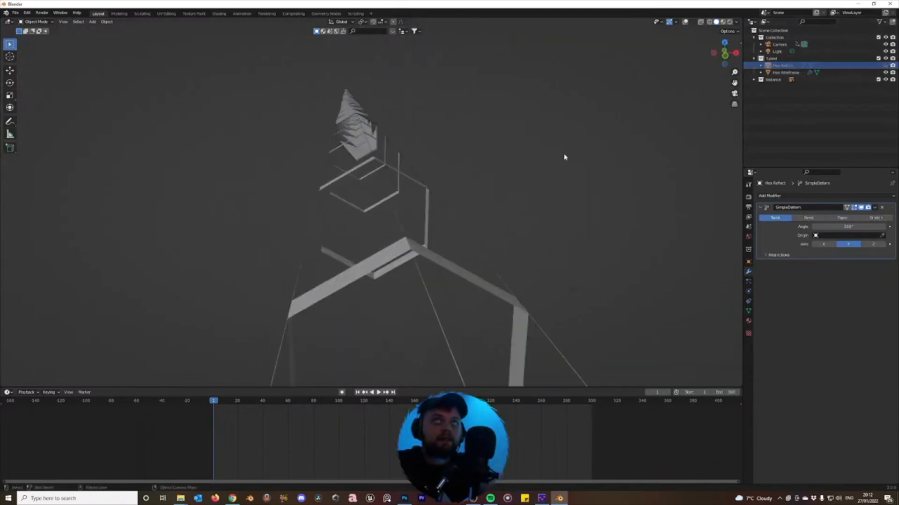
Turn the viewport overlays on and apply all transforms to the Hex Wireframe object
left_click(787, 72)
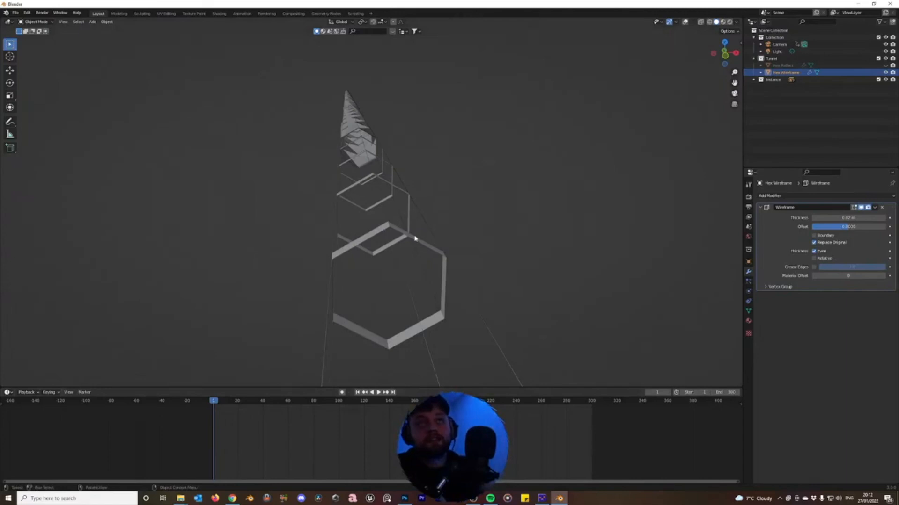
left_click(748, 261)
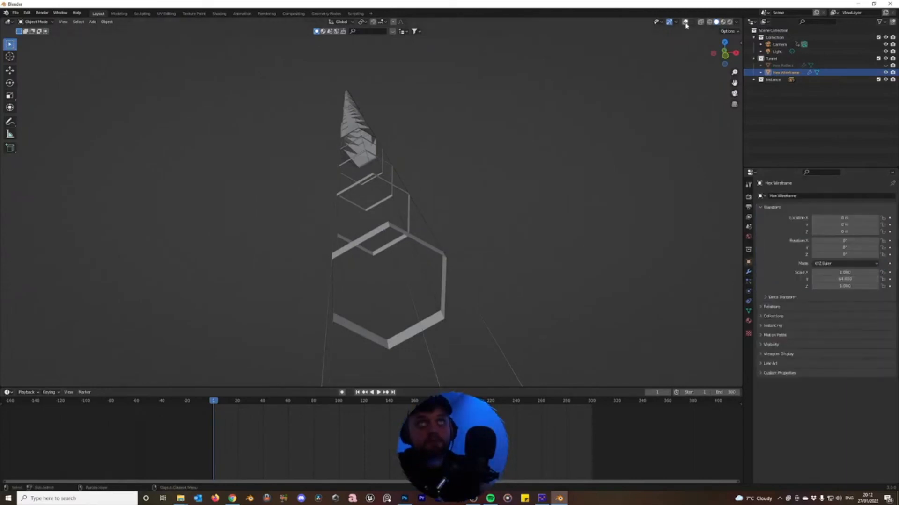
left_click(410, 222)
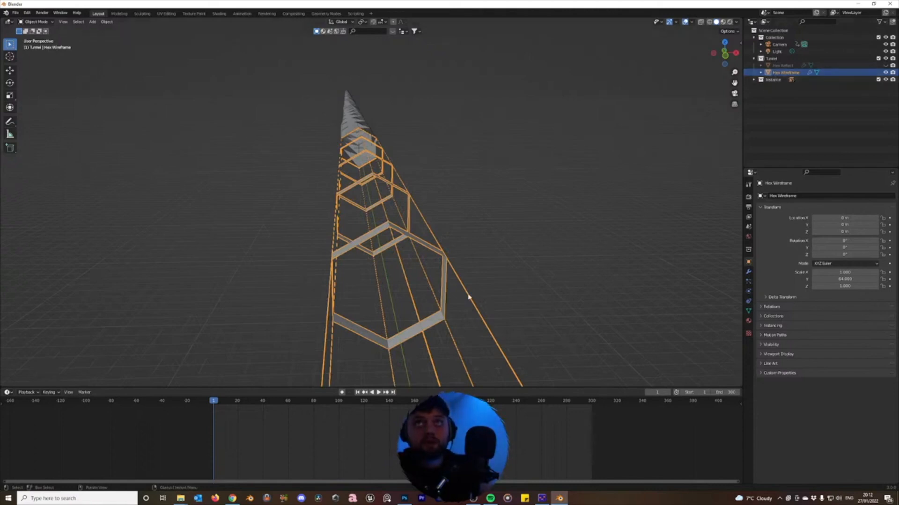
key("ctrl+a")
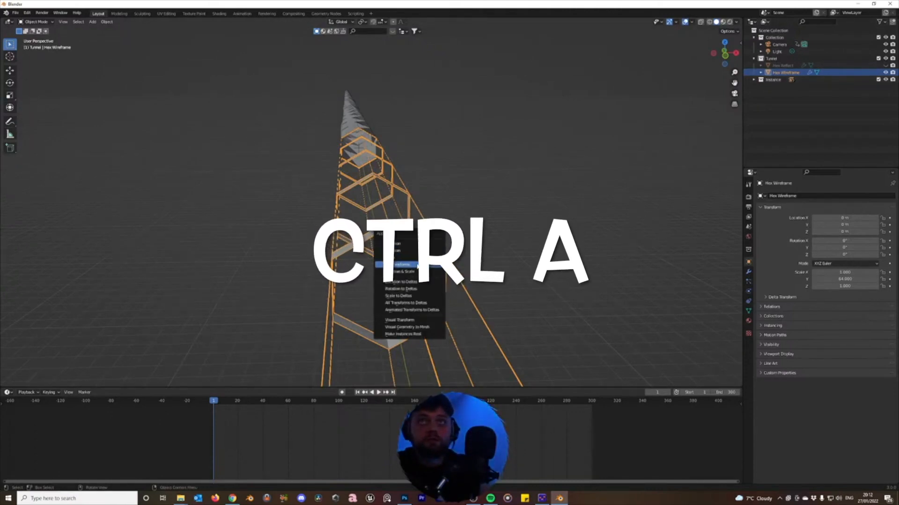
left_click(416, 265)
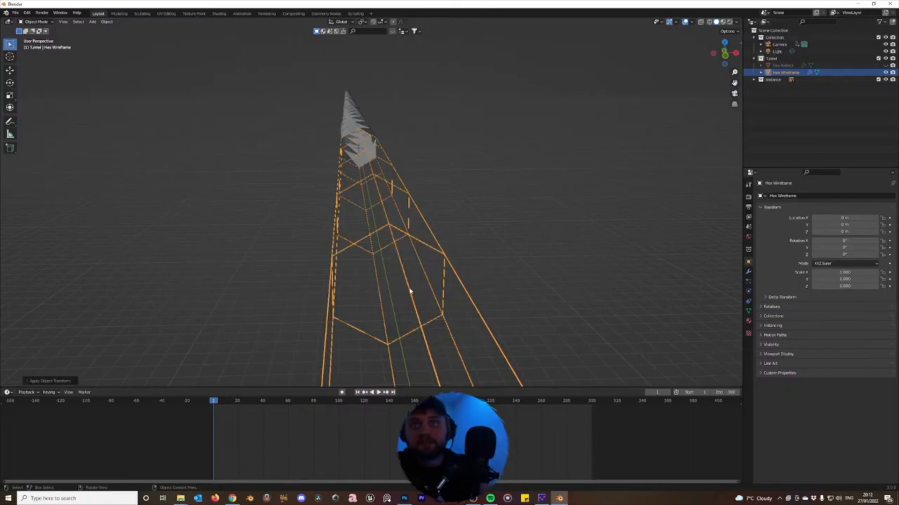
Check the wireframe tunnel through the camera view and make Hex Reflect visible again in the viewport
scroll(418, 291, "up", 3)
scroll(418, 291, "down", 7)
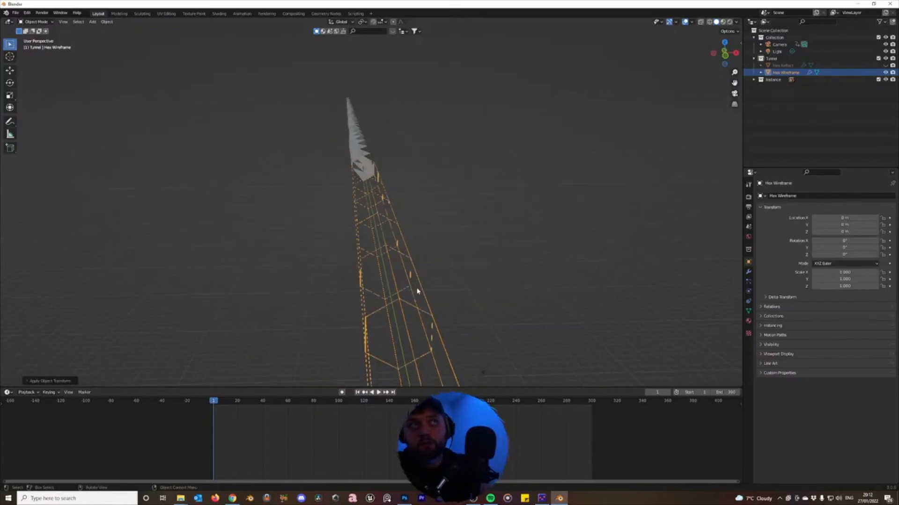
scroll(418, 291, "up", 3)
key("KP_0")
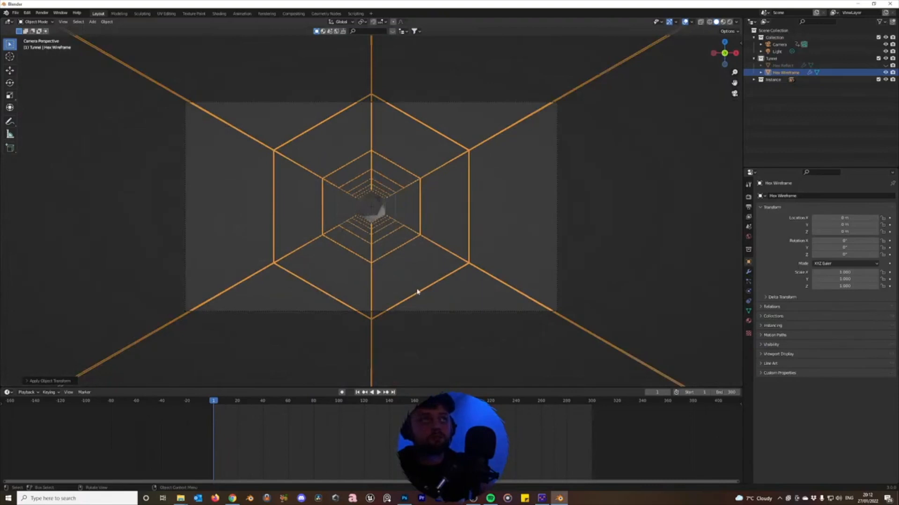
scroll(377, 253, "up", 4)
scroll(377, 253, "down", 2)
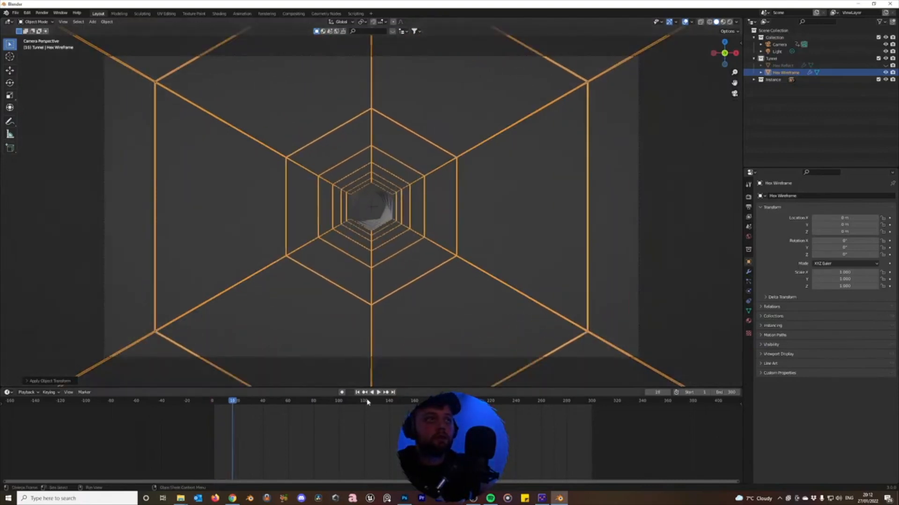
left_click(885, 65)
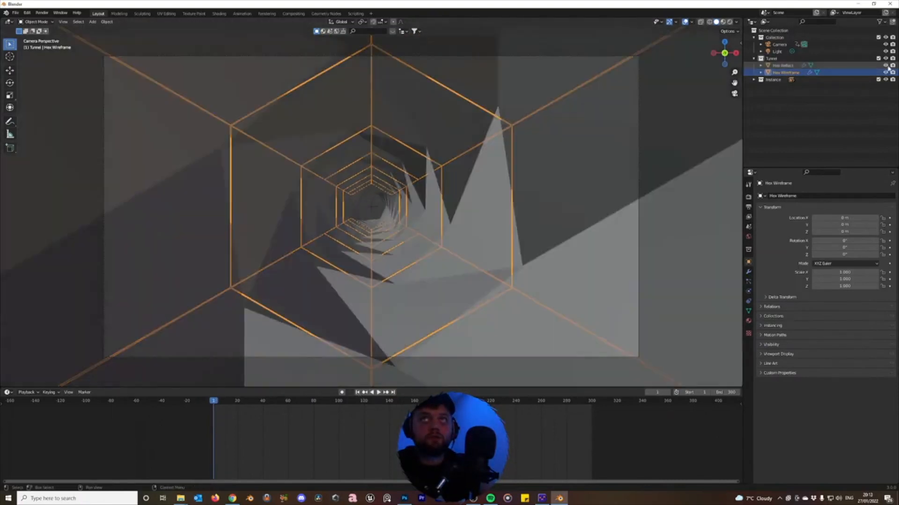
Apply all transforms to the Hex Reflect object
left_click(783, 66)
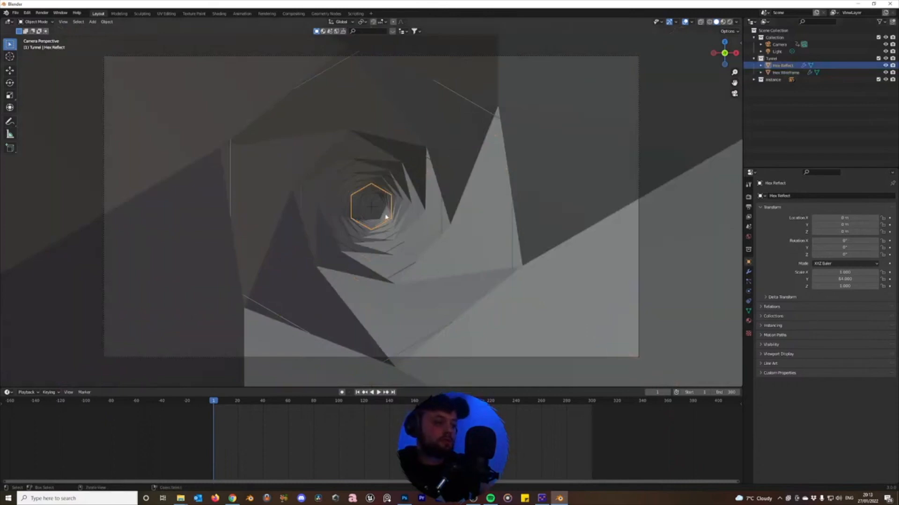
key("ctrl+a")
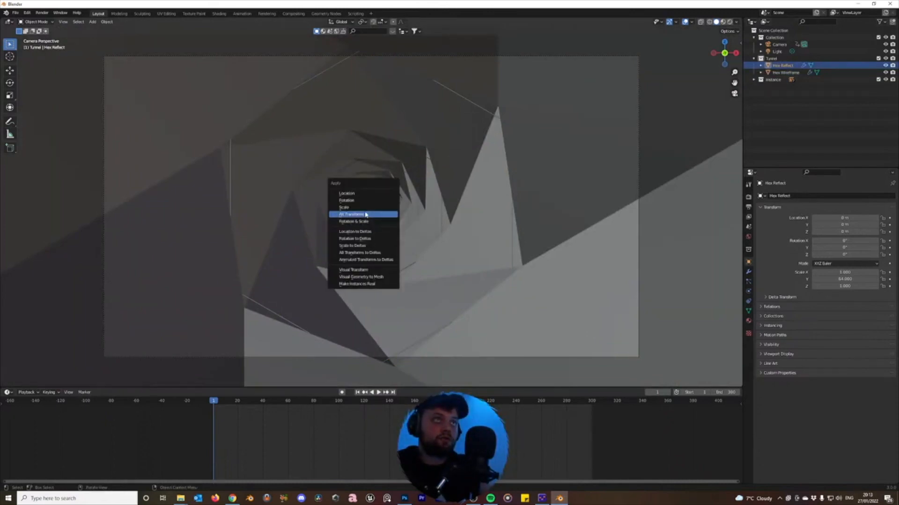
left_click(365, 215)
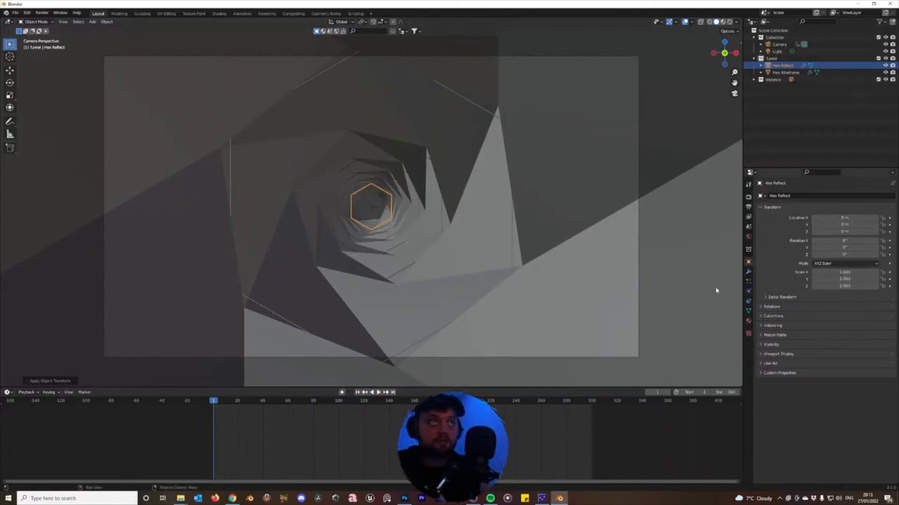
Turn off the viewport overlays, compare the loop's start and end frames, and play the animation
key("alt+shift+z")
key("shift+Right")
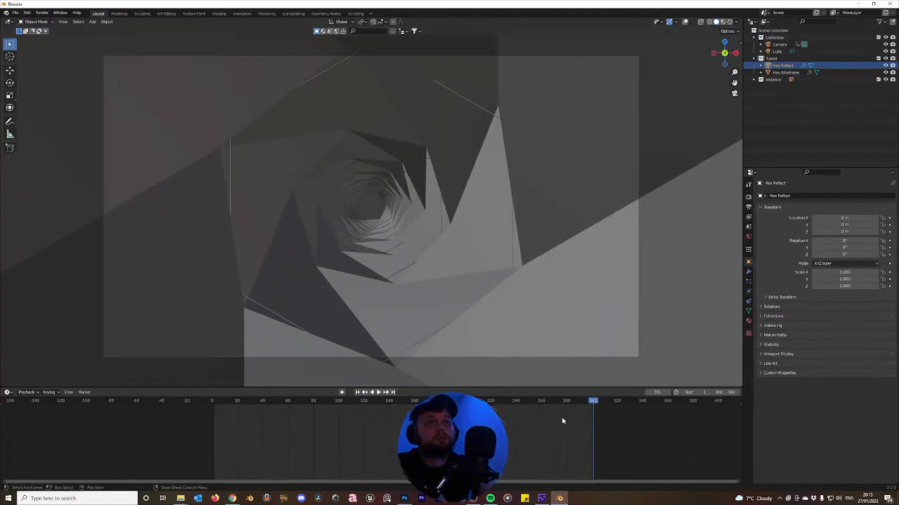
key("shift+Left")
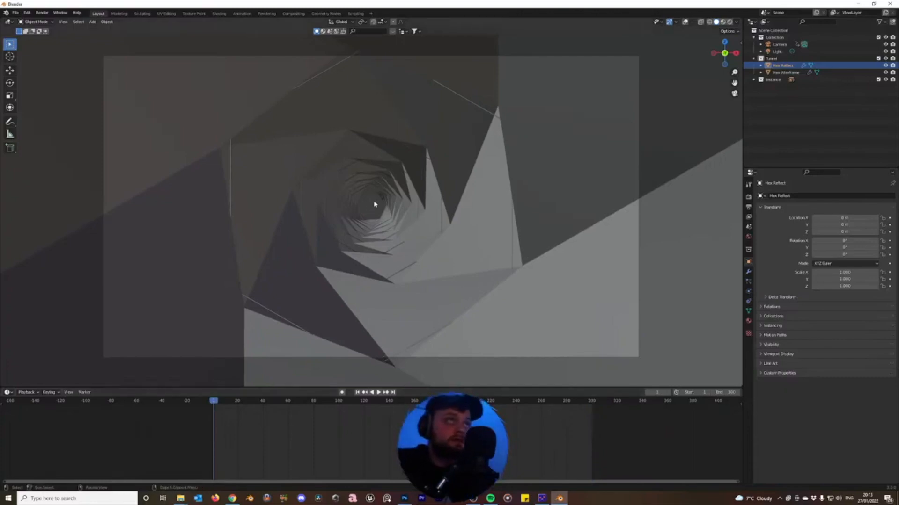
key("space")
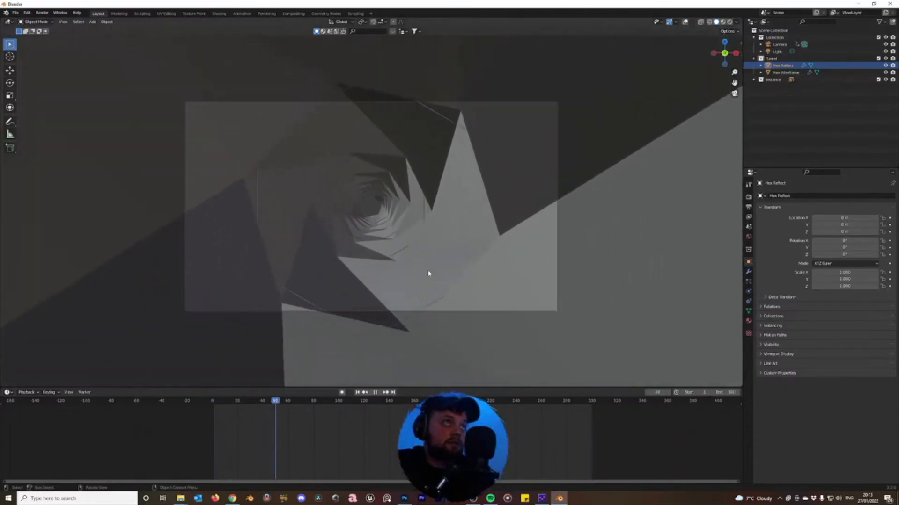
key("Escape")
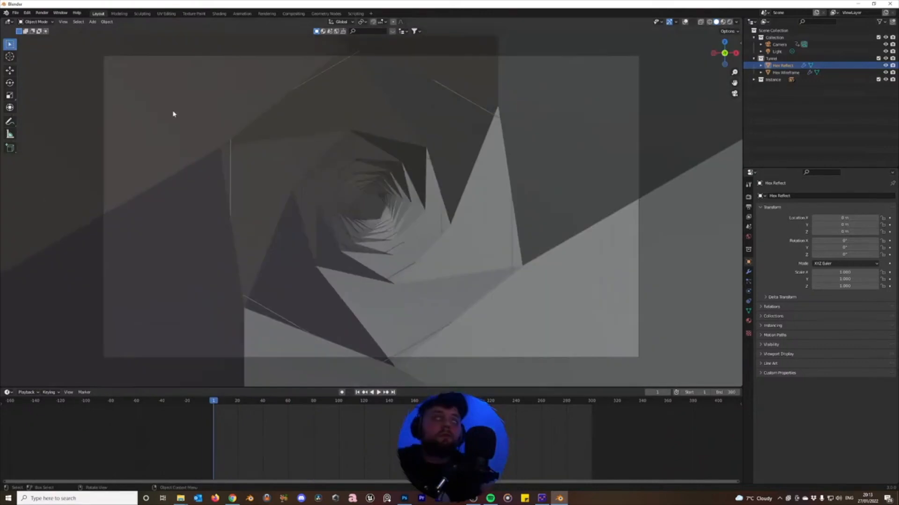
Save the project as Hexagon Sun tunnel.blend in the Hexagon Sun Tunnel folder
left_click(17, 13)
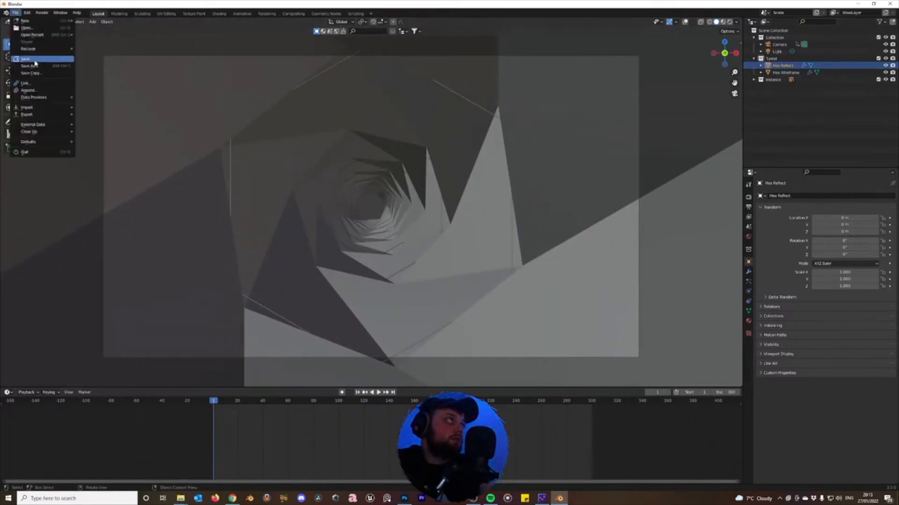
left_click(28, 66)
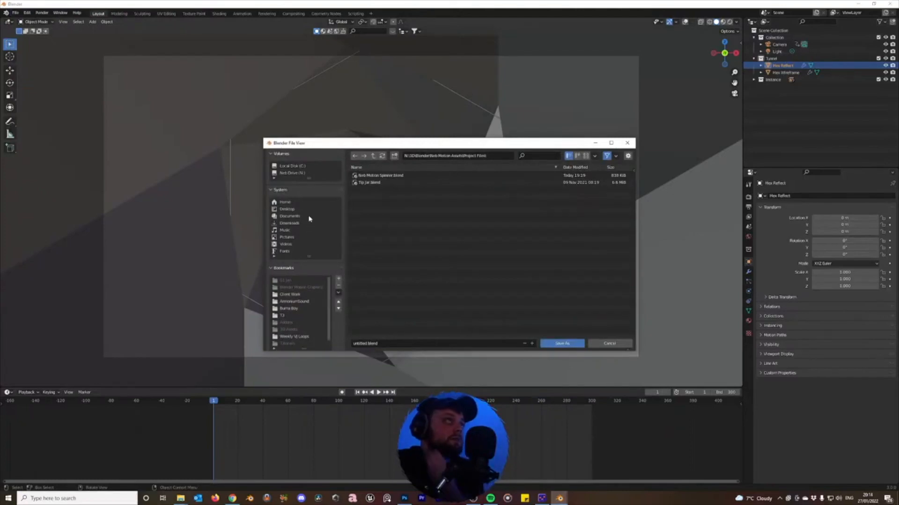
left_click(302, 174)
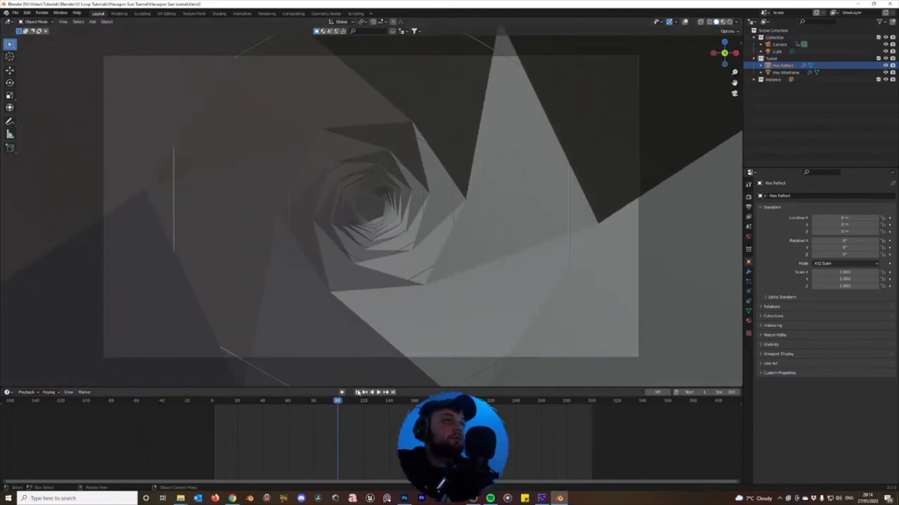
Stop playback at the first frame and switch the viewport to rendered shading
key("Escape")
key("z")
key("8")
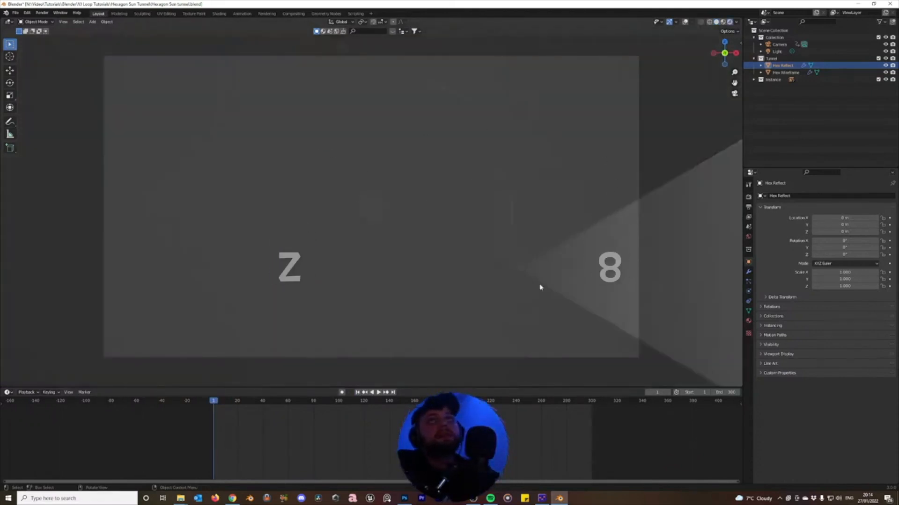
Reset the Light object's location to the world origin
left_click(779, 54)
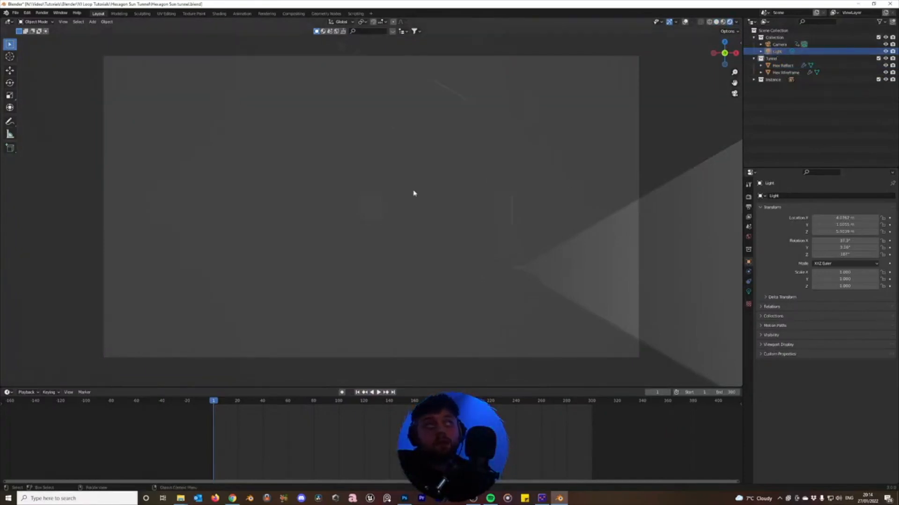
key("shift+a")
mouse_move(344, 144)
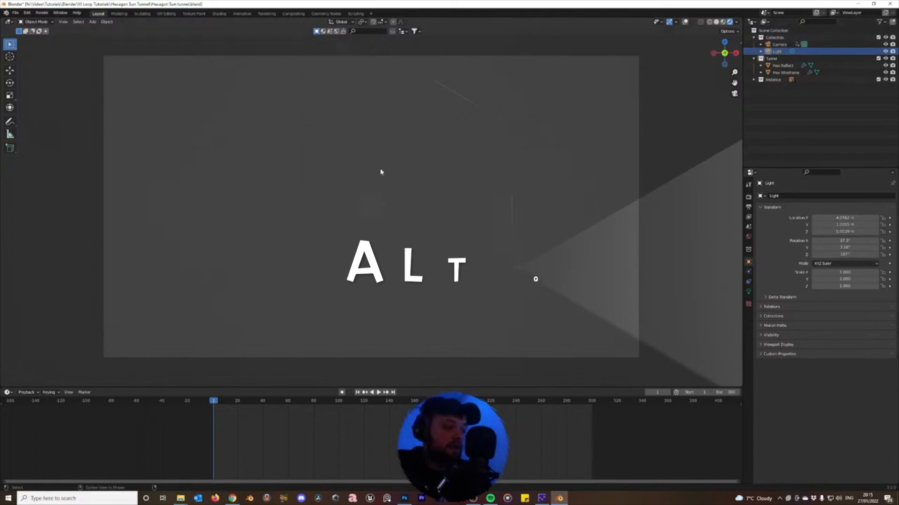
key("alt+g")
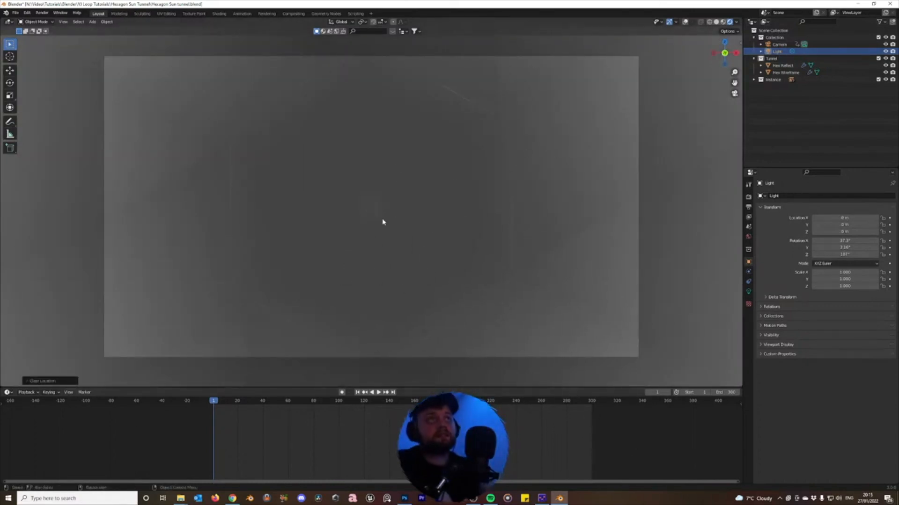
Set the world background color to black
scroll(383, 227, "down", 5)
scroll(382, 236, "up", 3)
left_click(748, 237)
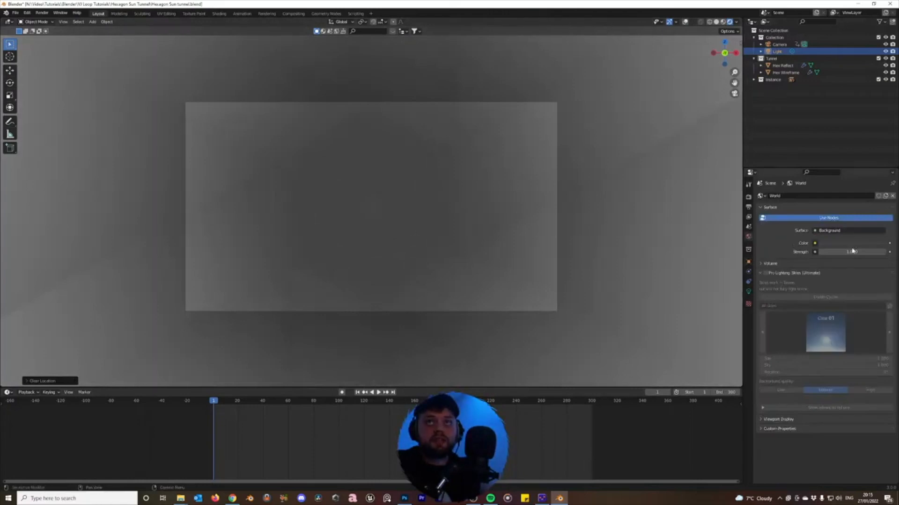
left_click(868, 243)
left_click_drag(882, 178, 882, 200)
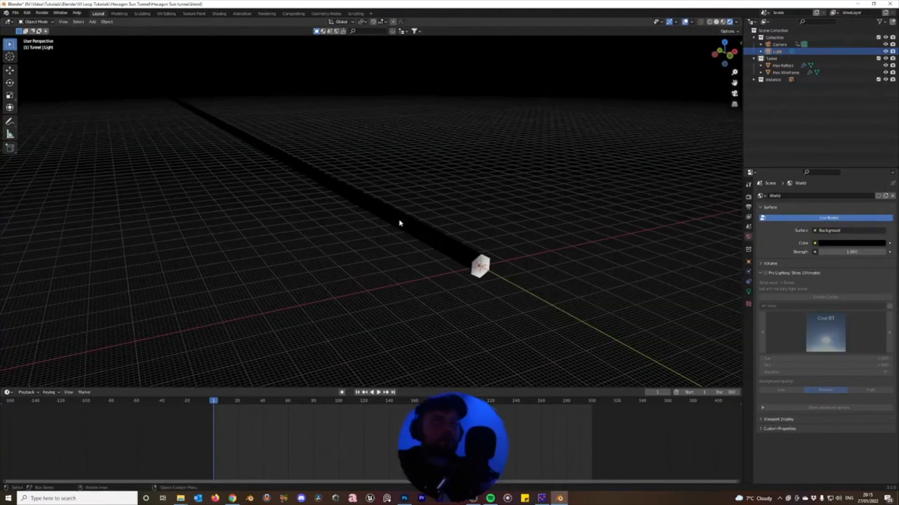
Switch the viewport to solid shading and add an ico sphere mesh at the world origin
key("z")
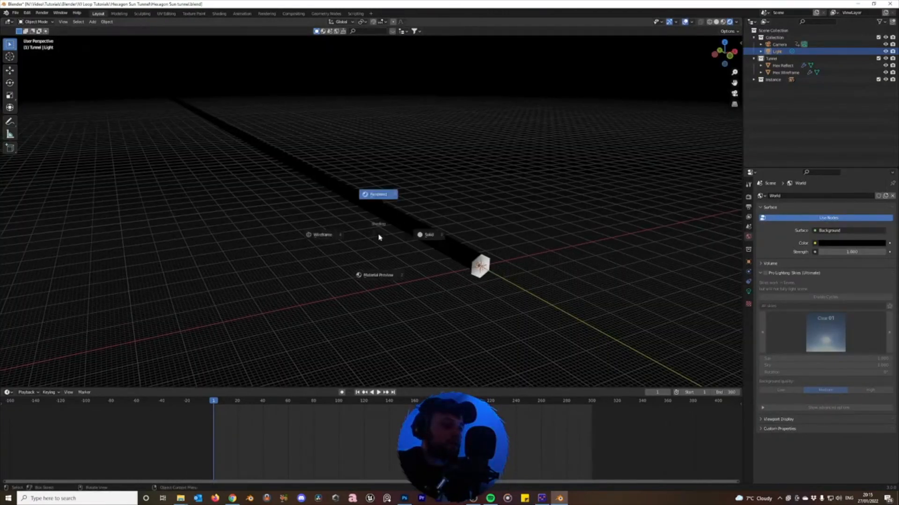
key("6")
scroll(491, 253, "up", 4)
scroll(494, 239, "down", 3)
scroll(410, 247, "up", 4)
scroll(389, 224, "down", 2)
scroll(373, 191, "down", 2)
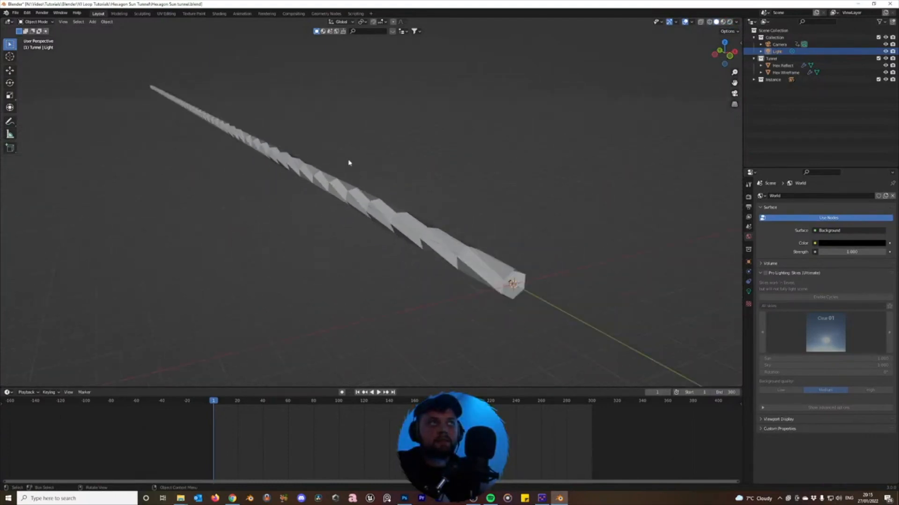
scroll(358, 191, "down", 1)
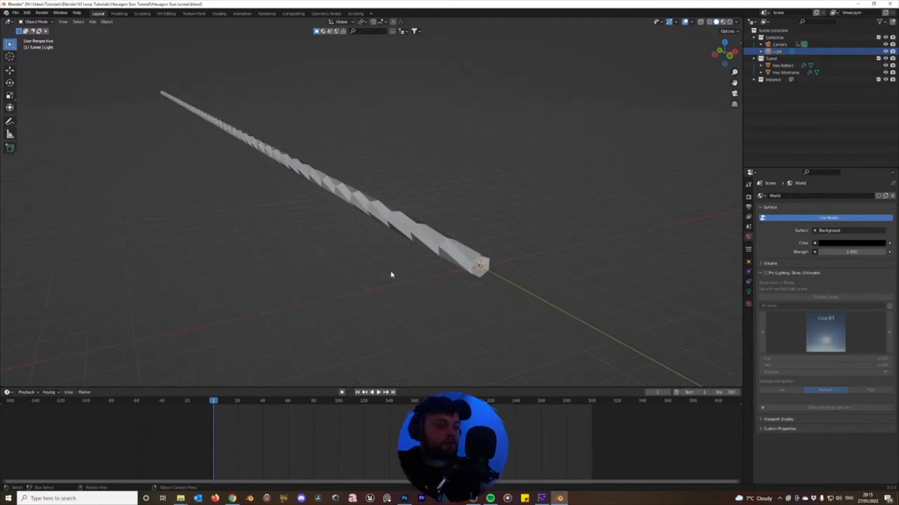
key("shift+a")
mouse_move(382, 138)
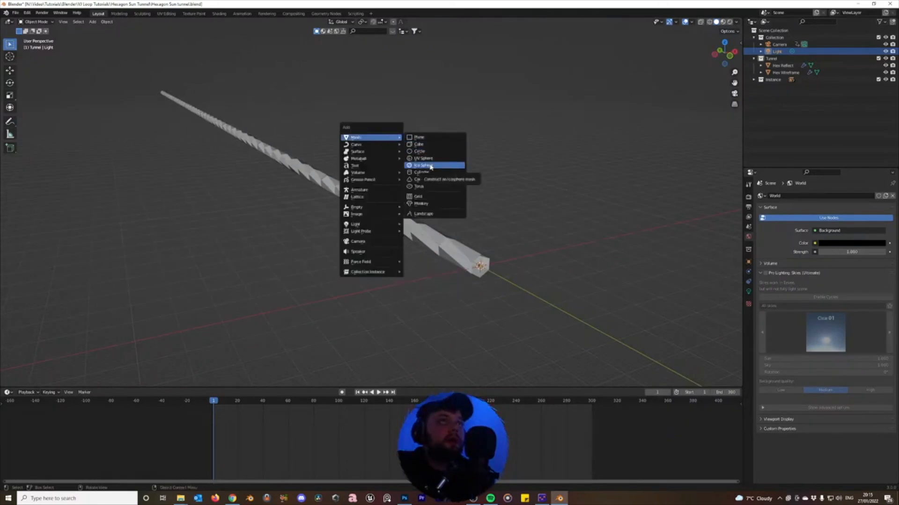
left_click(430, 166)
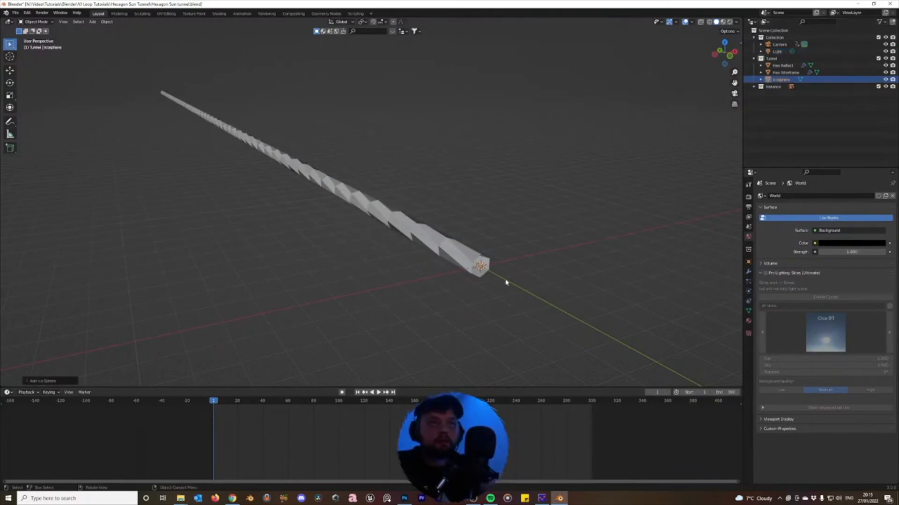
Frame the new ico sphere, raise its subdivisions, and shade it smooth
key("KP_Decimal")
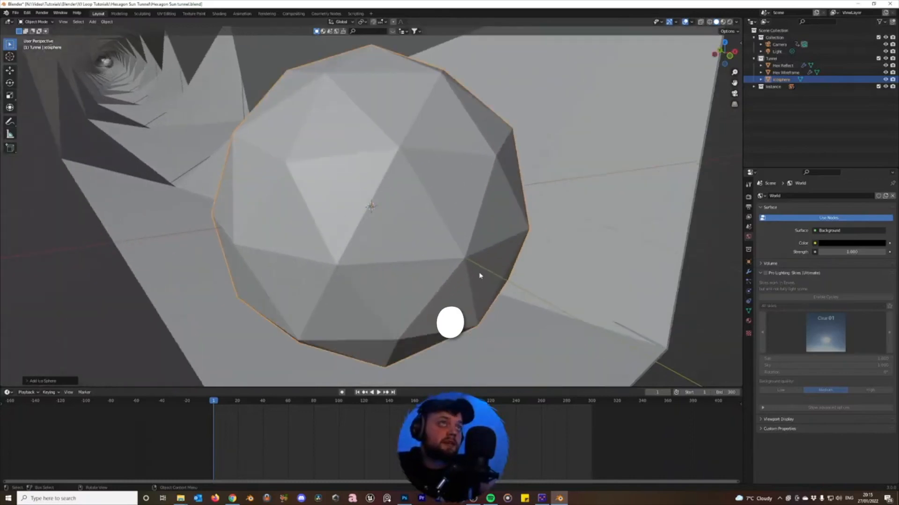
scroll(485, 268, "down", 4)
middle_click_drag(413, 228, 300, 224)
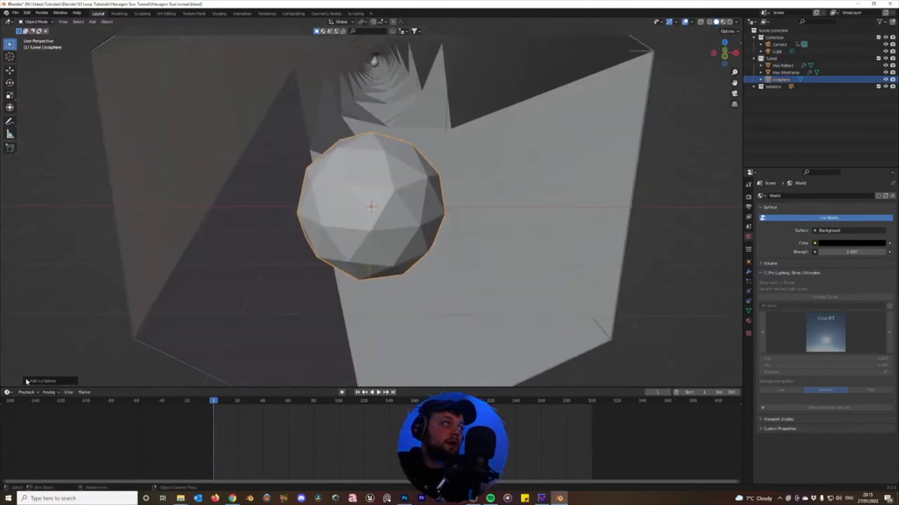
left_click(28, 381)
left_click(68, 313)
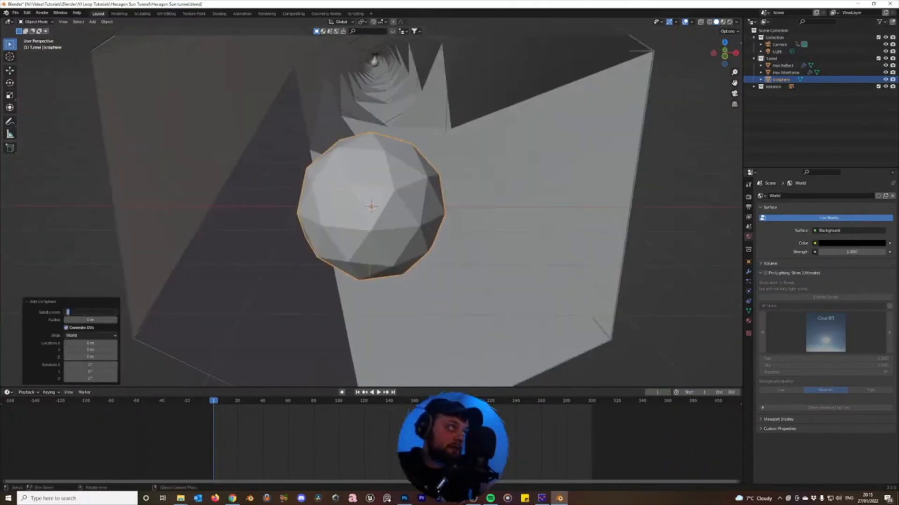
key("Return")
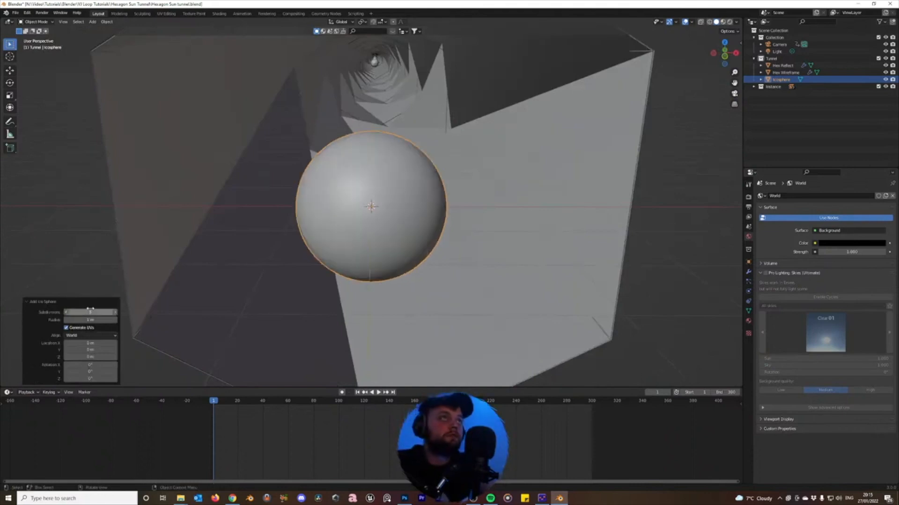
right_click(331, 175)
left_click(328, 174)
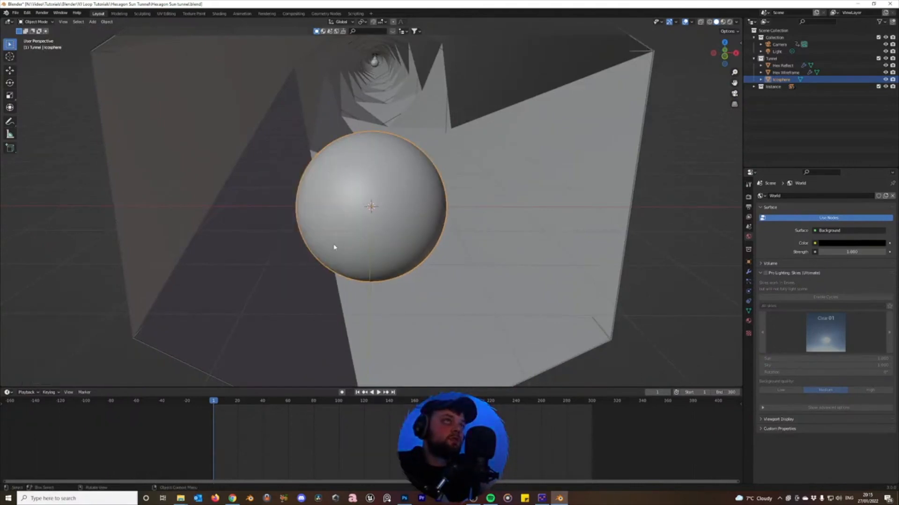
Scale the ico sphere up about 3.2 times so it nearly fills the hexagonal tunnel opening, and check it from above
scroll(334, 248, "down", 8)
scroll(334, 249, "up", 3)
middle_click_drag(365, 220, 390, 202)
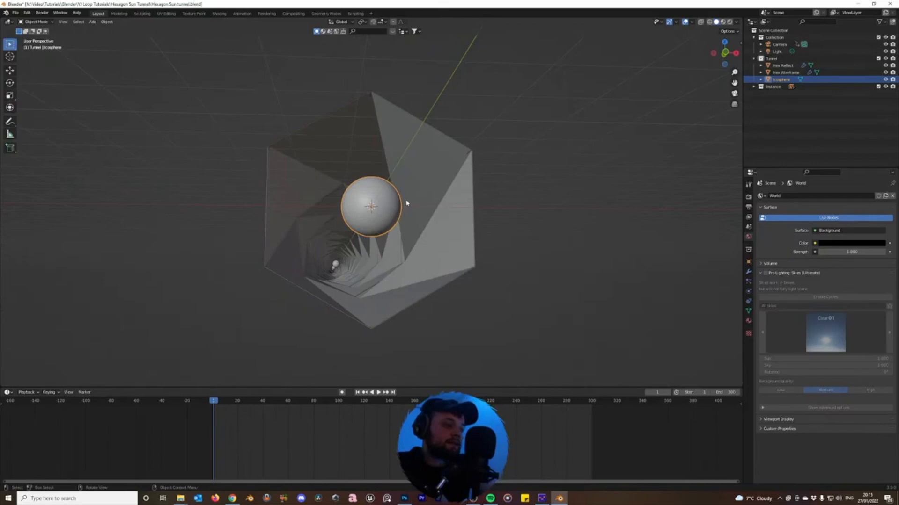
key("s")
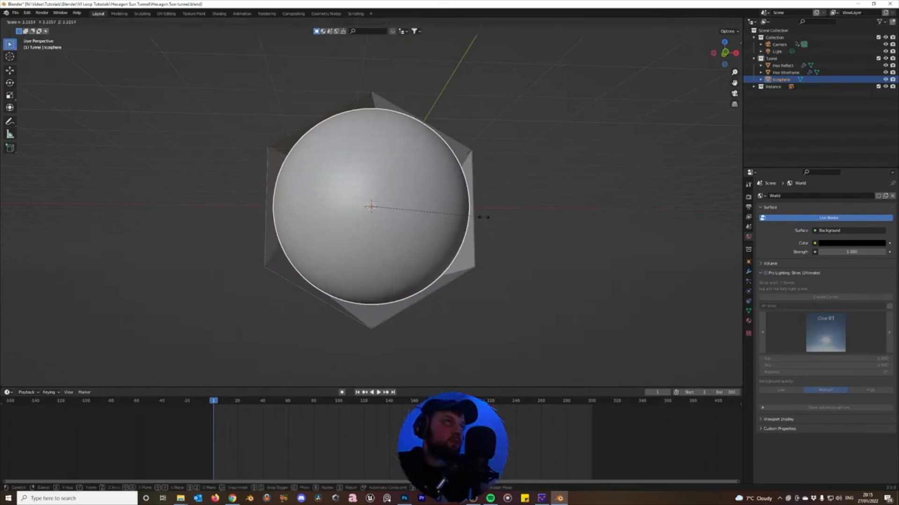
left_click(484, 217)
key("KP_7")
scroll(426, 263, "down", 7)
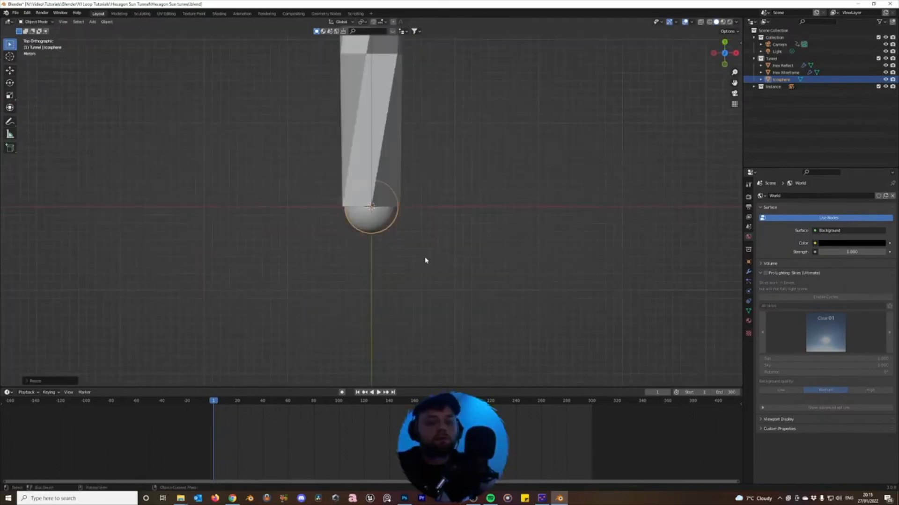
Move the ico sphere from the Tunnel collection into Collection and rename it Sun
key("KP_0")
left_click(777, 81)
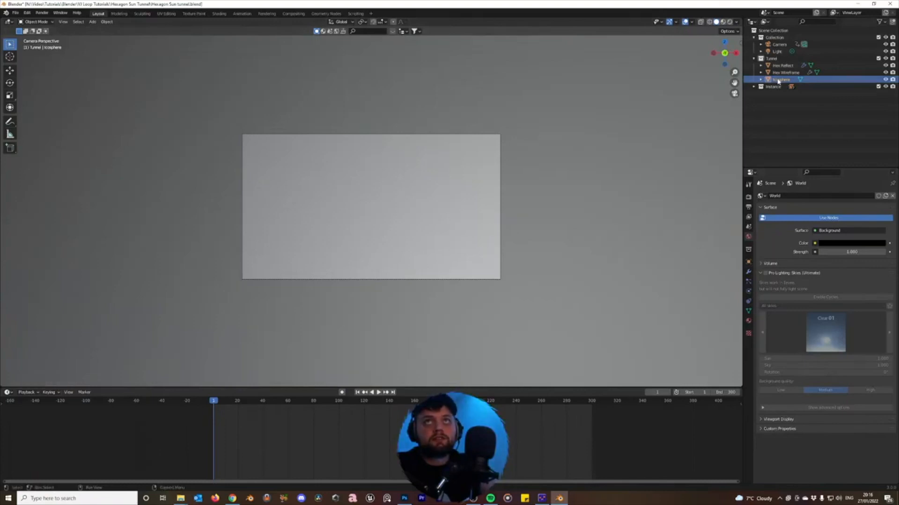
left_click_drag(780, 83, 774, 39)
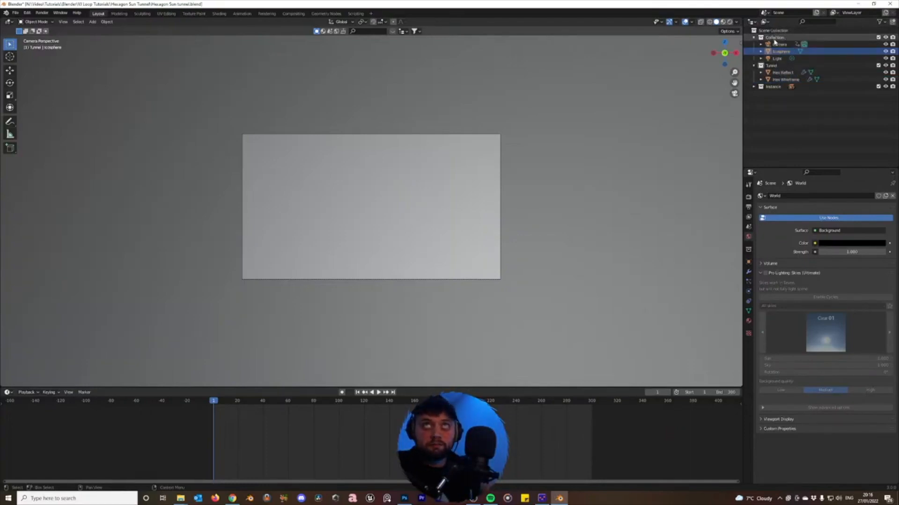
double_click(779, 51)
type("S")
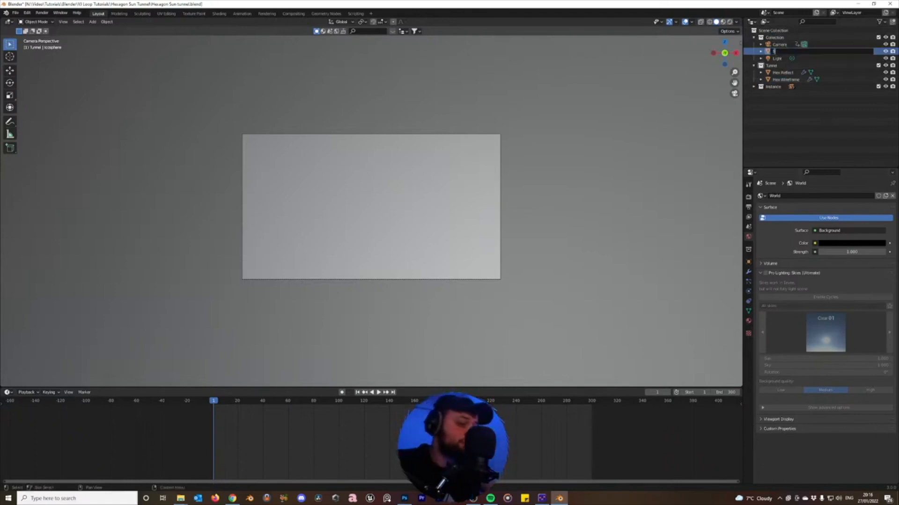
type("un")
key("Return")
Move the Sun down the tunnel to about 123 m on the Y axis and play the camera animation to check it
left_click(749, 262)
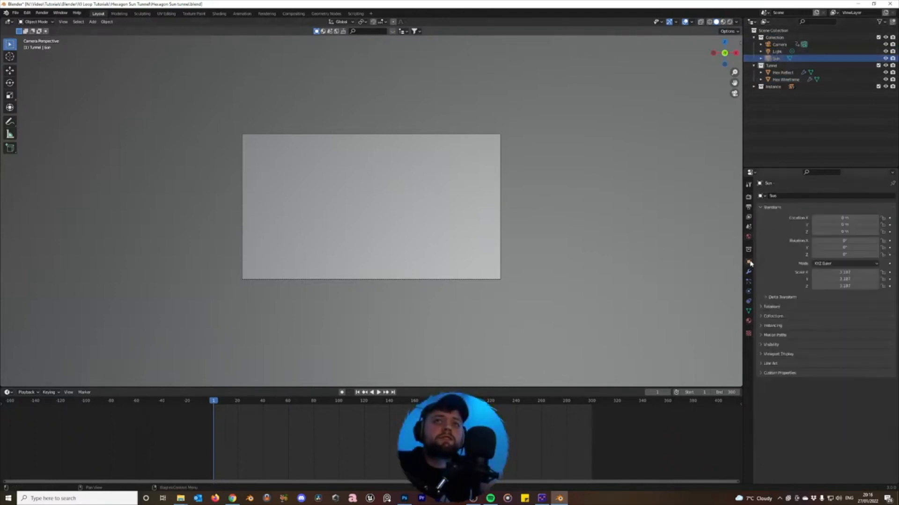
left_click_drag(844, 224, 869, 225)
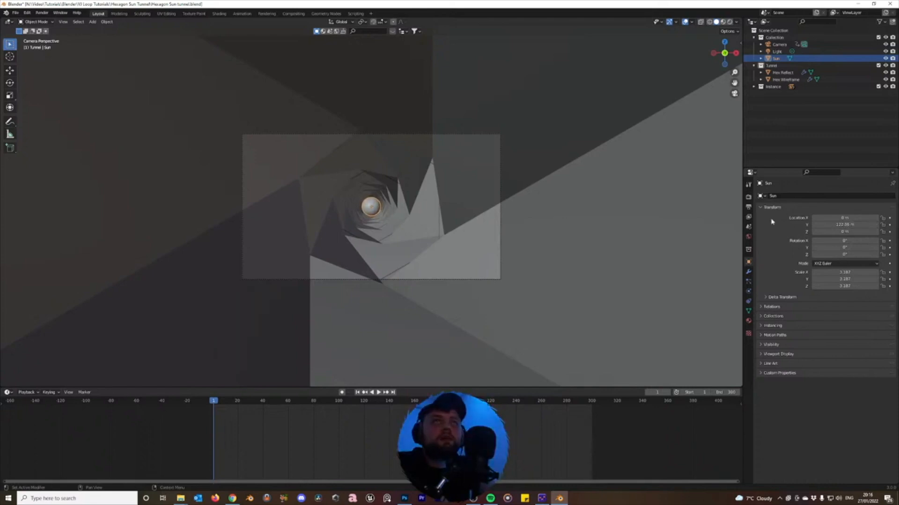
key("Home")
key("space")
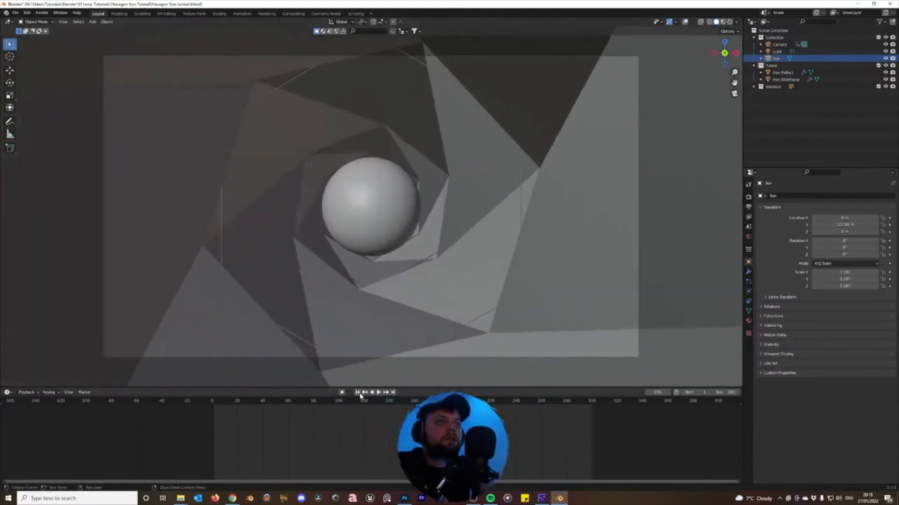
key("Escape")
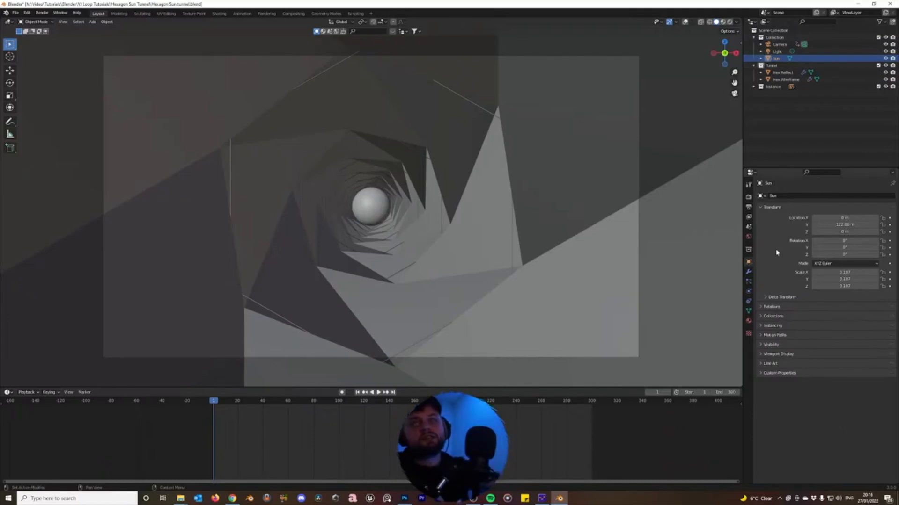
Parent the Sun to the Camera with Object (Keep Transform) and preview the animation
left_click(779, 44)
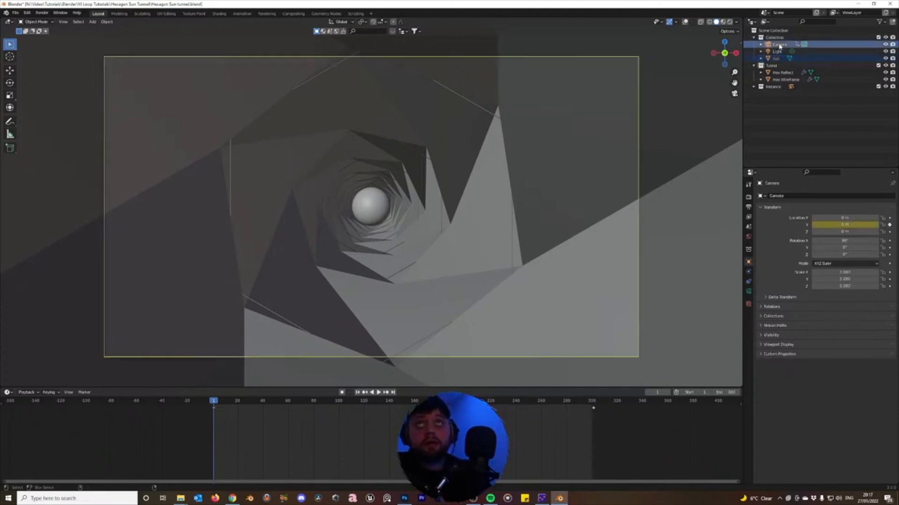
key("ctrl+p")
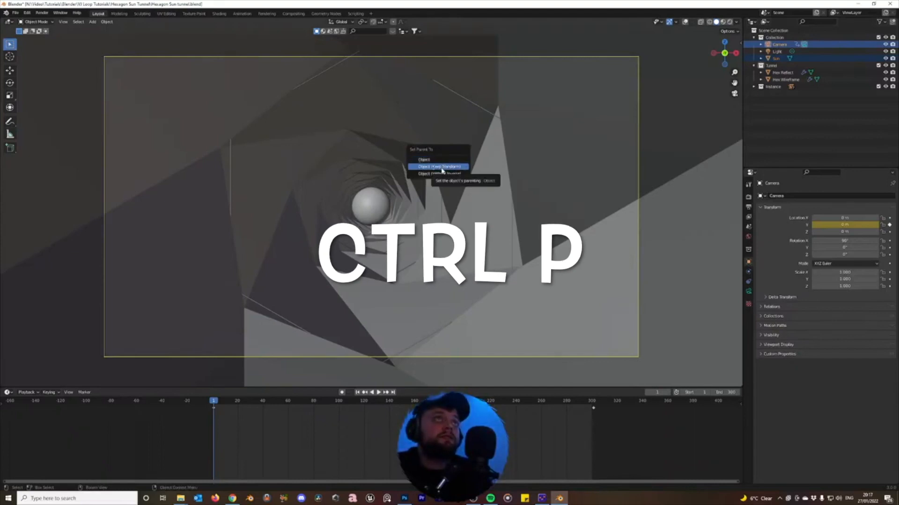
left_click(442, 166)
key("space")
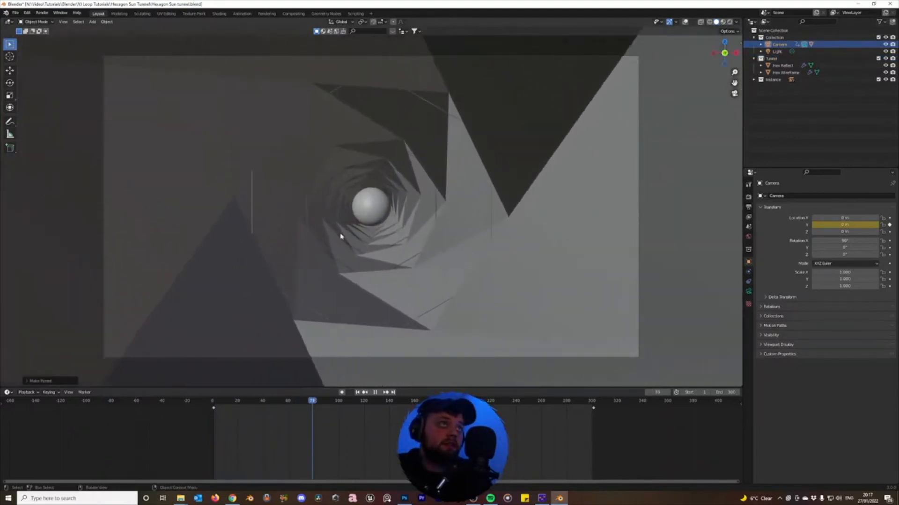
key("Escape")
Save the project and switch the viewport to rendered shading
scroll(445, 215, "down", 2)
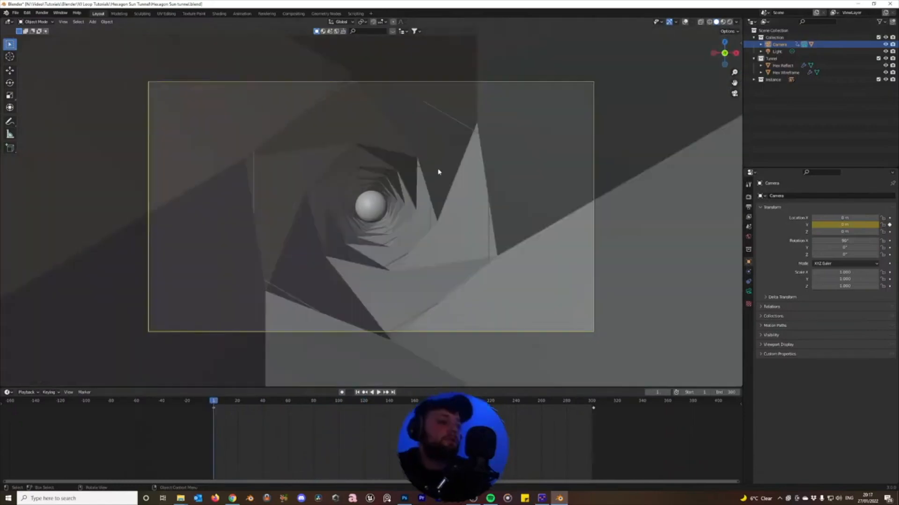
key("ctrl+s")
key("z")
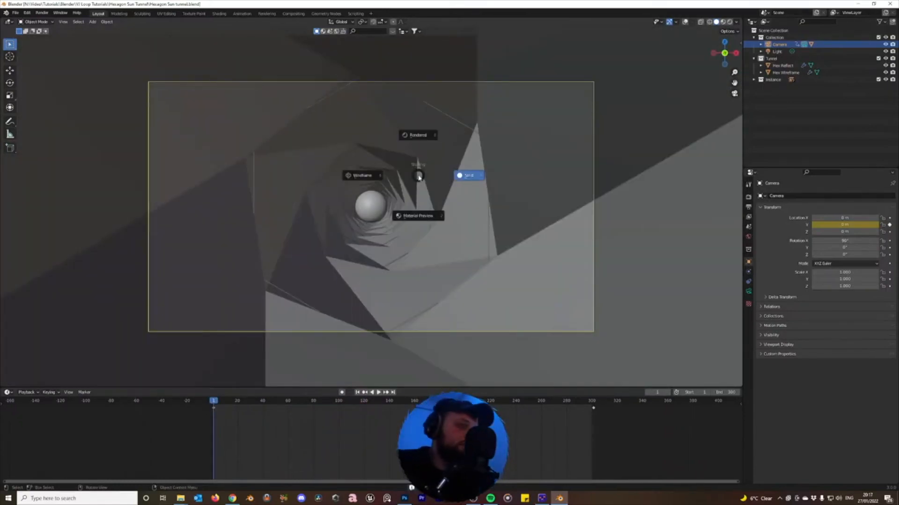
left_click(422, 205)
Select the Sun nested under the Camera and create a new material for it
left_click(778, 52)
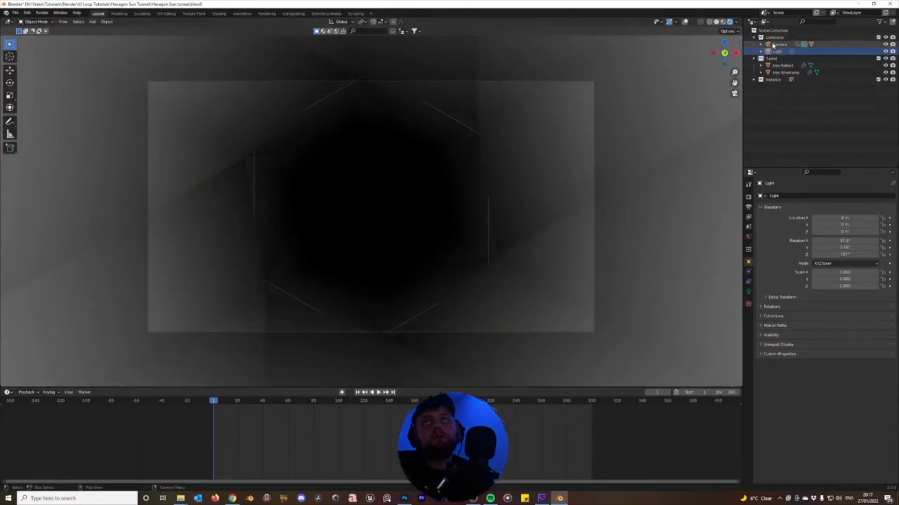
left_click(774, 45)
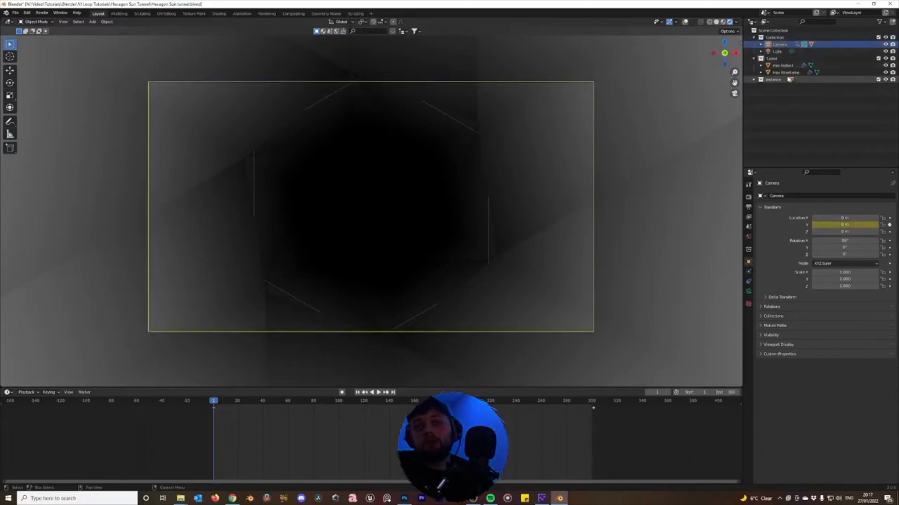
left_click(761, 44)
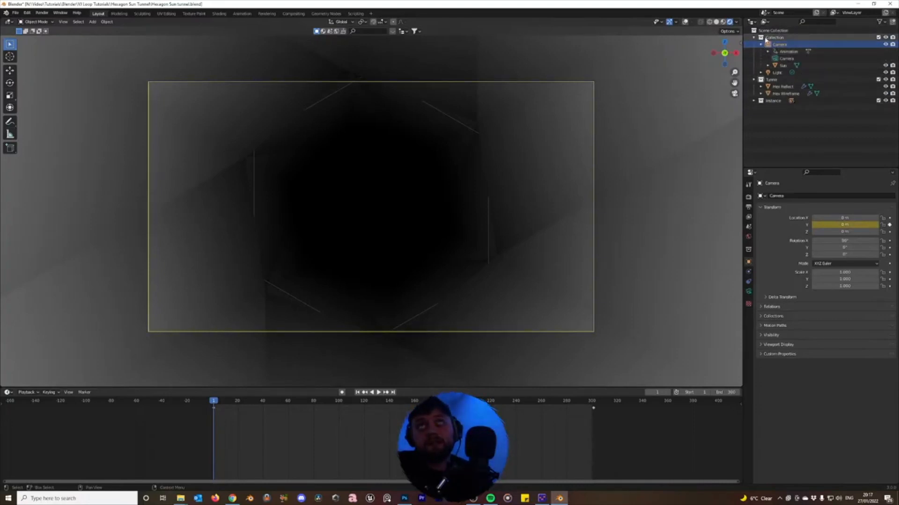
left_click(785, 66)
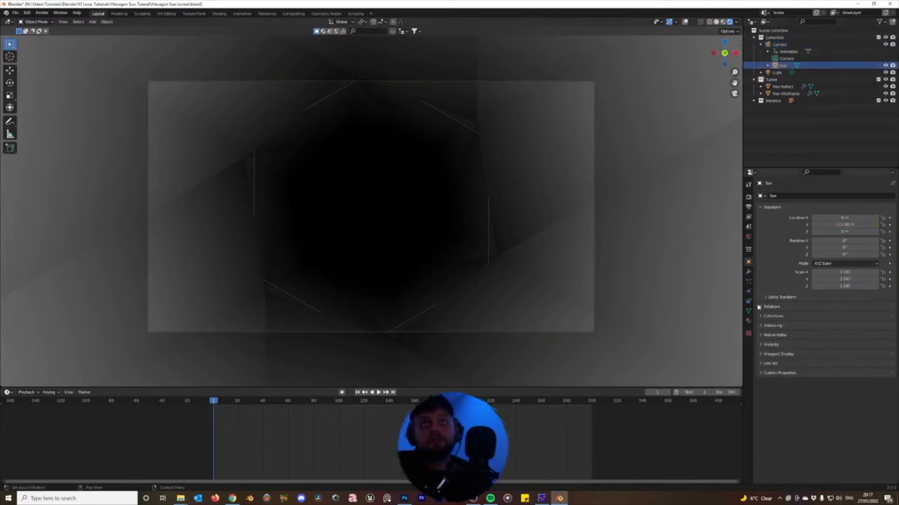
left_click(748, 321)
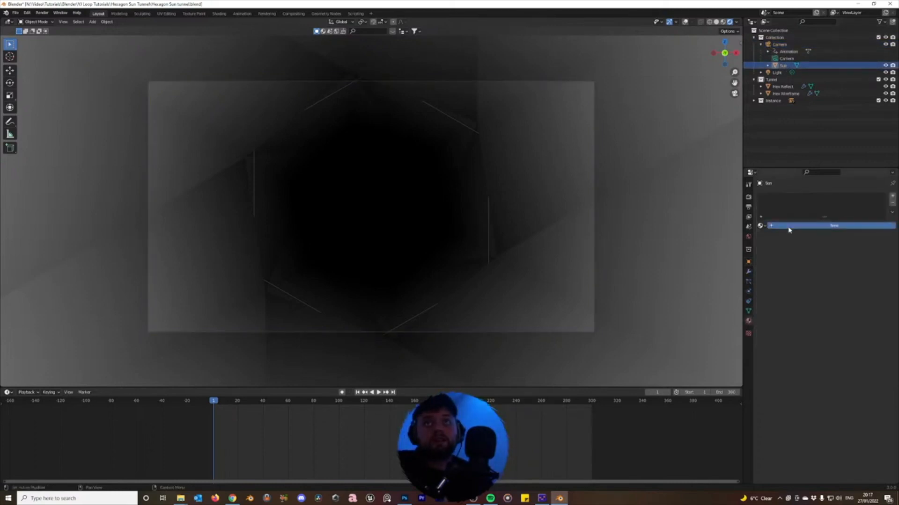
left_click(789, 226)
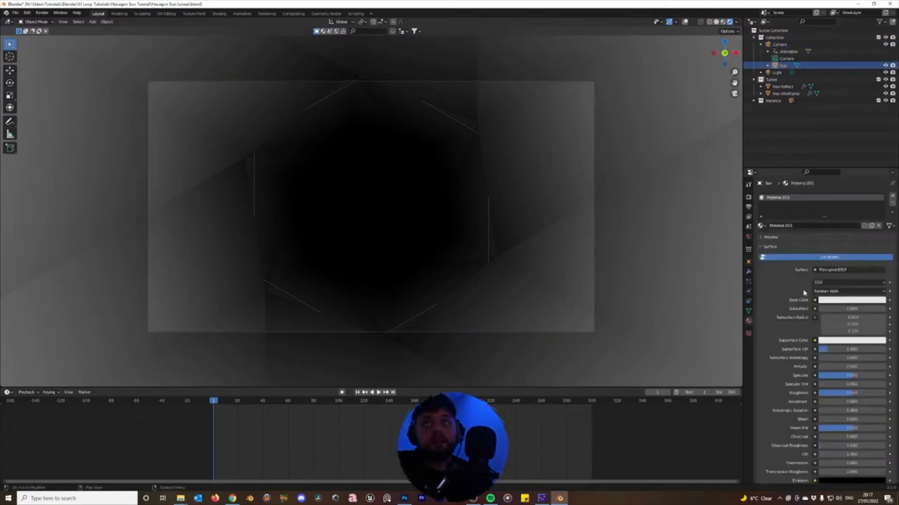
Change the Sun material's surface to Emission with a strength of 100
left_click(848, 271)
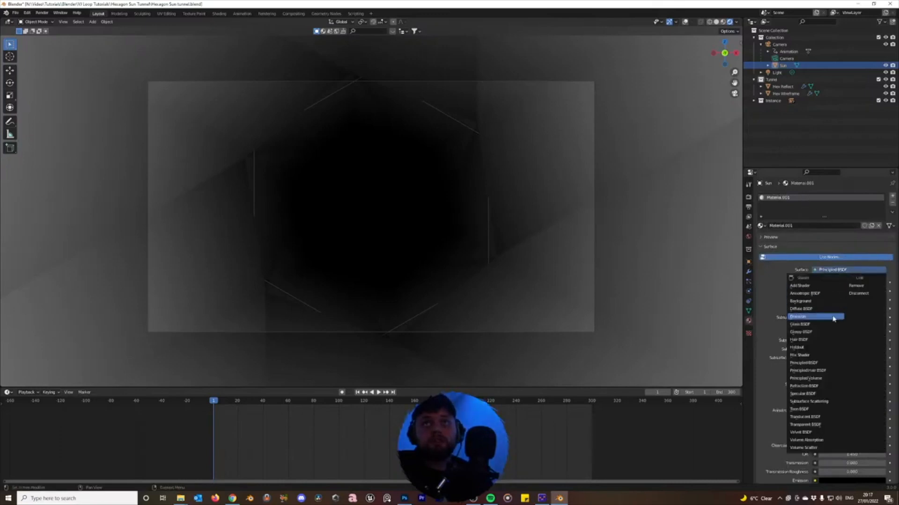
left_click(798, 317)
left_click(849, 291)
type("10")
key("Return")
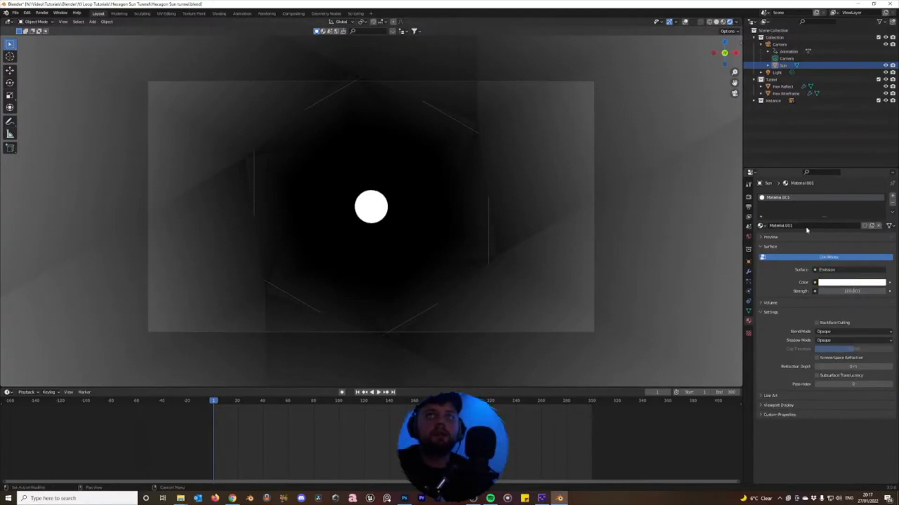
Enable Bloom, Screen Space Reflections and Motion Blur in the Eevee render settings
left_click(749, 198)
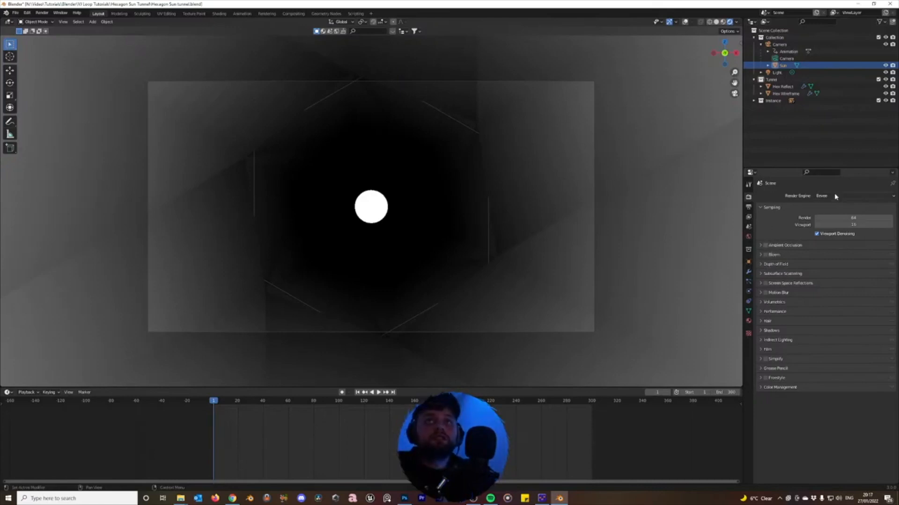
left_click(765, 255)
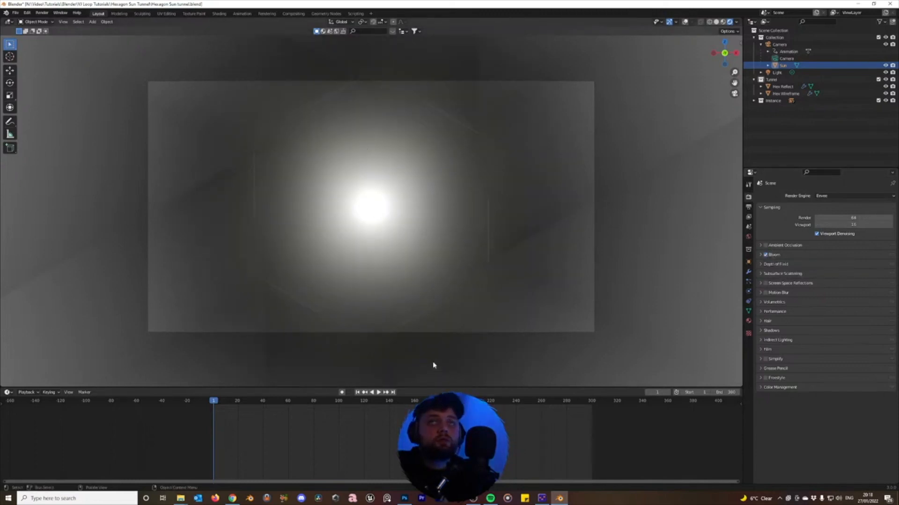
left_click(766, 284)
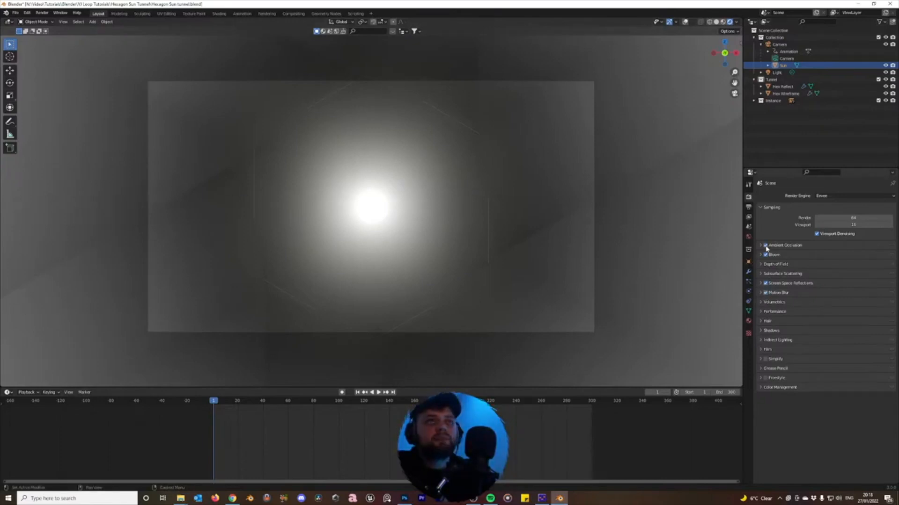
Set the color management look to Very High Contrast
left_click(765, 388)
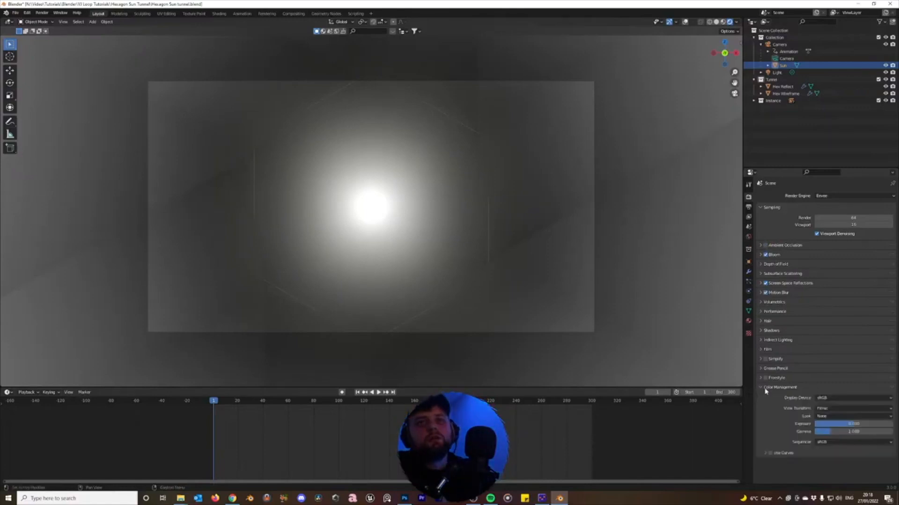
left_click(843, 417)
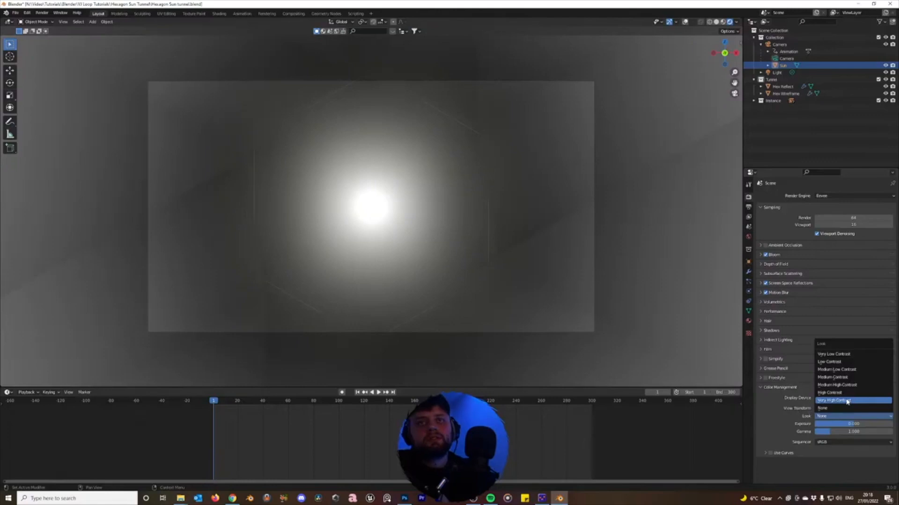
left_click(847, 401)
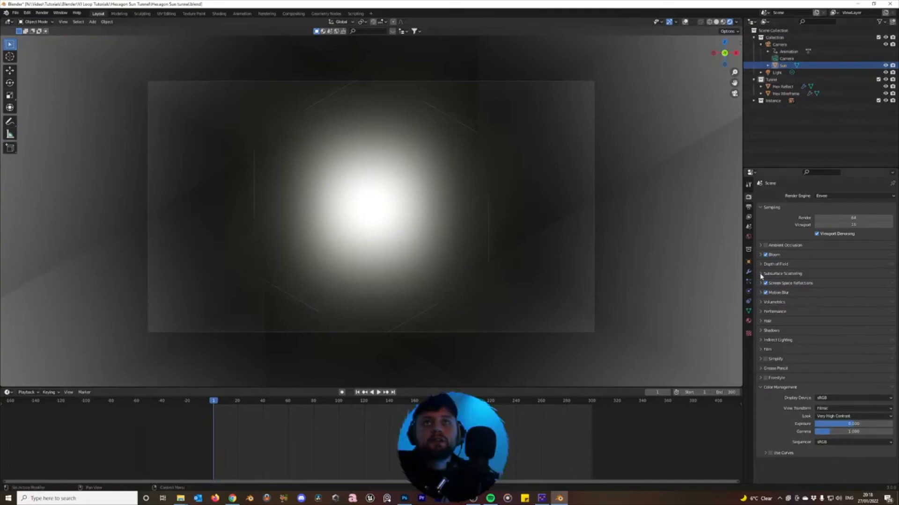
Rename the Sun object's material as Sun and change its emission color to a saturated orange
left_click(749, 321)
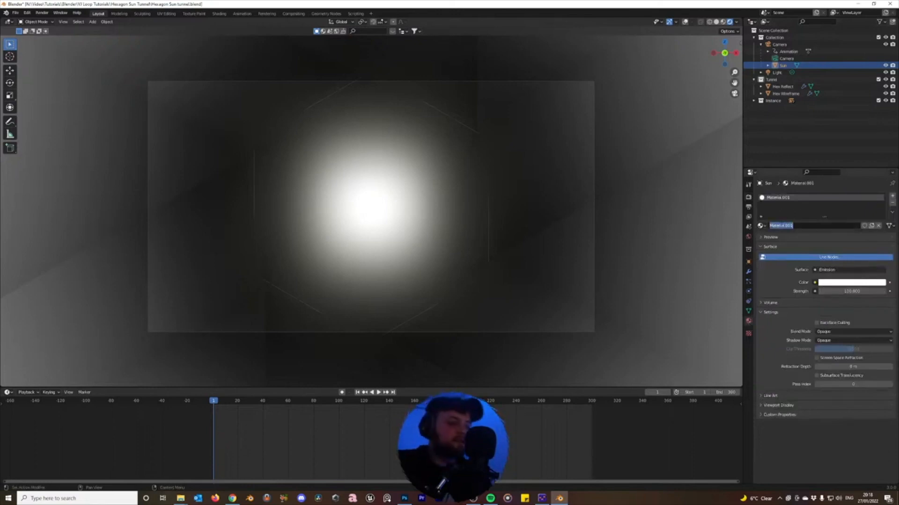
type("Sun")
key("Return")
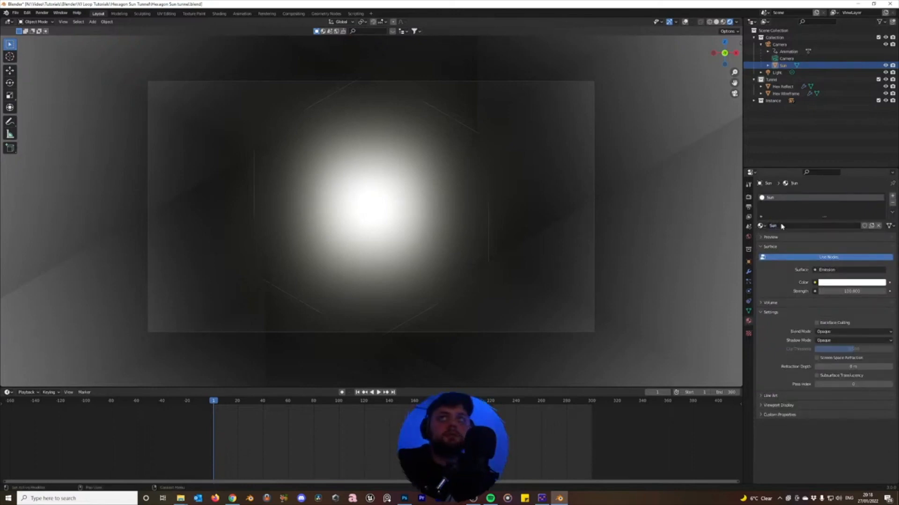
left_click(863, 283)
left_click(849, 229)
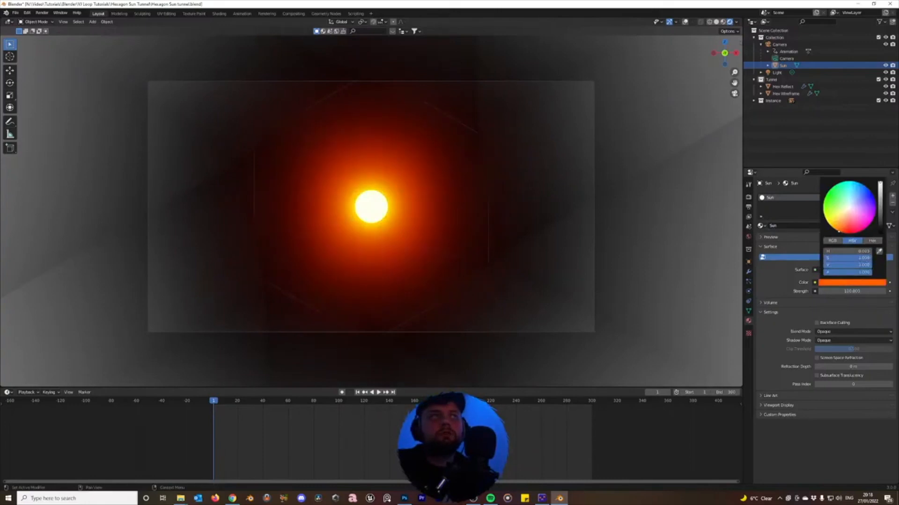
Create a new material for the Hex Reflect object and set its roughness to 0
left_click(796, 87)
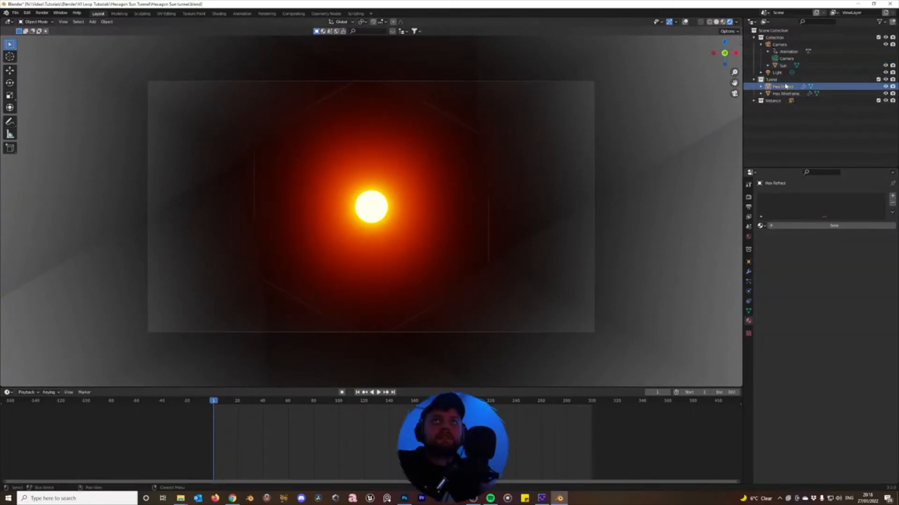
left_click(834, 226)
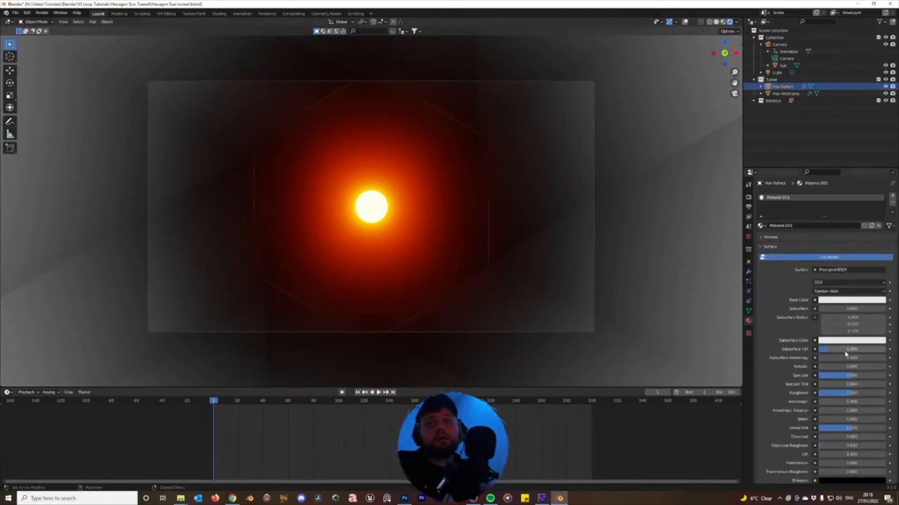
left_click_drag(852, 393, 820, 393)
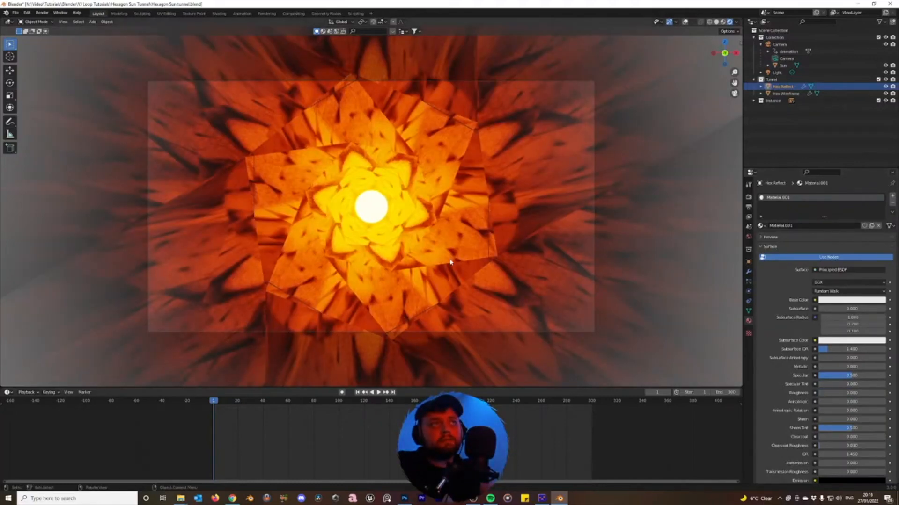
Darken the Hex Reflect material's base color to near-black and set Metallic to 1.000
left_click(856, 300)
left_click_drag(880, 202, 879, 240)
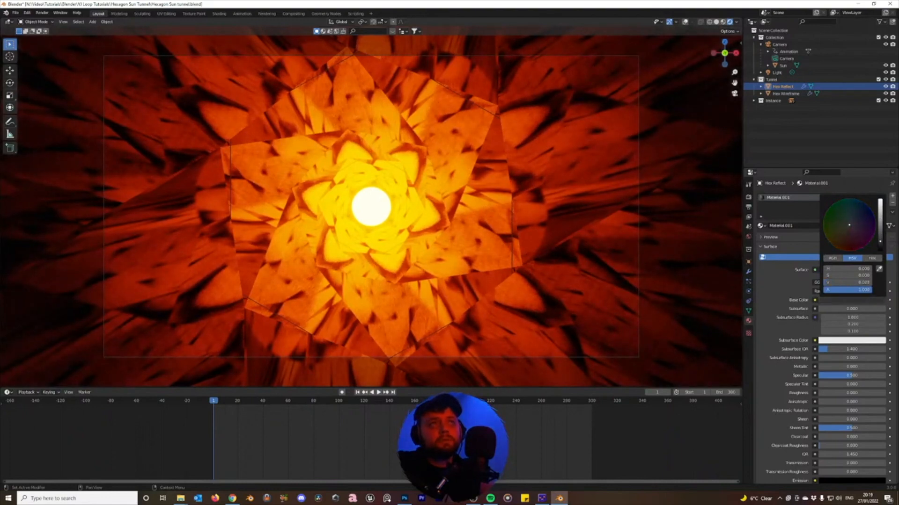
mouse_move(880, 242)
left_mouse_down()
mouse_move(880, 250)
mouse_move(880, 238)
left_mouse_up()
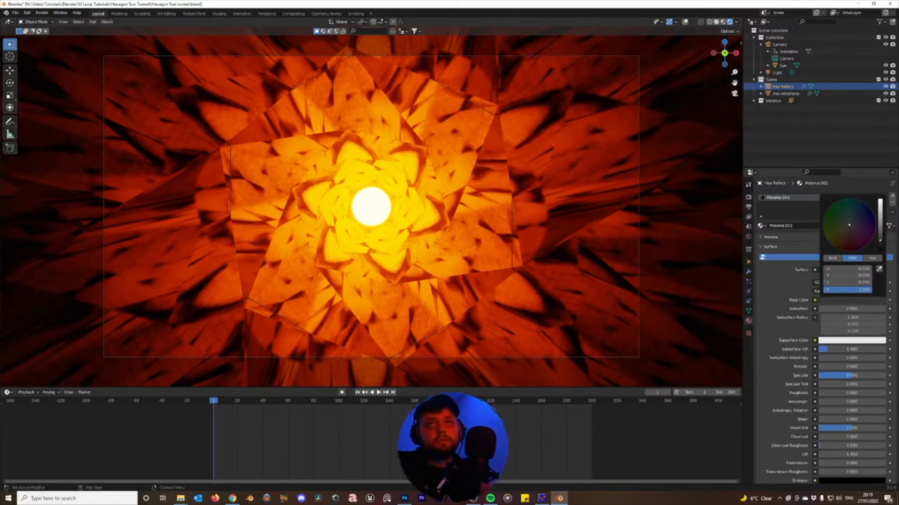
left_click_drag(824, 367, 887, 369)
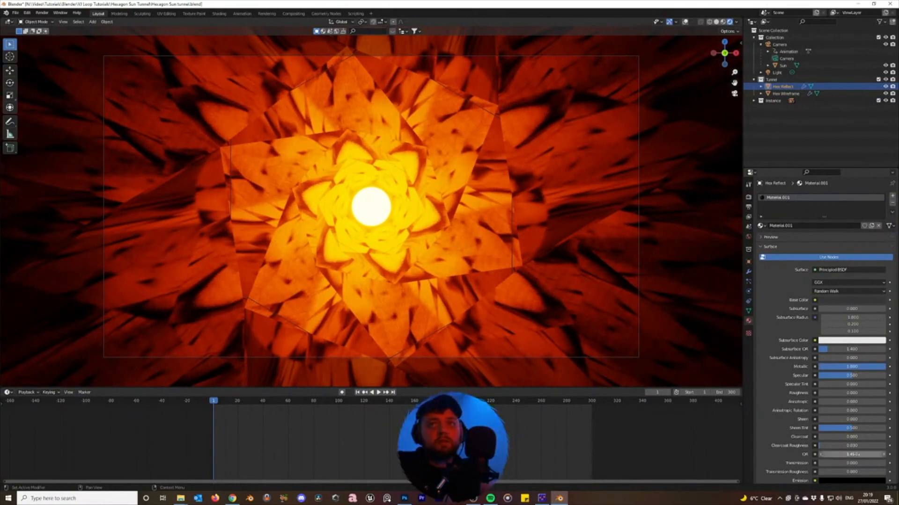
key("space")
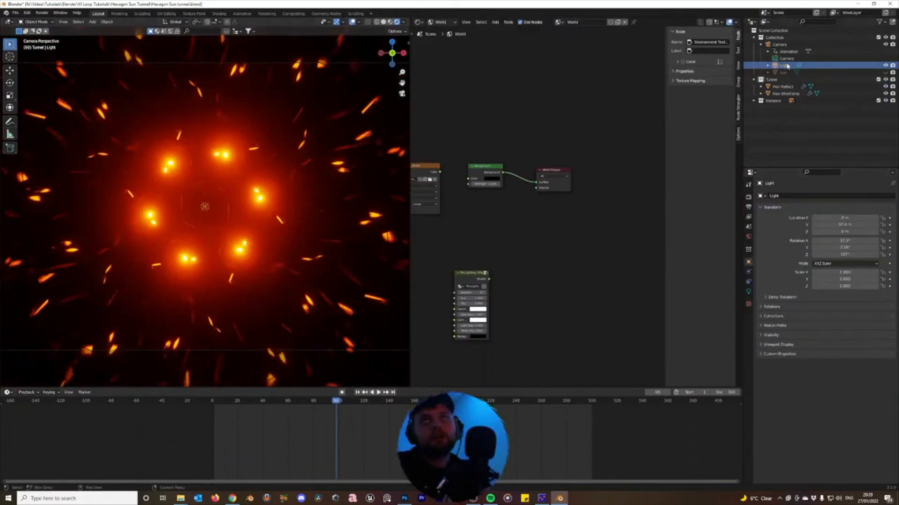
Delete the Light object nested under the Camera
key("x")
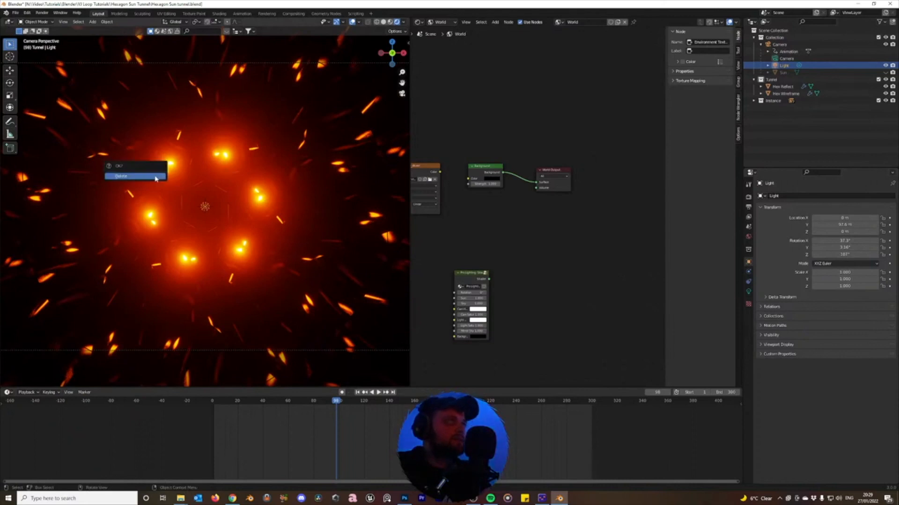
left_click(156, 178)
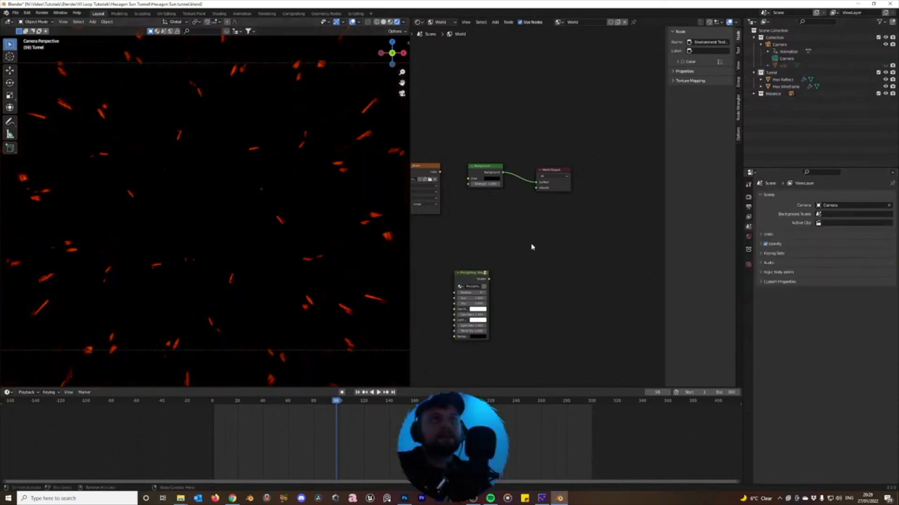
scroll(503, 218, "down", 3)
middle_click_drag(492, 219, 561, 225)
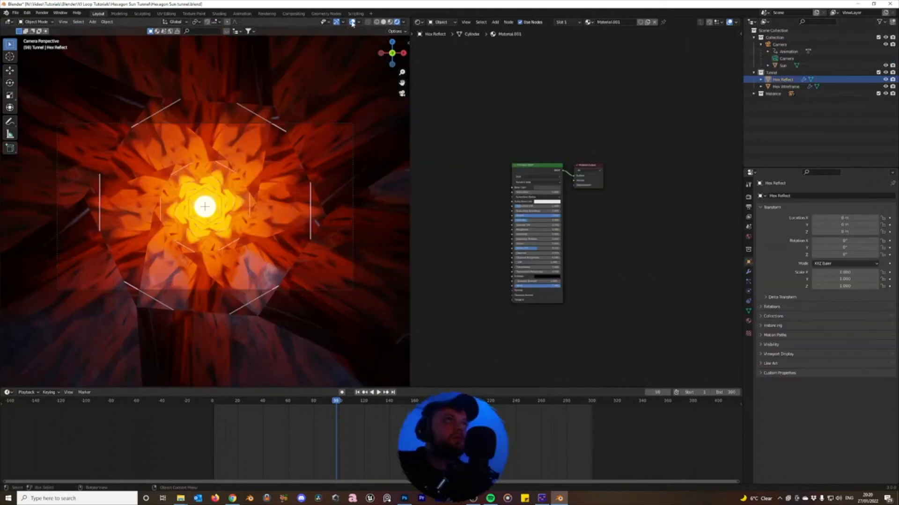
Hide the viewport overlays and play the animation to preview the tunnel
left_click(352, 22)
key("space")
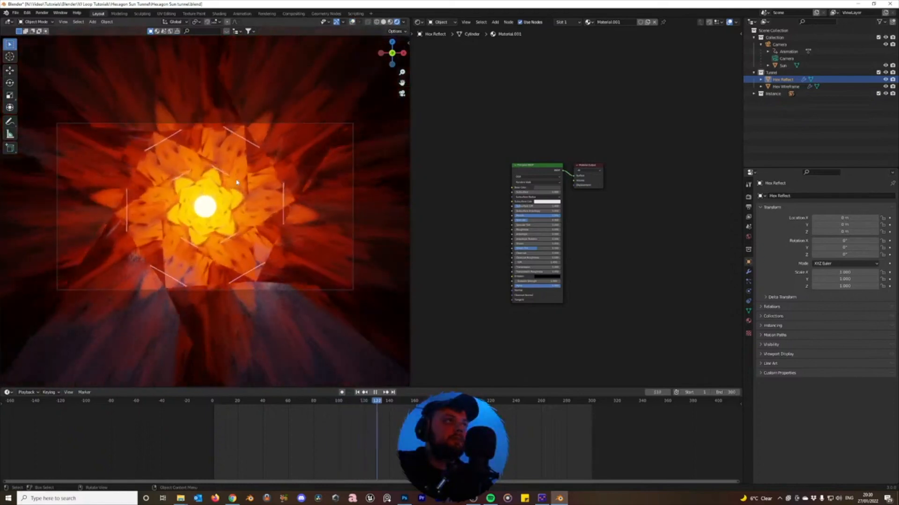
Turn off Even thickness in the Hex Wireframe object's Wireframe modifier
left_click(784, 59)
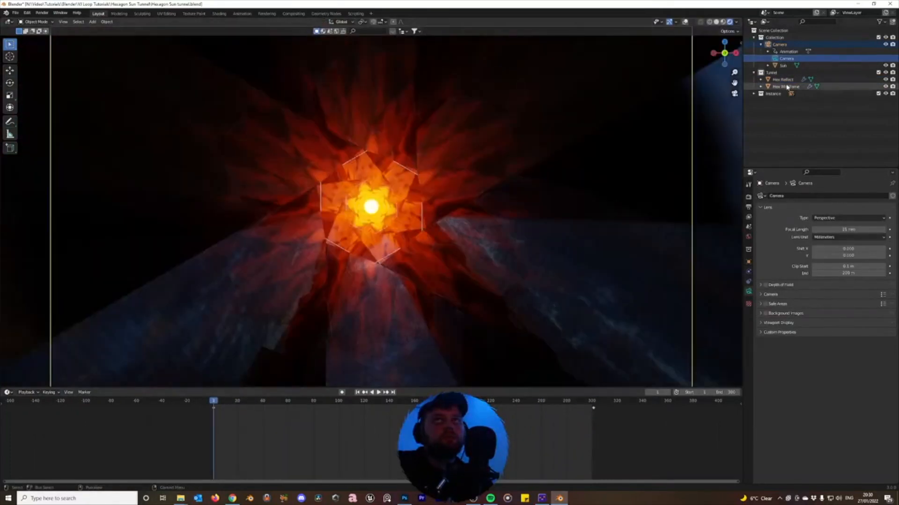
left_click(786, 87)
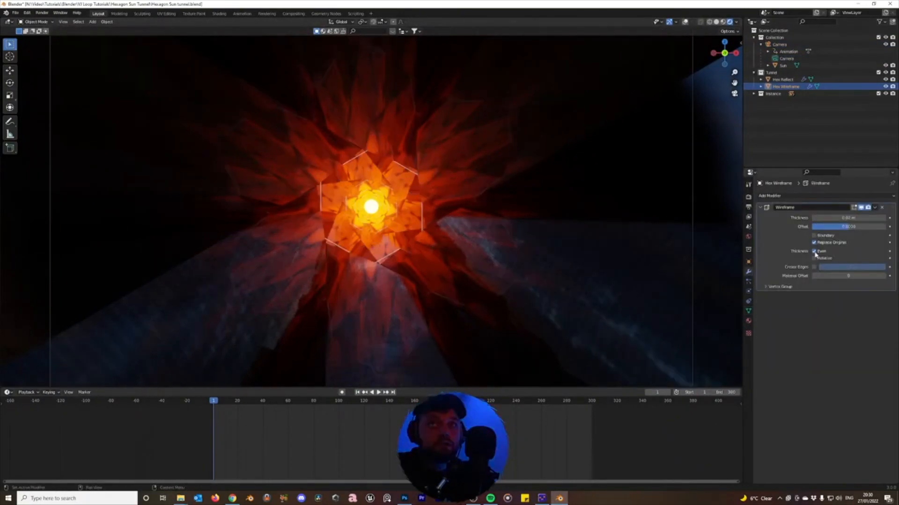
left_click(815, 253)
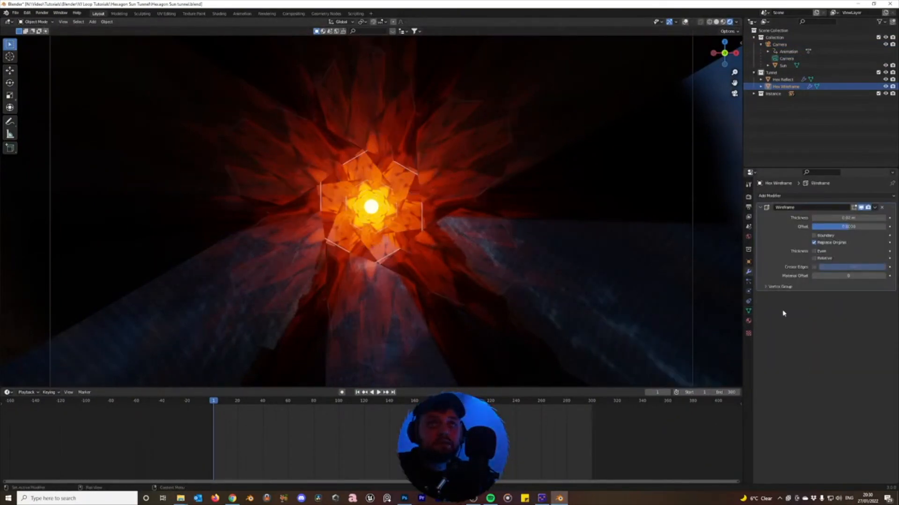
Create a material named Wire for Hex Wireframe and give it an Emission surface with an orange color
left_click(749, 322)
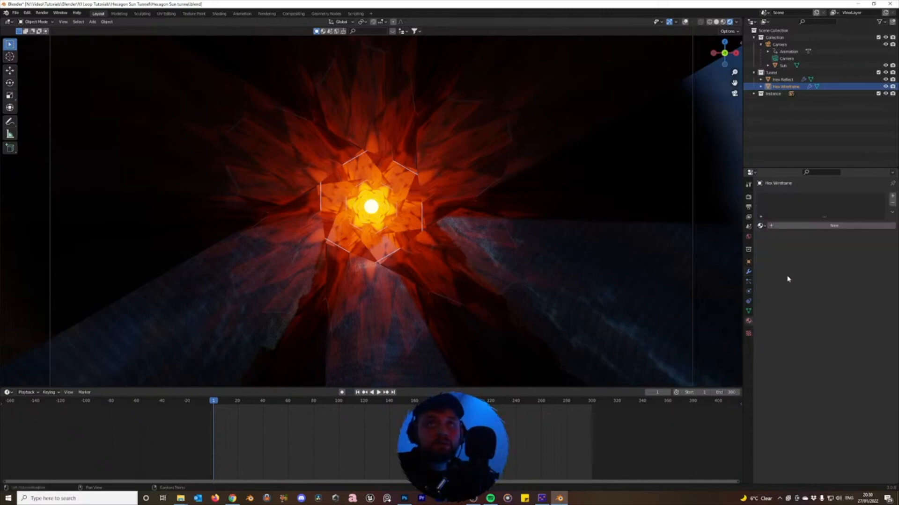
left_click(774, 225)
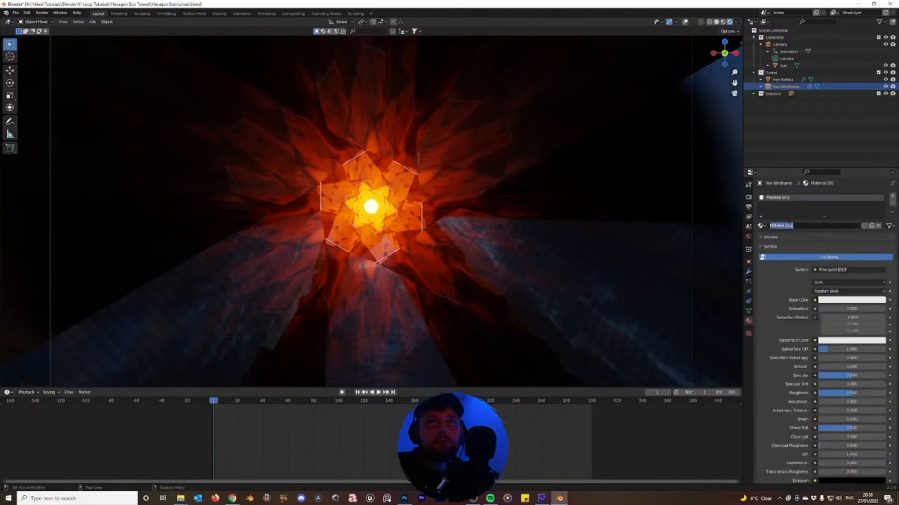
left_click(830, 270)
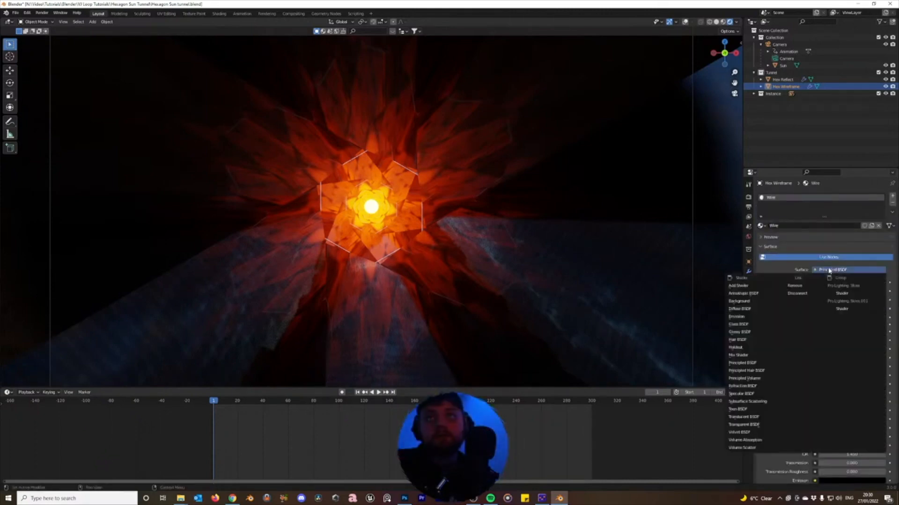
left_click(736, 317)
left_click(851, 283)
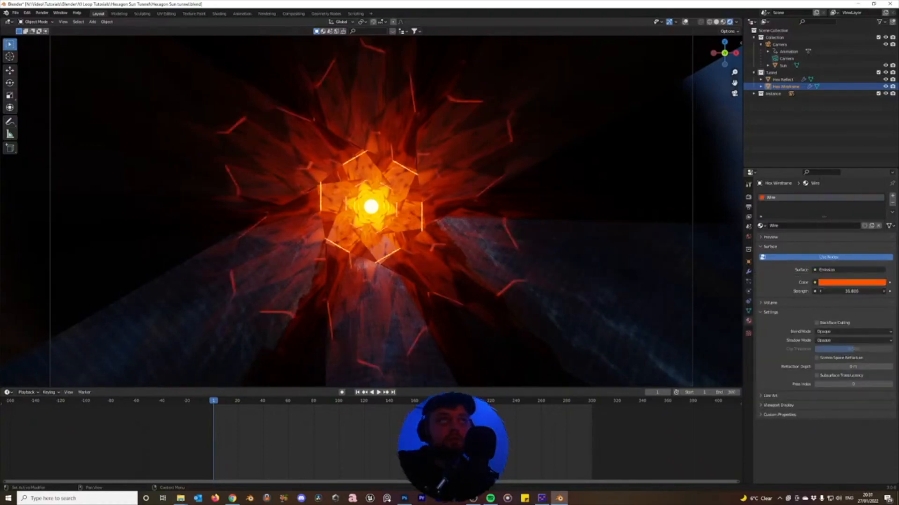
Set the Wire material's emission strength to 50
left_click(852, 291)
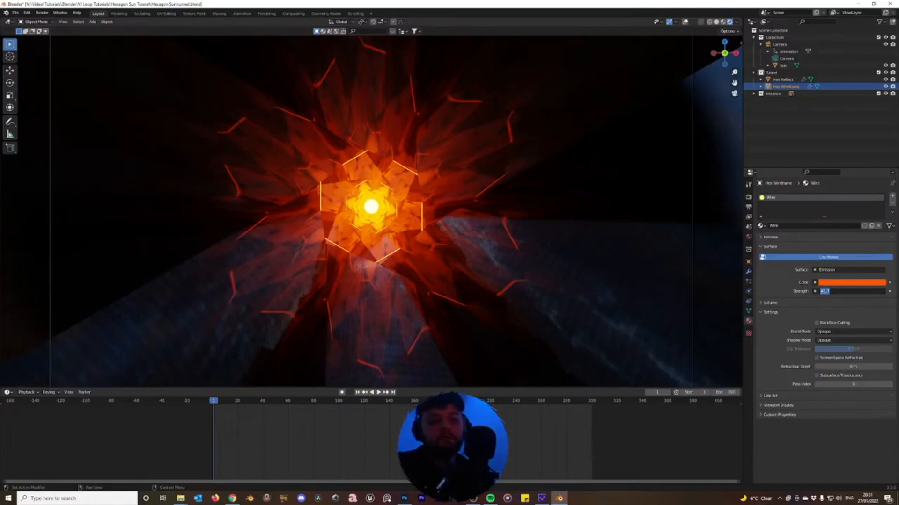
type("50")
key("Return")
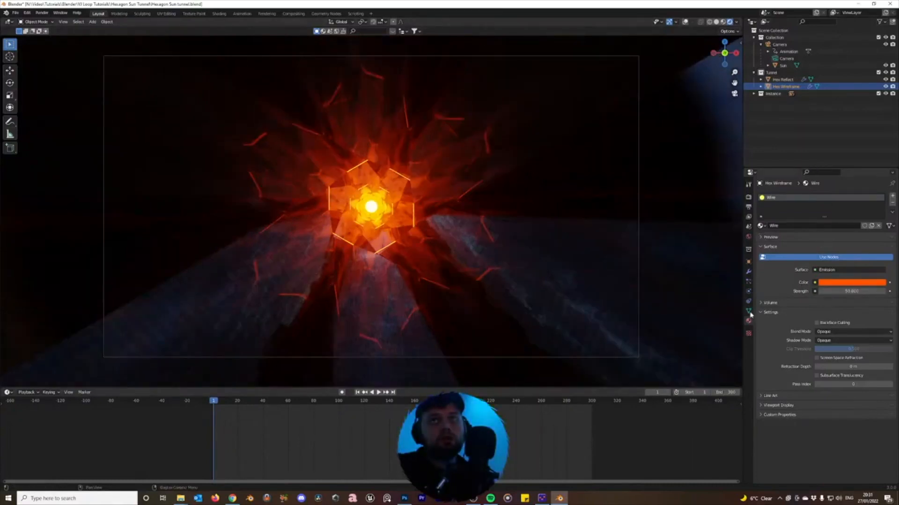
Add a Simple Deform modifier in Twist mode to Hex Wireframe, above its Wireframe modifier, and preview the animation
left_click(749, 272)
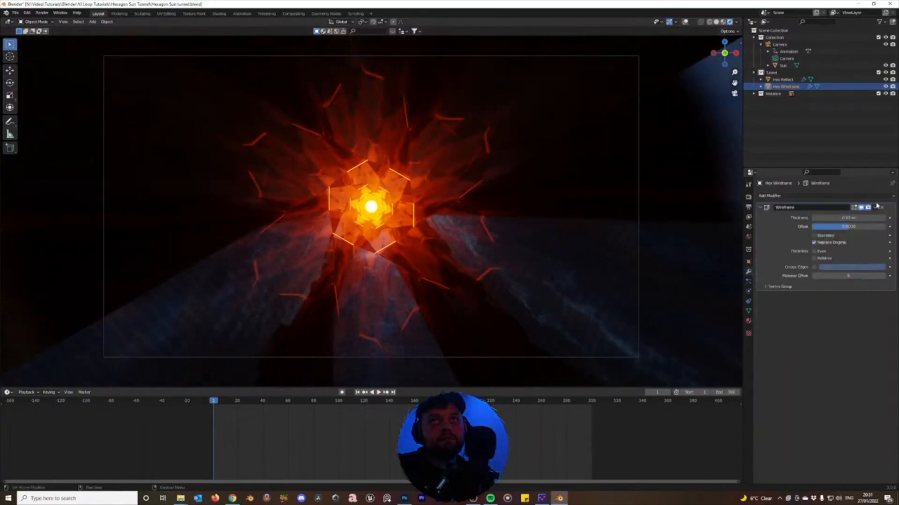
left_click(838, 198)
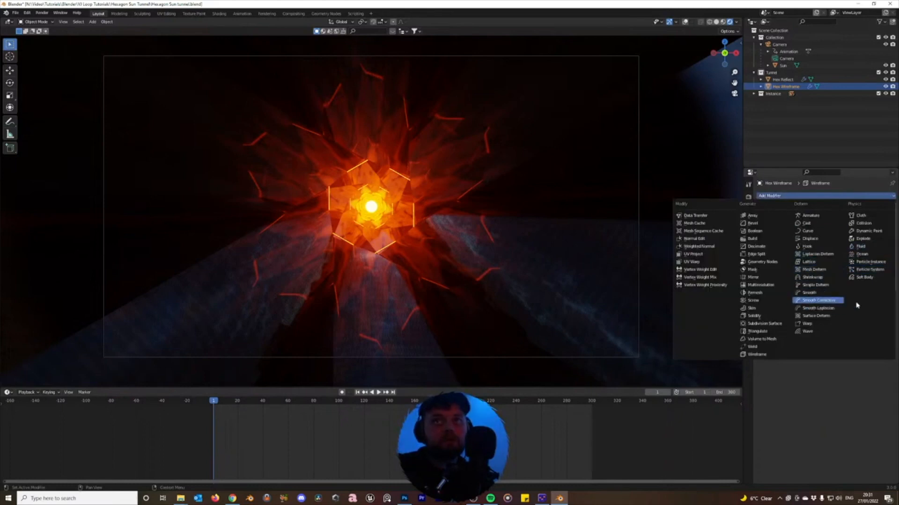
left_click(837, 302)
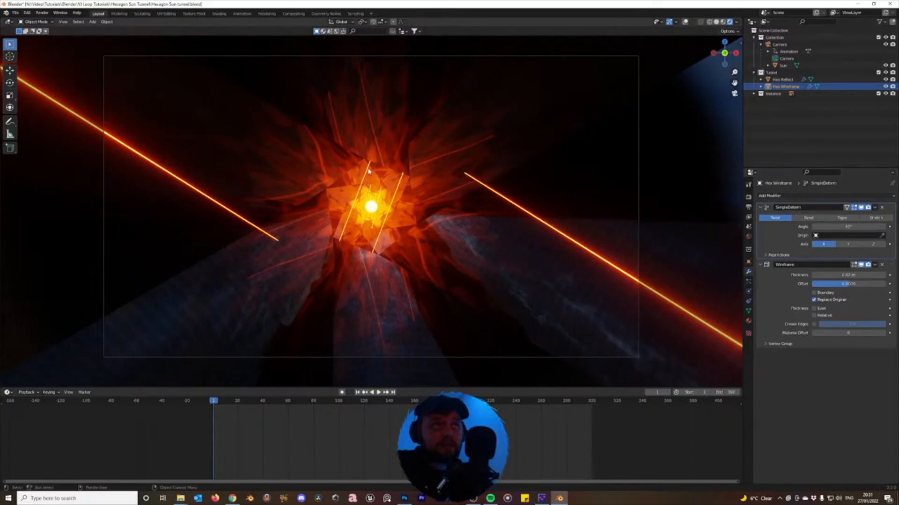
key("space")
Set Hex Wireframe's twist axis to Z and try different twist angles while previewing the animation
mouse_move(845, 227)
left_mouse_down()
mouse_move(883, 226)
mouse_move(849, 232)
left_mouse_up()
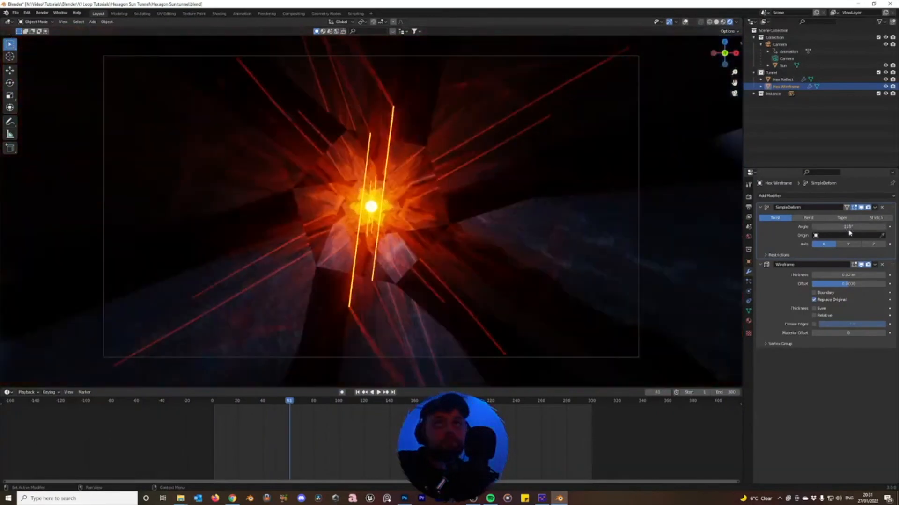
left_click(849, 245)
mouse_move(849, 227)
left_mouse_down()
mouse_move(860, 227)
mouse_move(802, 227)
mouse_move(891, 227)
mouse_move(829, 227)
mouse_move(848, 227)
left_mouse_up()
key("space")
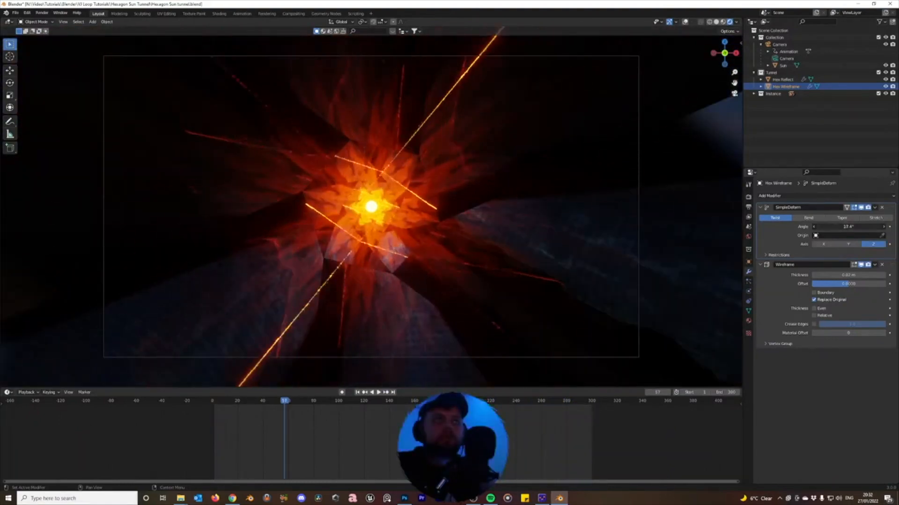
left_click_drag(848, 227, 883, 227)
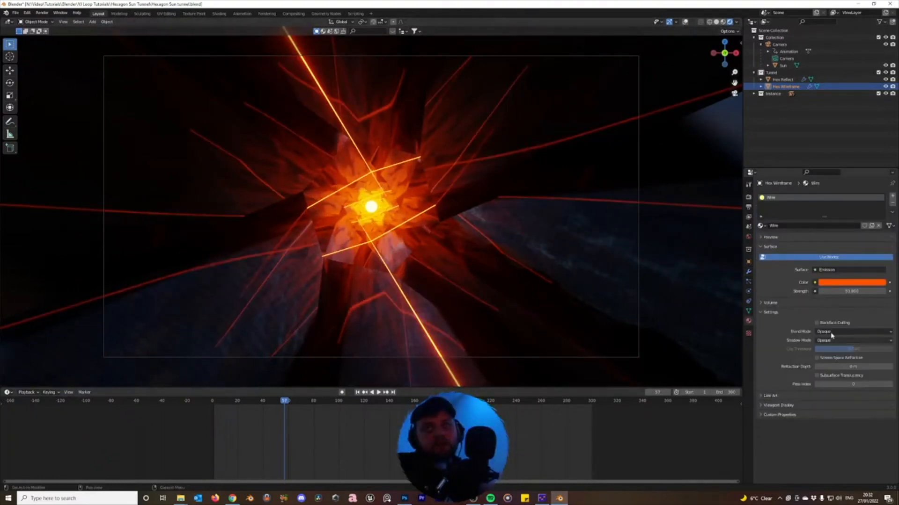
Shift the Wire material's emission color to a slightly redder orange
left_click(845, 283)
left_click_drag(863, 193, 841, 232)
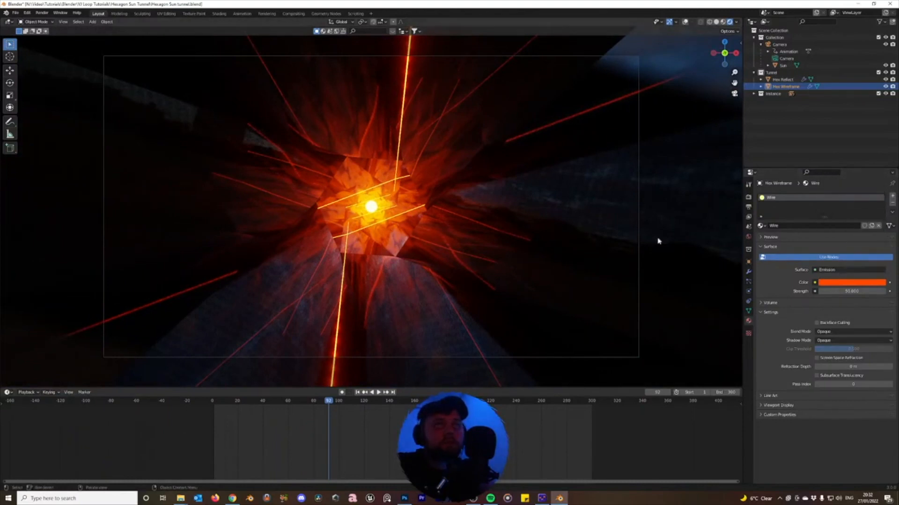
Set the twist angle of Hex Wireframe's Simple Deform modifier to 0°
left_click(749, 272)
left_click(821, 226)
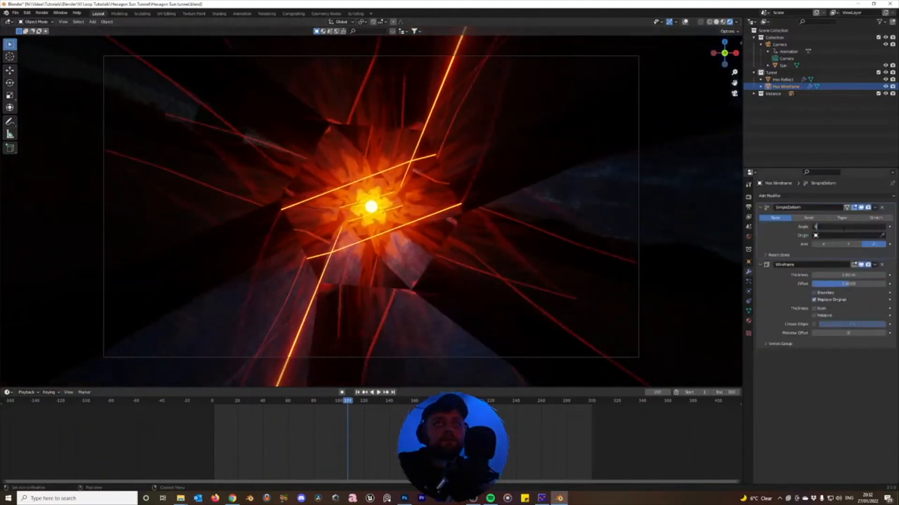
key("Return")
Select the Hex Reflect object and check the twist angle of its Simple Deform modifier
left_click(783, 79)
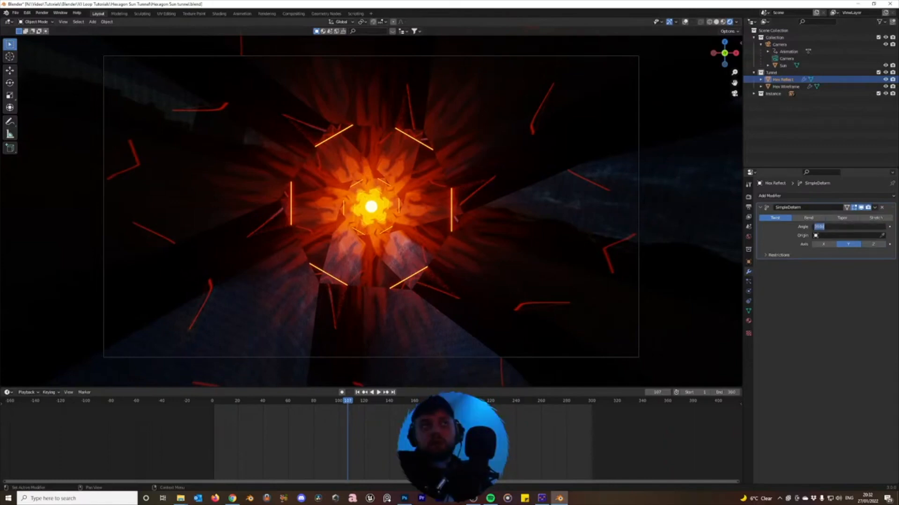
left_click(776, 233)
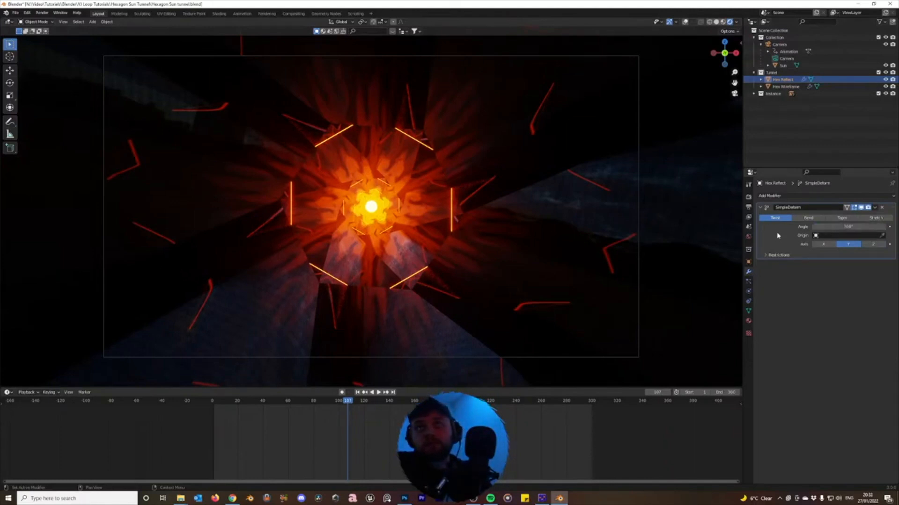
left_click(792, 195)
left_click(809, 239)
left_click(882, 265)
Add a second Simple Deform modifier to Hex Reflect, twisting around the Y axis, and adjust it to a negative angle
left_click(824, 197)
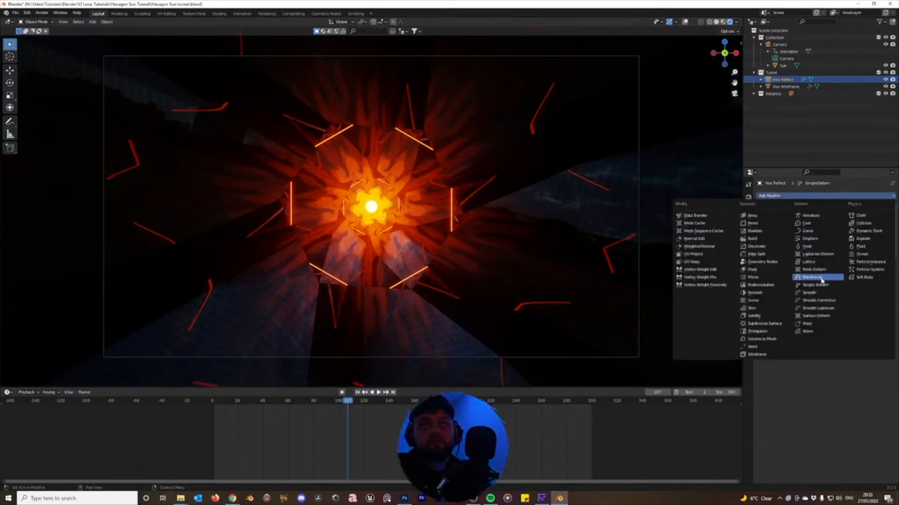
left_click(814, 284)
left_click(847, 302)
left_click_drag(823, 283, 880, 283)
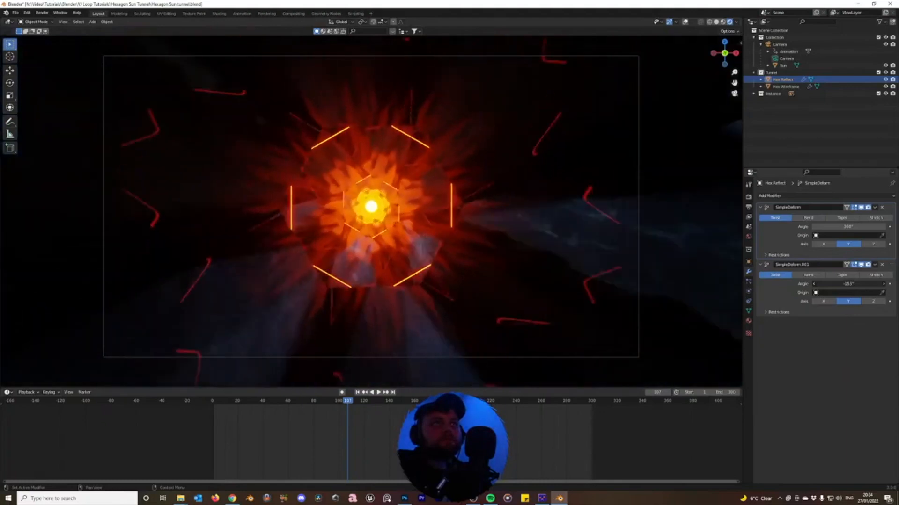
Set the angle of Hex Reflect's second Simple Deform modifier to 360° and keyframe it at frames 1 and 301
key("Escape")
left_click(781, 299)
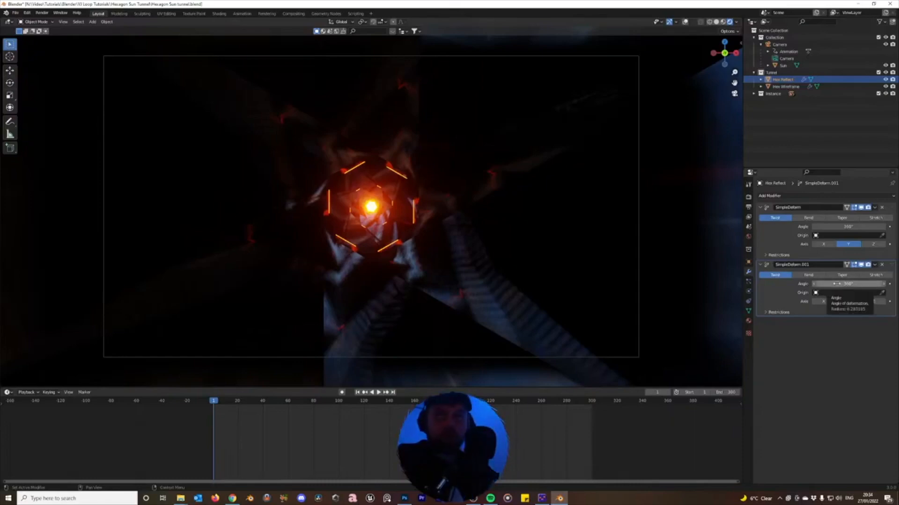
key("i")
key("shift+Right")
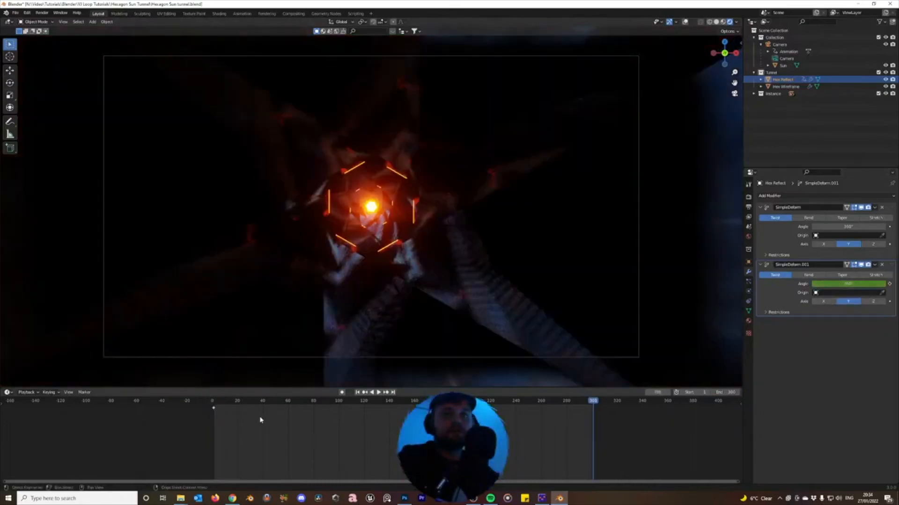
left_click(889, 284)
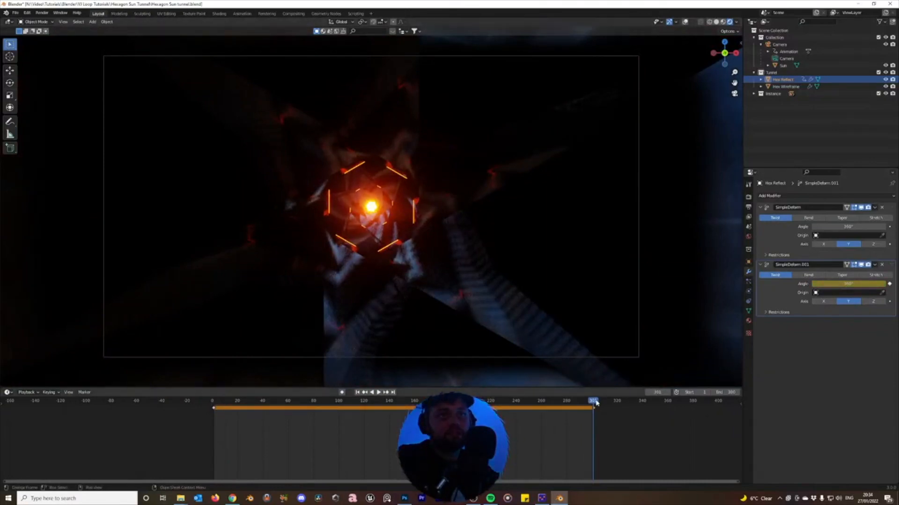
Keyframe the second Simple Deform modifier's angle at 0° on frame 151 and play back the twist animation
left_click(402, 403)
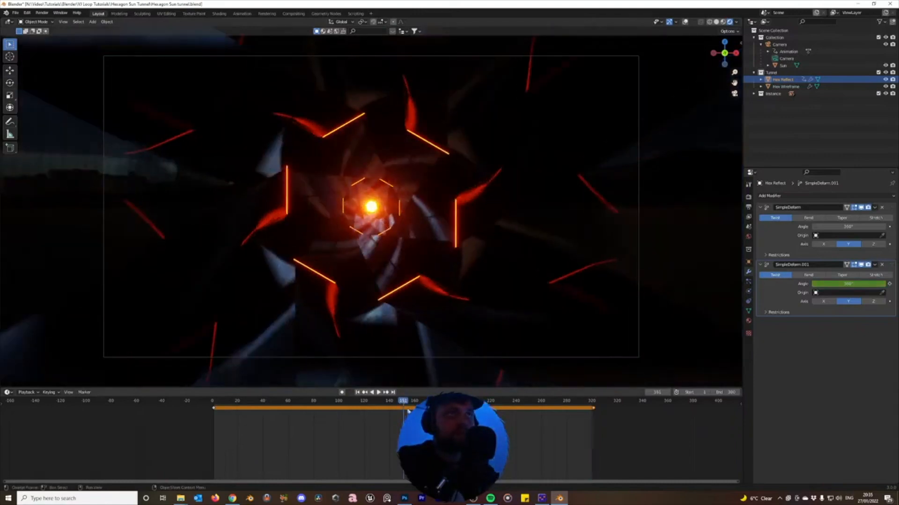
left_click_drag(848, 284, 807, 284)
left_click(858, 284)
type("360")
key("Return")
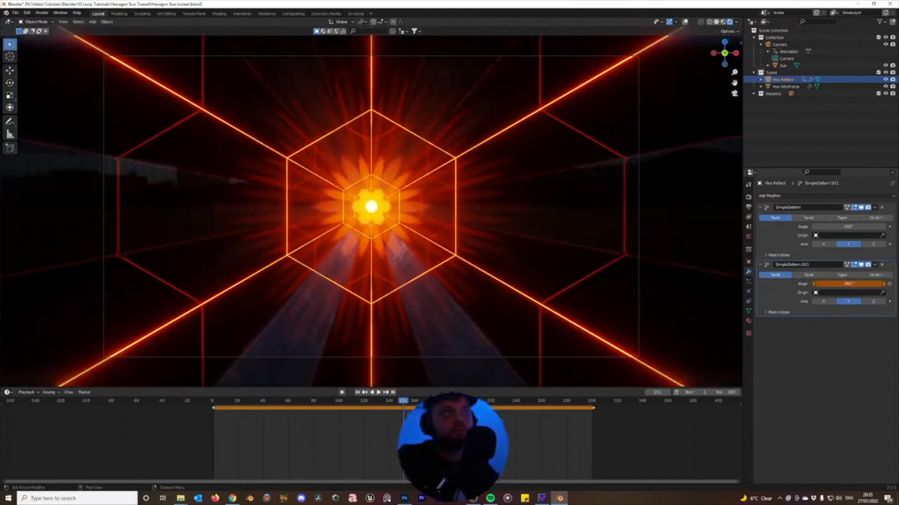
key("ctrl+z")
key("ctrl+shift+z")
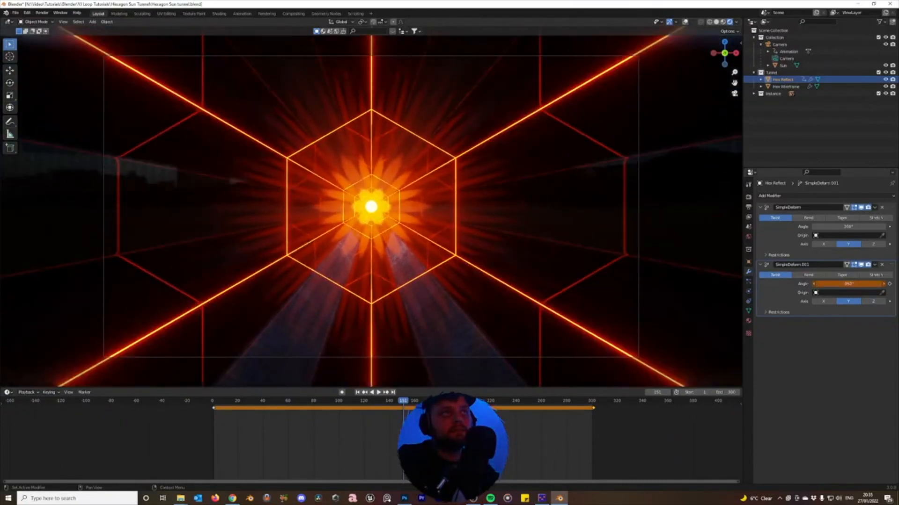
key("ctrl+z")
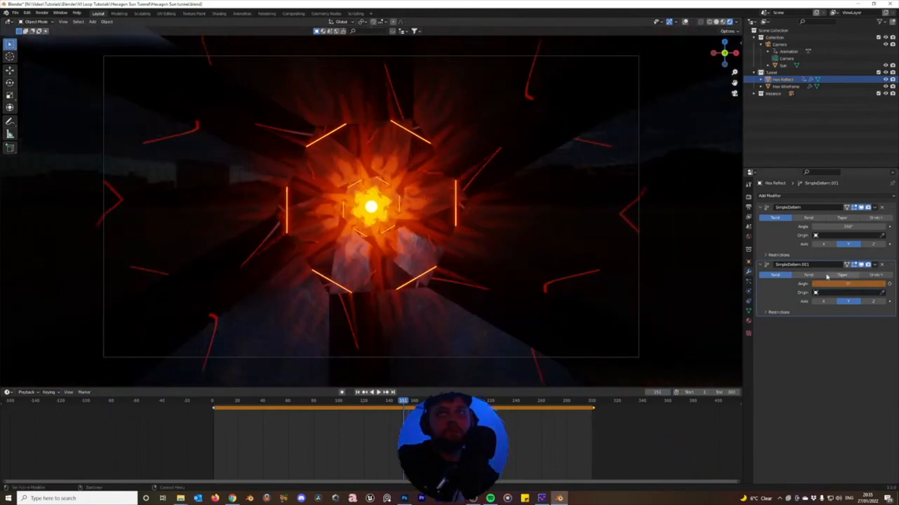
left_click(889, 283)
key("space")
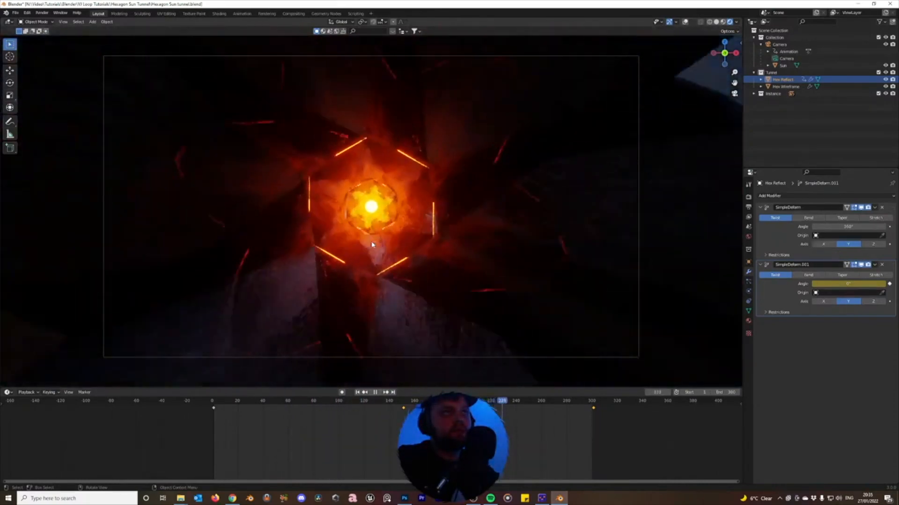
key("space")
Leave the camera view for an outside view of the tunnel in Solid shading with viewport overlays enabled
middle_click_drag(370, 169, 376, 218)
scroll(329, 222, "up", 5)
scroll(329, 221, "down", 5)
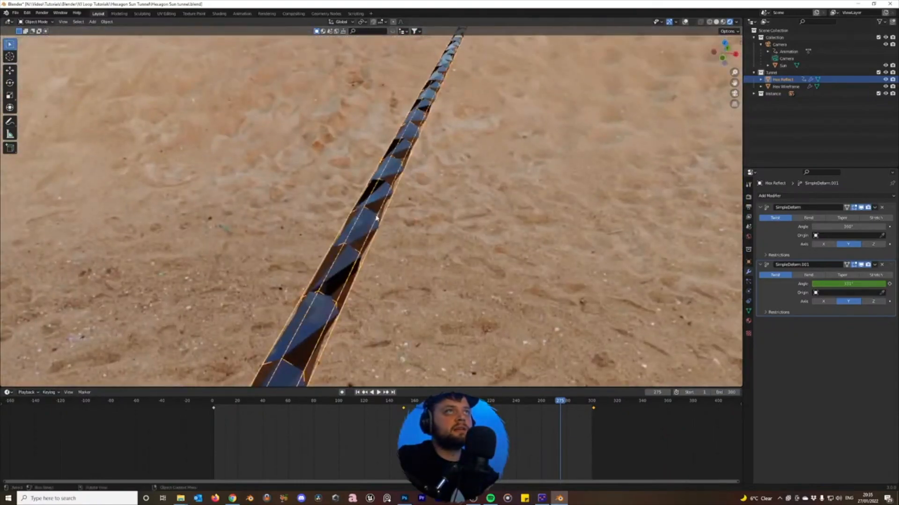
key("KP_0")
scroll(414, 181, "down", 3)
mouse_move(425, 163)
middle_mouse_down()
mouse_move(412, 155)
mouse_move(341, 171)
middle_mouse_up()
key("z")
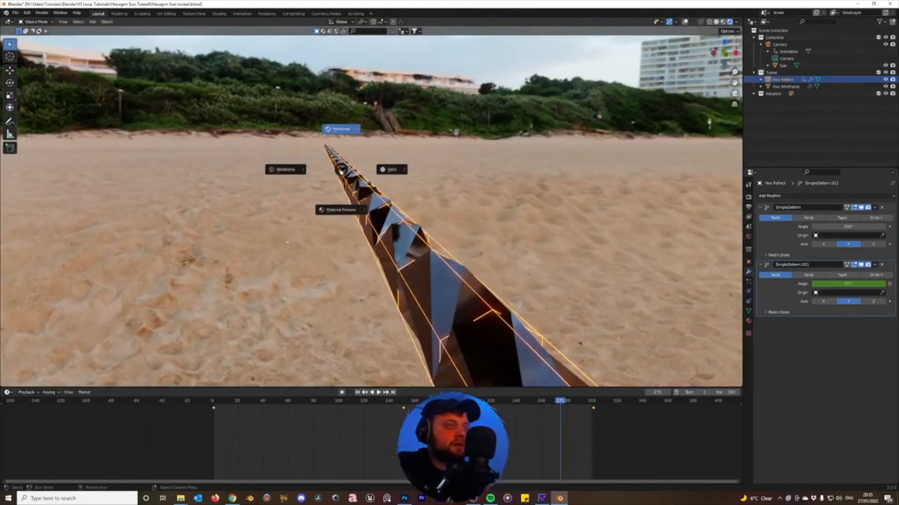
left_click(392, 170)
left_click(685, 21)
middle_click_drag(484, 225, 296, 229)
scroll(296, 229, "down", 3)
scroll(284, 232, "down", 3)
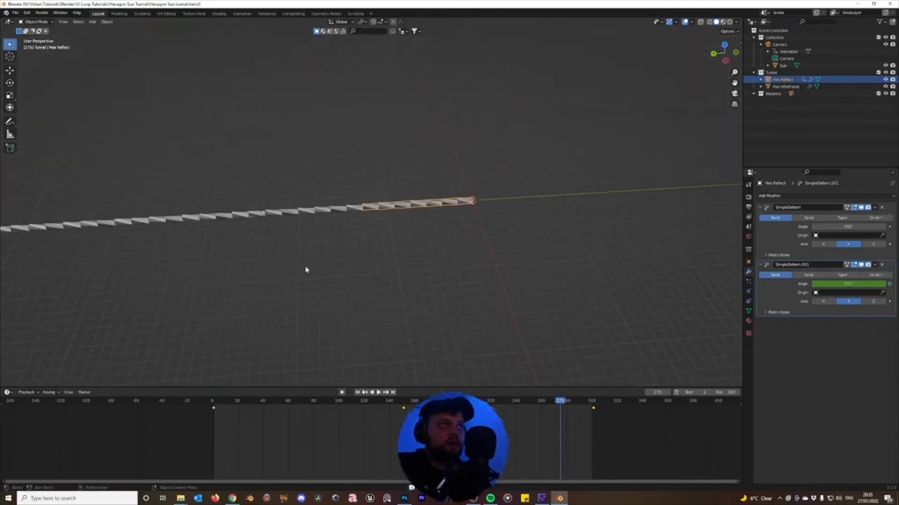
Delete all seven Tunnel instances from the Instance collection
left_click(754, 94)
left_click(779, 101)
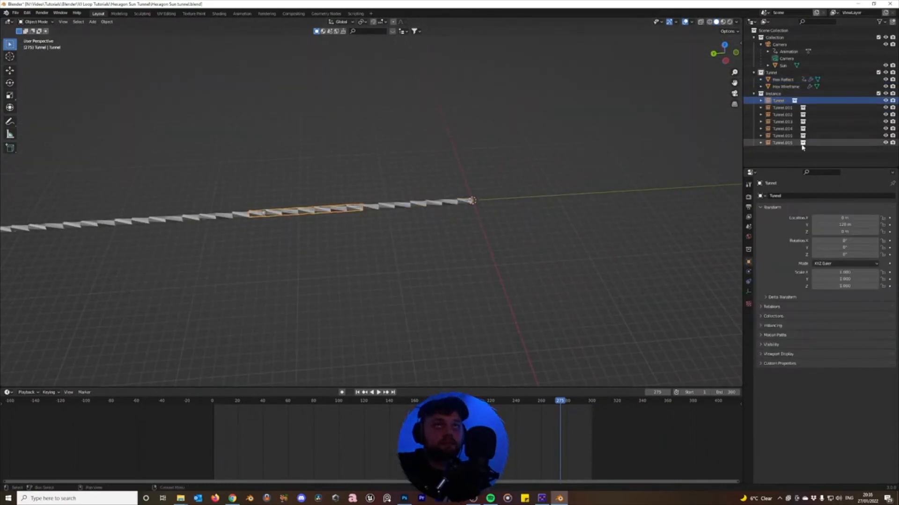
scroll(488, 203, "down", 4)
scroll(589, 166, "up", 4)
left_click(773, 94)
left_click(770, 102)
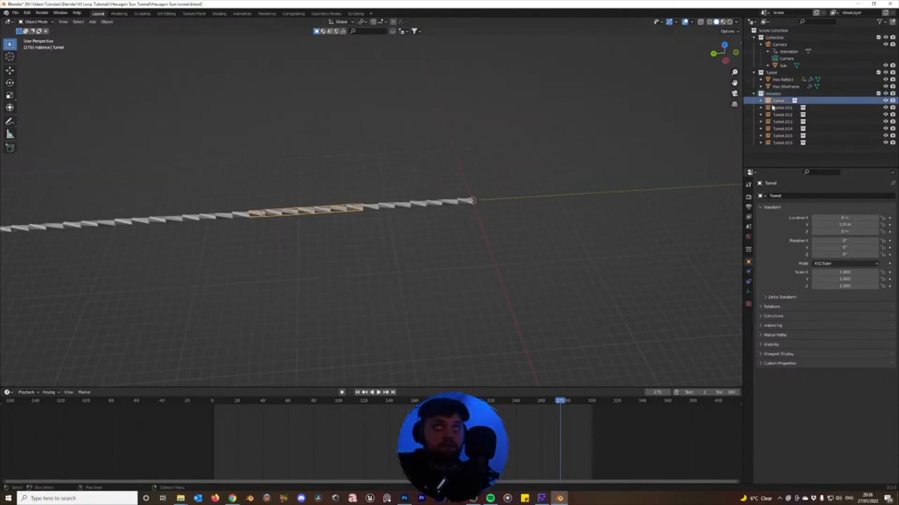
left_click(777, 142, "shift")
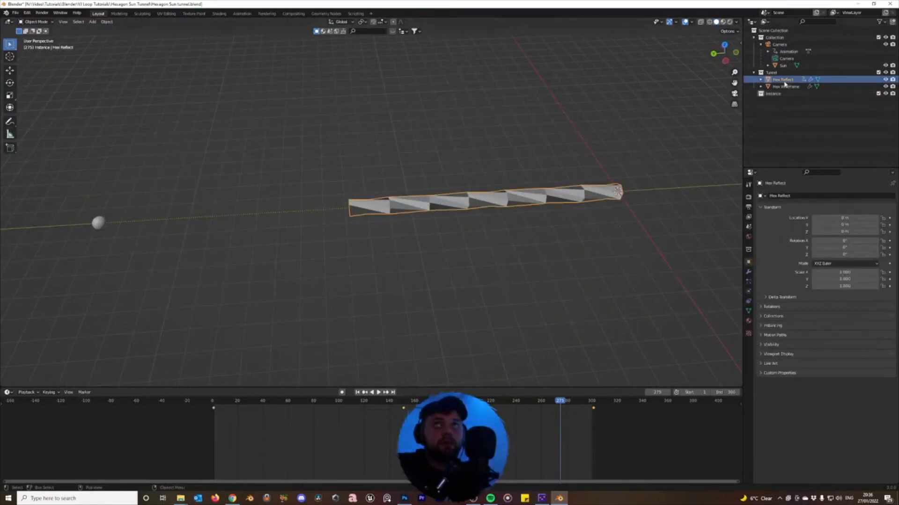
Try a Mirror modifier on Hex Reflect across the Y axis
left_click(748, 272)
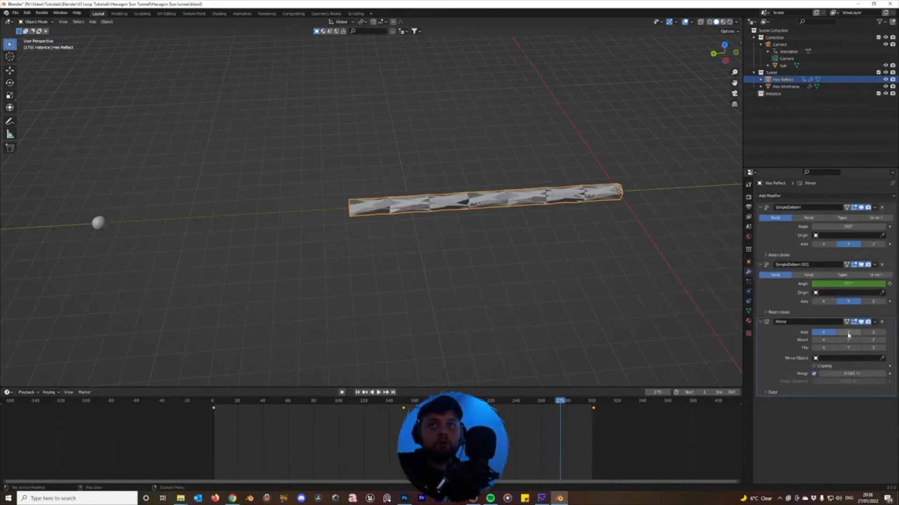
left_click(848, 336)
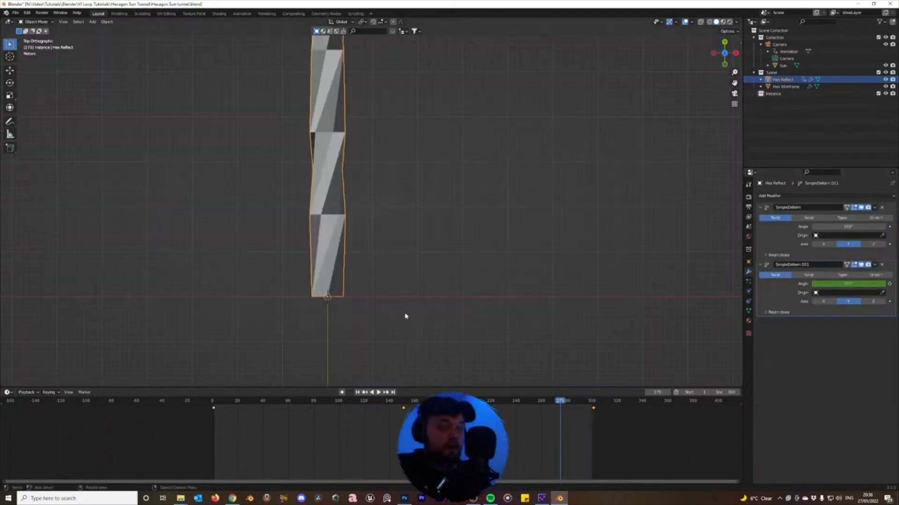
Examine the twisted Hex Reflect tunnel and its end at the origin from above, at an angle and in Edit Mode
scroll(339, 294, "down", 2)
scroll(334, 273, "up", 3)
middle_click_drag(320, 314, 416, 301, "shift")
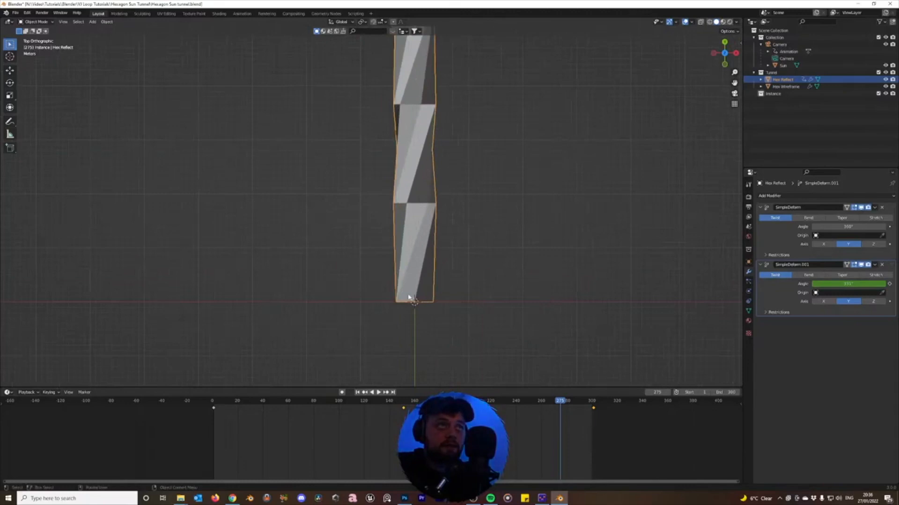
scroll(412, 293, "down", 1)
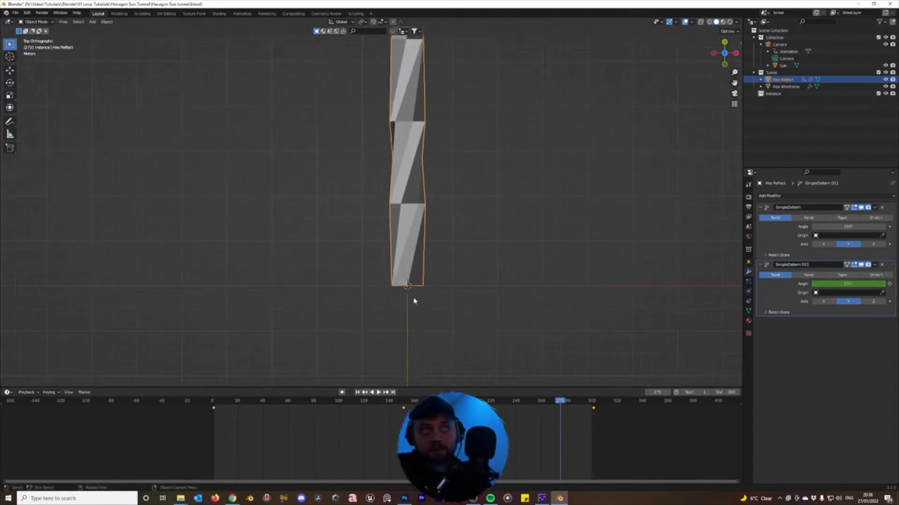
scroll(390, 248, "down", 3)
scroll(391, 248, "up", 2)
middle_click_drag(239, 174, 349, 134)
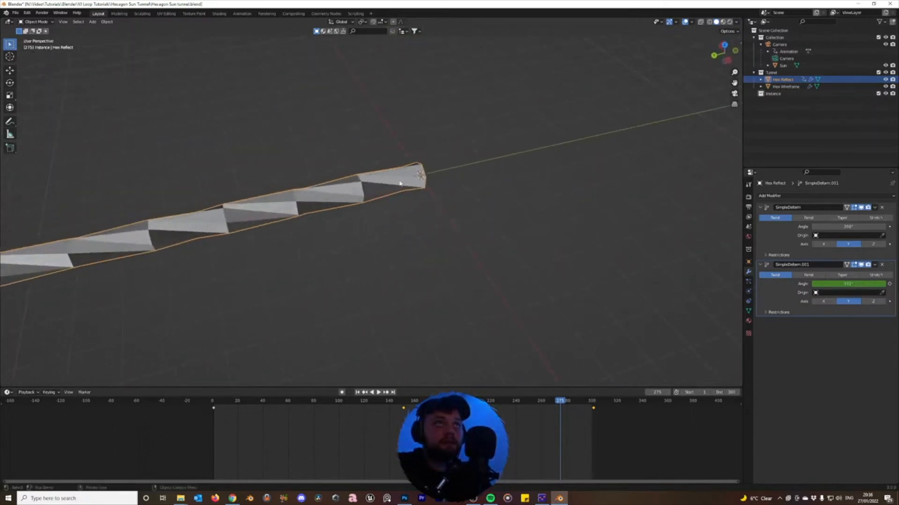
scroll(410, 175, "up", 1)
middle_click_drag(453, 196, 413, 223)
left_click(770, 197)
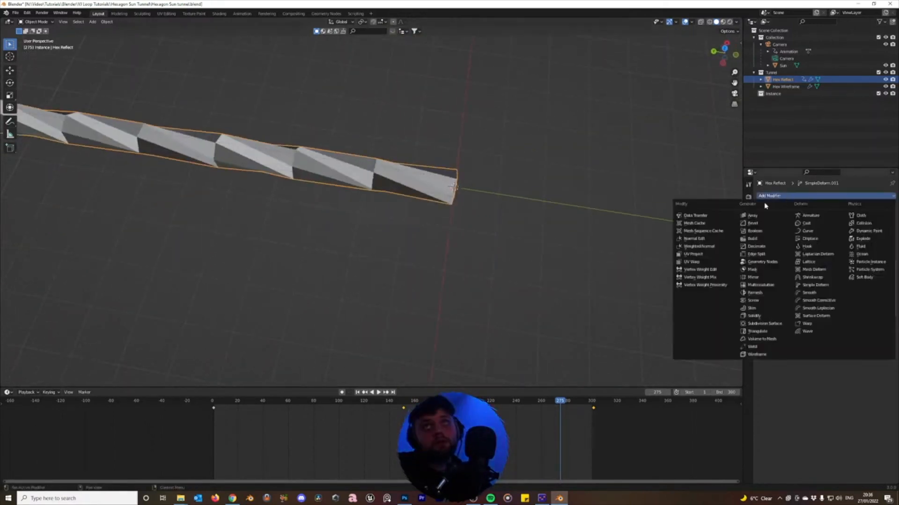
key("Tab")
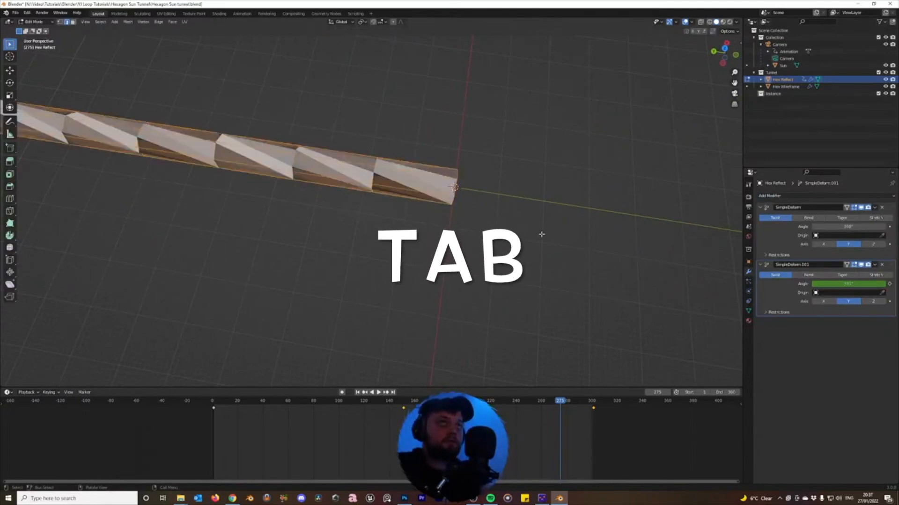
middle_click_drag(510, 211, 468, 178)
key("Tab")
key("KP_7")
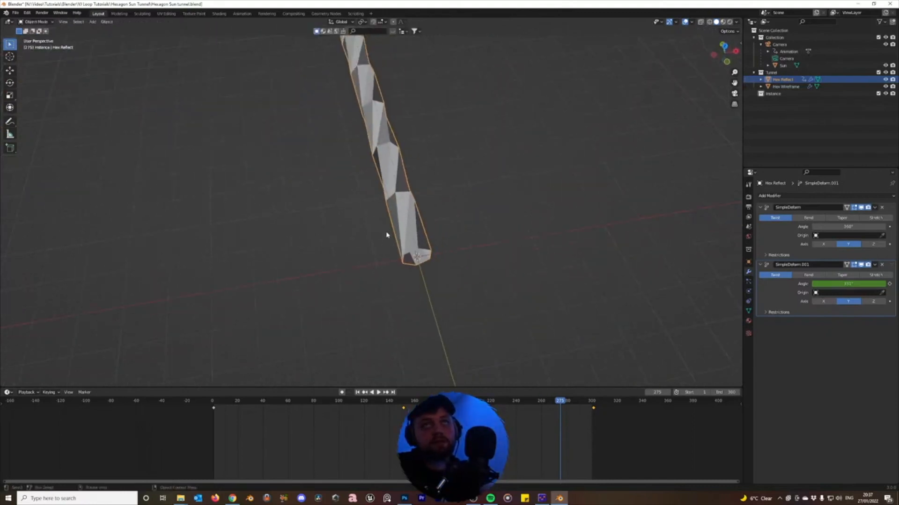
Add a Mirror modifier to Hex Reflect with both the X and Y axes enabled
left_click(785, 197)
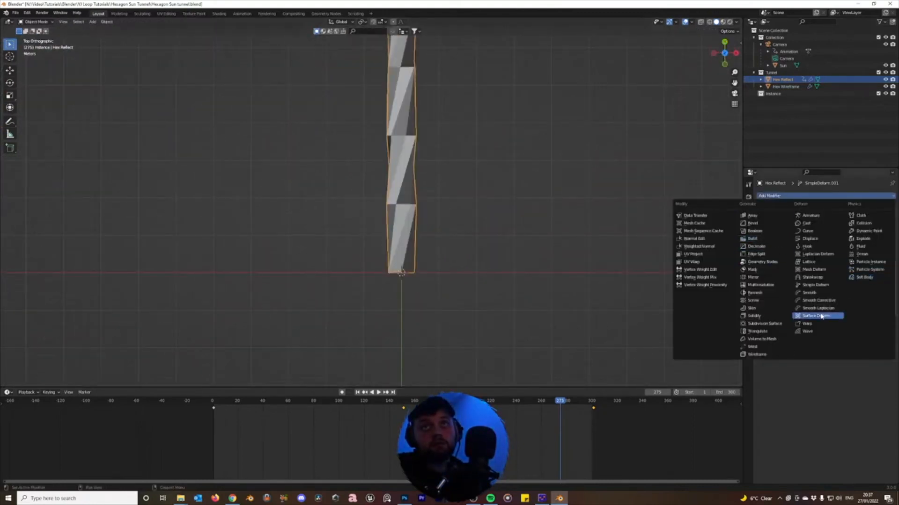
left_click(753, 277)
left_click(856, 333)
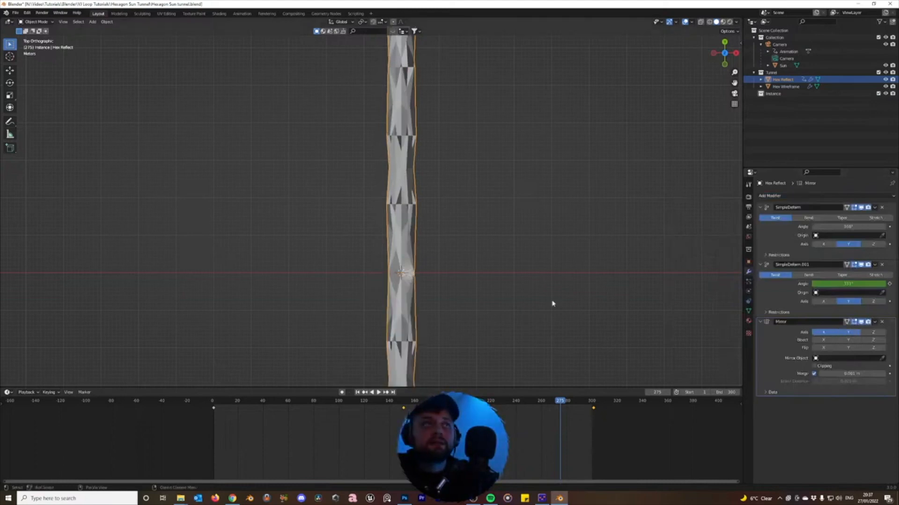
middle_click_drag(393, 274, 449, 254)
key("KP_7")
scroll(428, 275, "down", 2)
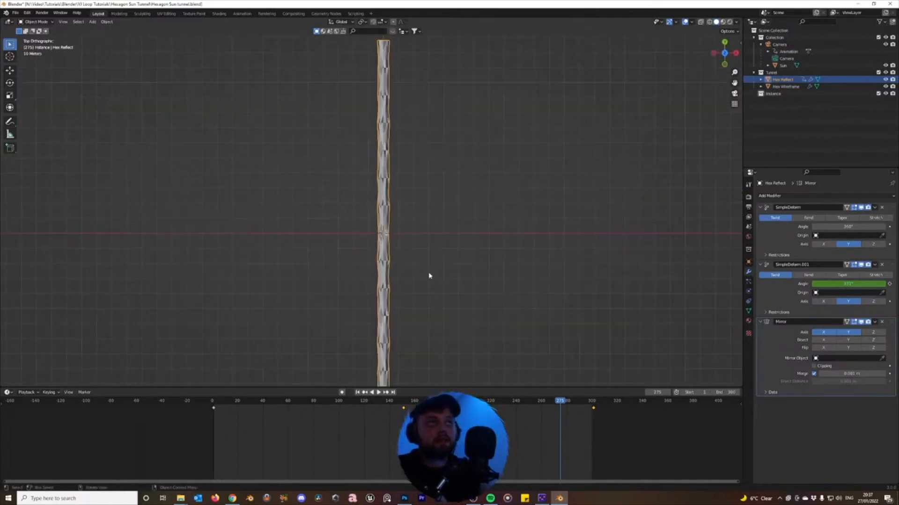
Make the Instance collection the active collection for new objects
left_click(776, 94)
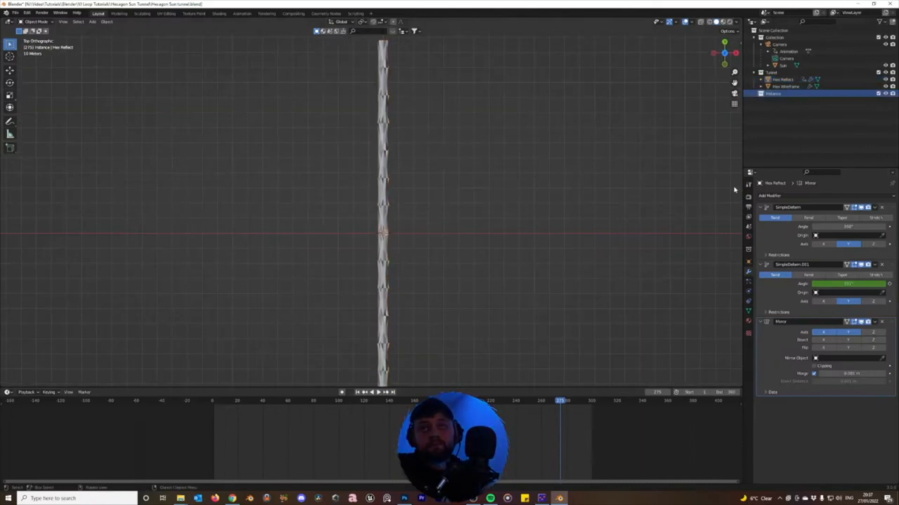
scroll(400, 283, "down", 2)
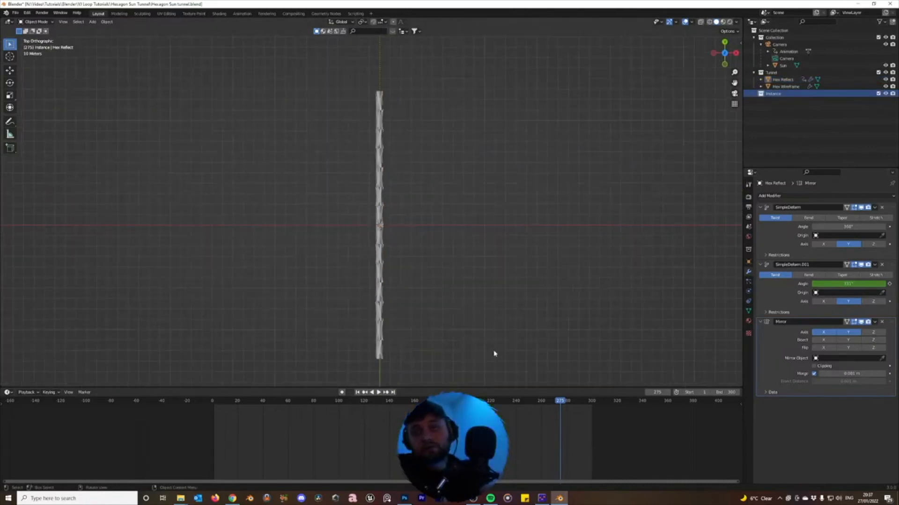
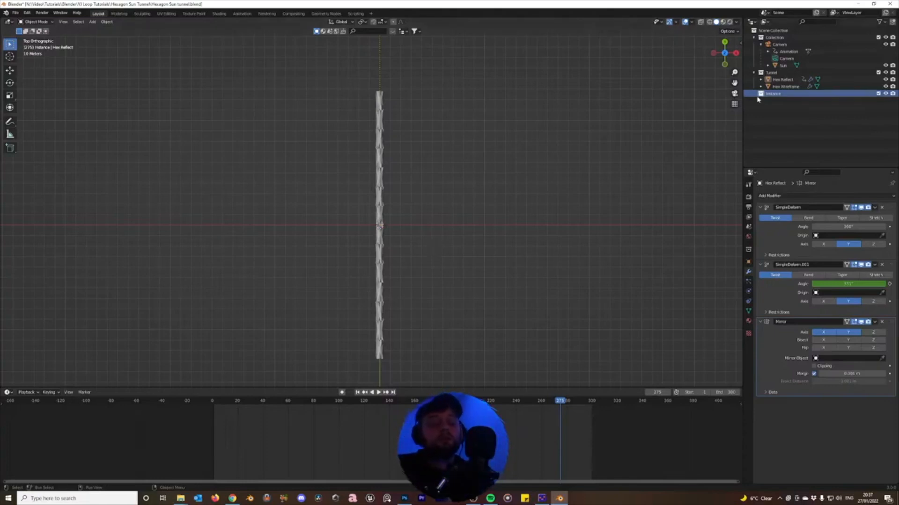
scroll(573, 231, "down", 4)
scroll(477, 258, "up", 5)
scroll(464, 278, "down", 7)
scroll(423, 281, "up", 6)
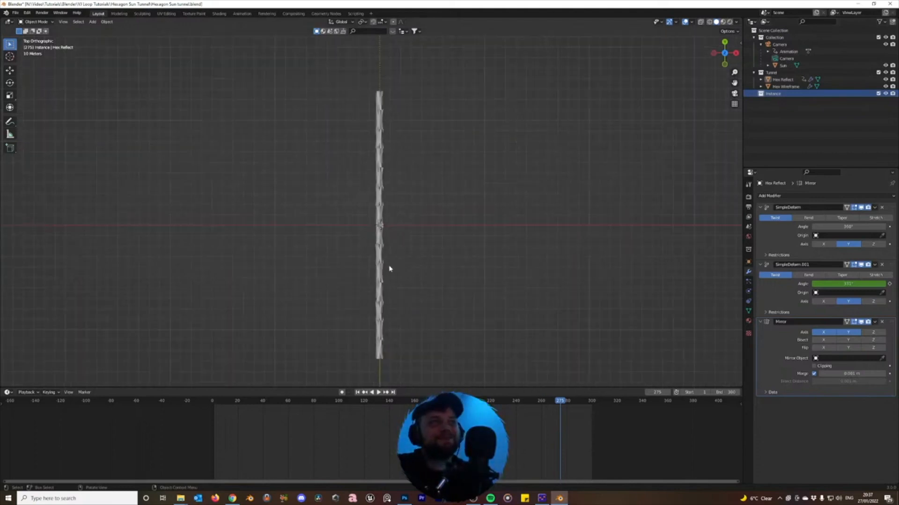
middle_click_drag(346, 128, 337, 248)
scroll(336, 249, "up", 3)
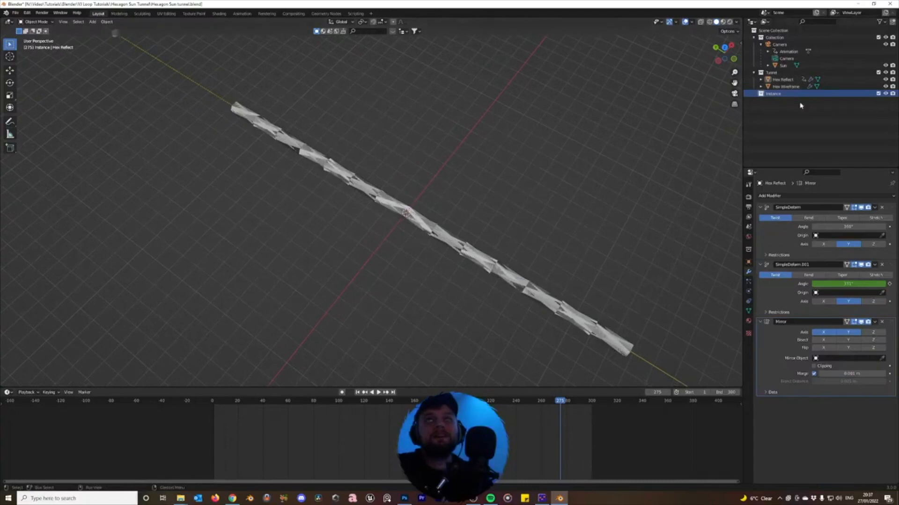
scroll(270, 272, "down", 4)
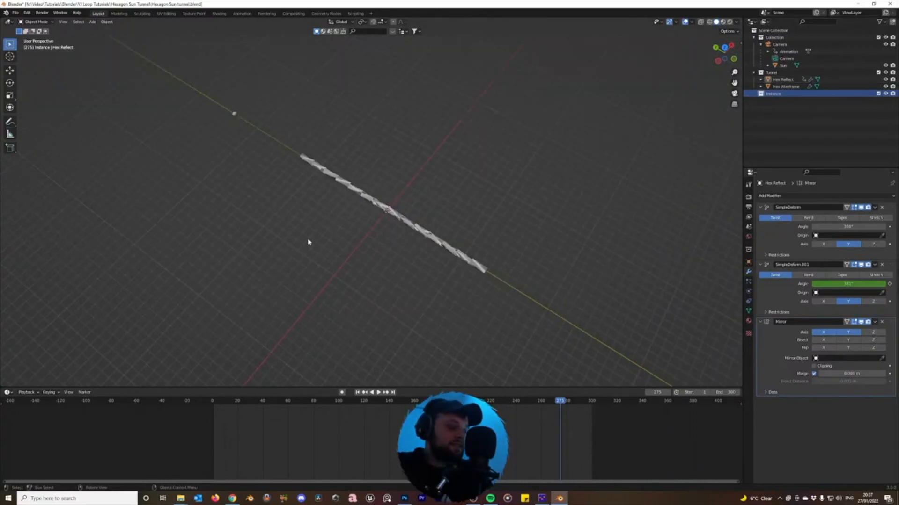
Add a collection instance of Tunnel and move it 256 m along the Y axis
key("shift+a")
mouse_move(298, 376)
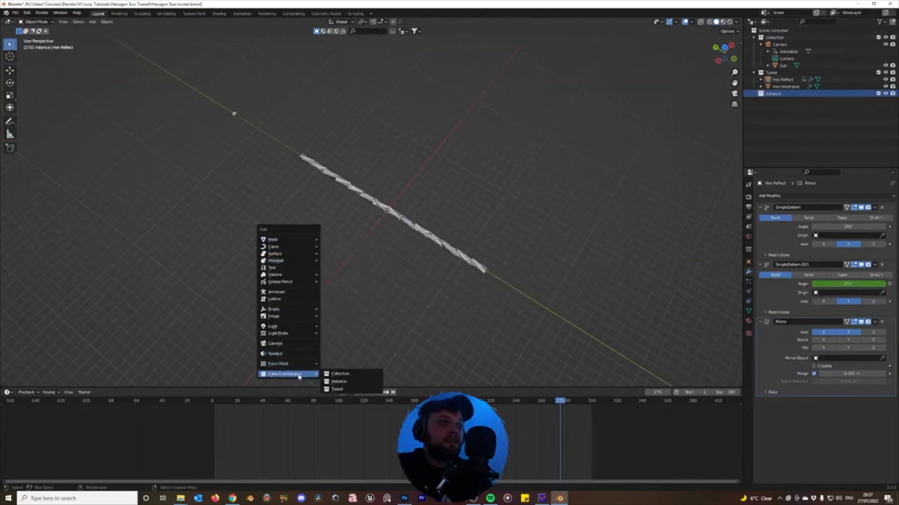
left_click(353, 390)
key("g")
key("y")
type("256")
key("Return")
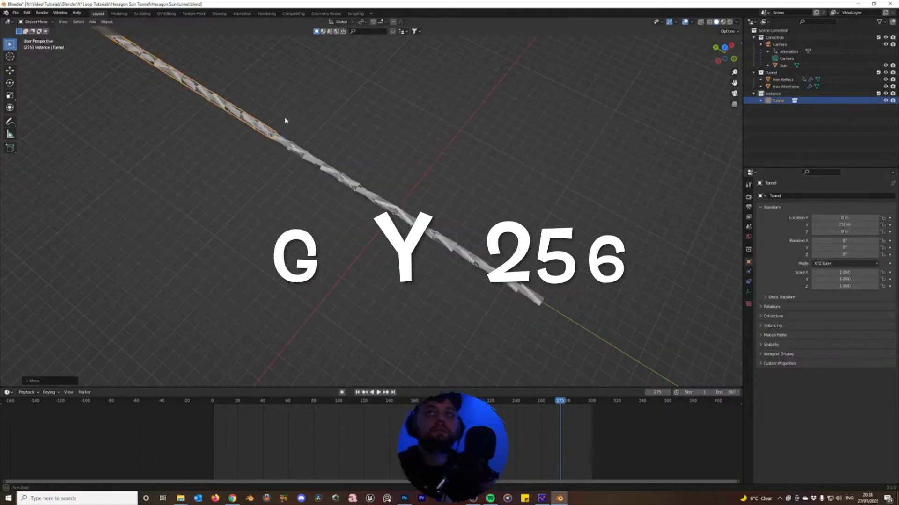
Deselect the new Tunnel instance and check the extended tunnel from the top and through the camera
middle_click_drag(284, 119, 289, 122)
left_click(274, 153)
key("KP_7")
scroll(339, 146, "down", 9)
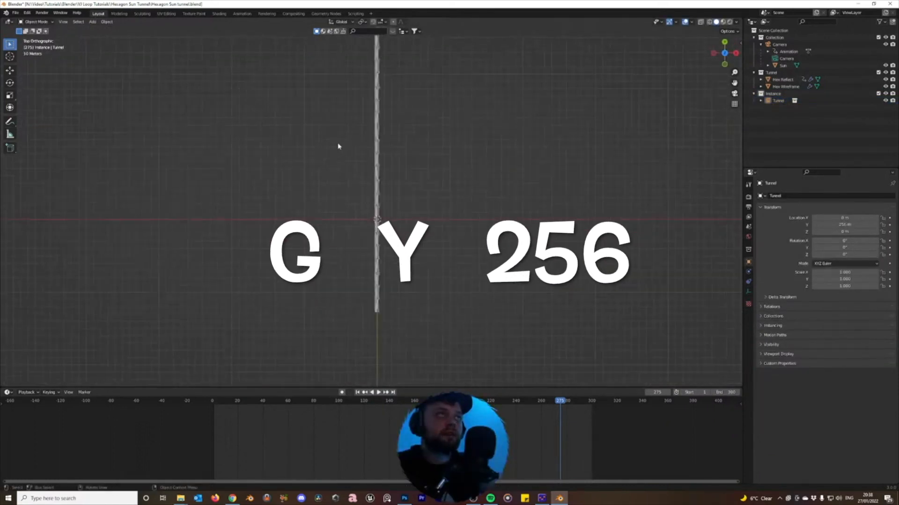
scroll(339, 146, "up", 5)
key("KP_0")
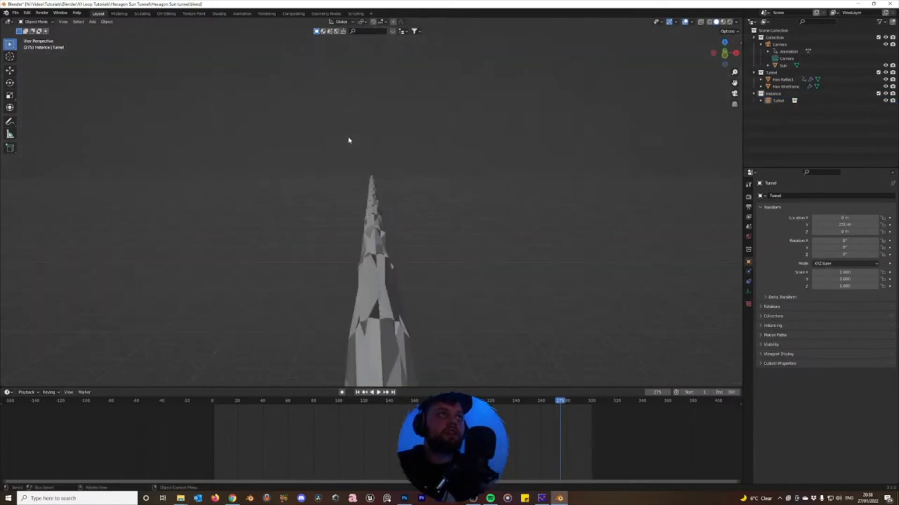
Play the fly-through from the camera view to check the extended tunnel
key("space")
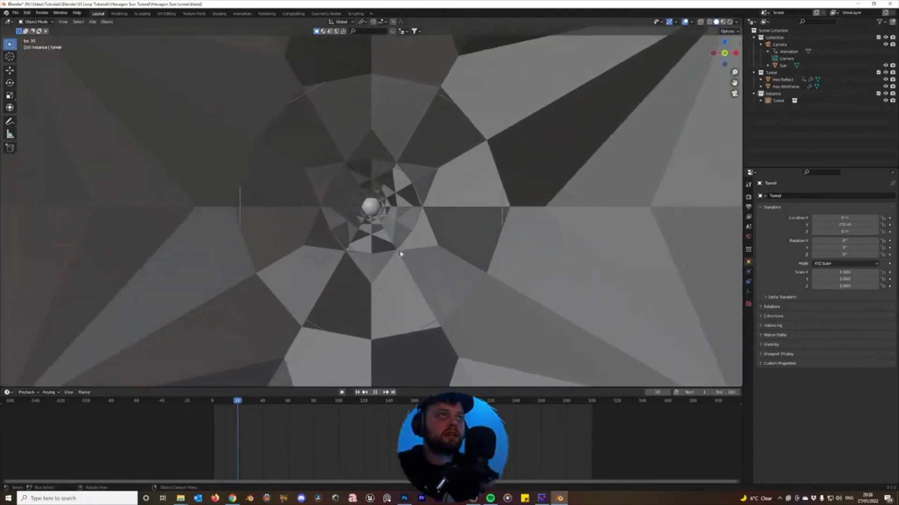
key("space")
key("space")
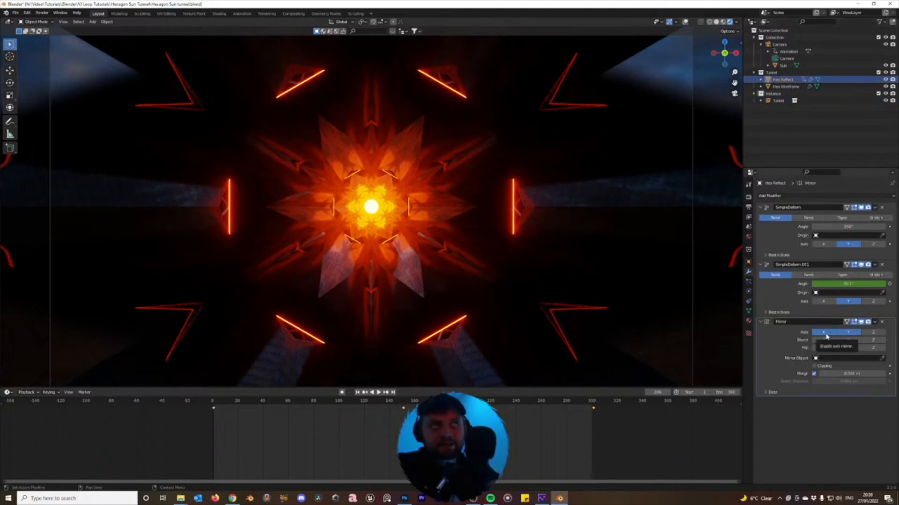
Disable the X axis in Hex Reflect's Mirror modifier, comparing the look during playback and leaving only Y enabled
left_click(826, 333)
left_click(823, 333)
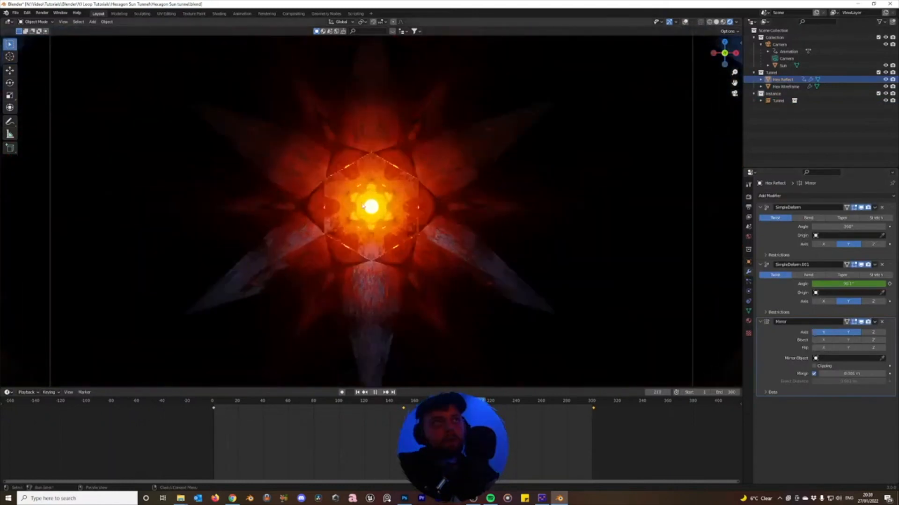
key("KP_0")
key("space")
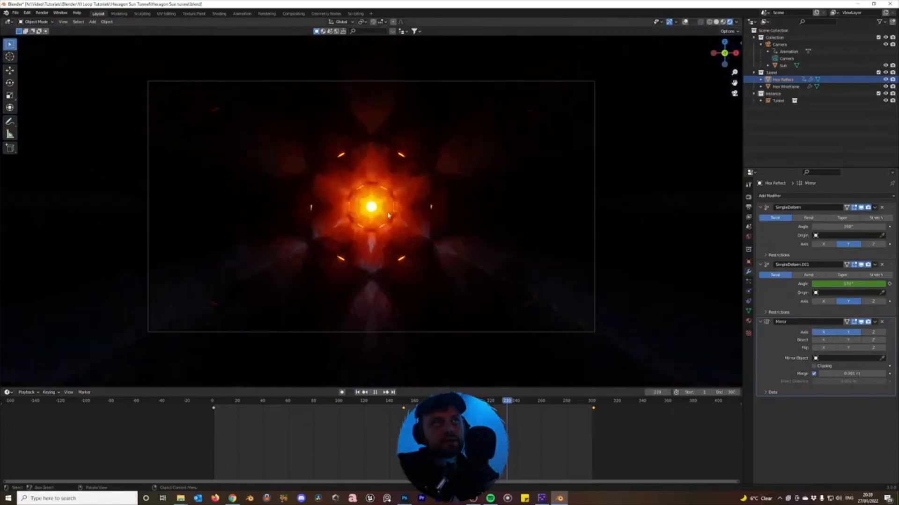
scroll(432, 206, "up", 1)
left_click(824, 332)
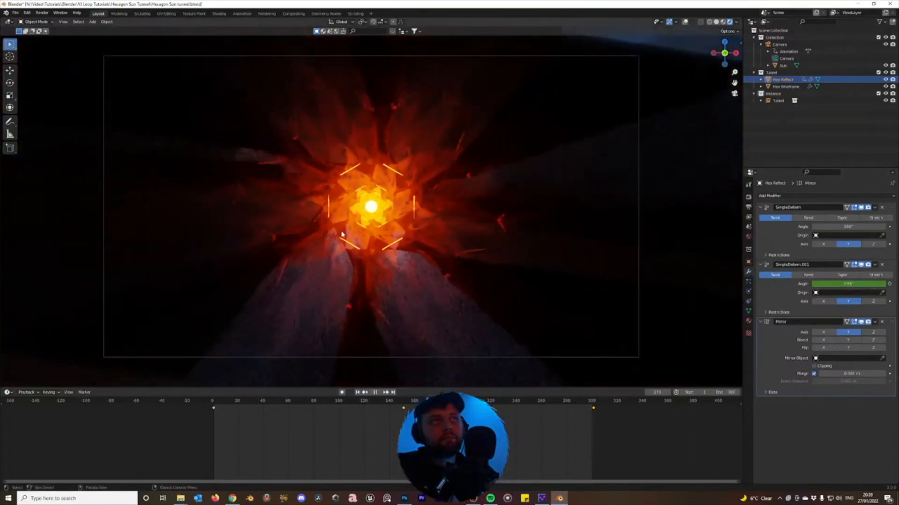
Play the animation in rendered view from the first frame to check the Y-only mirrored hull
scroll(449, 241, "up", 1)
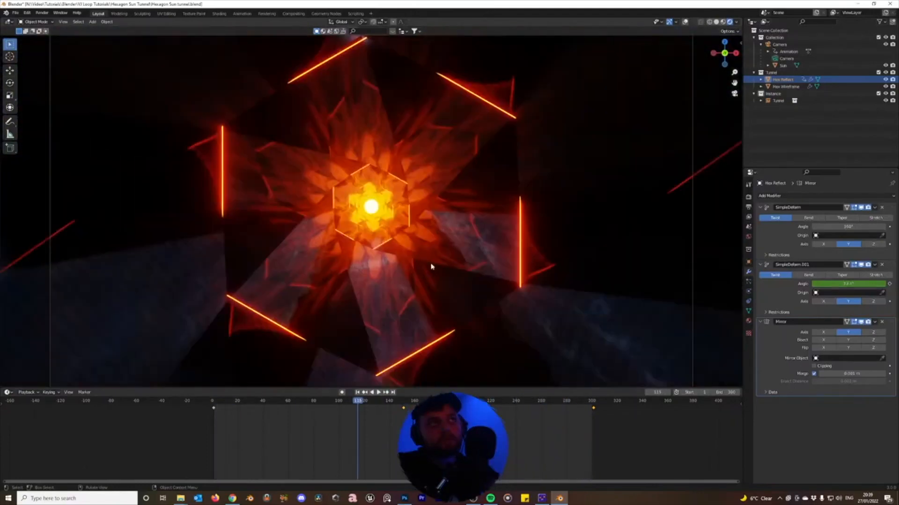
scroll(431, 266, "down", 1)
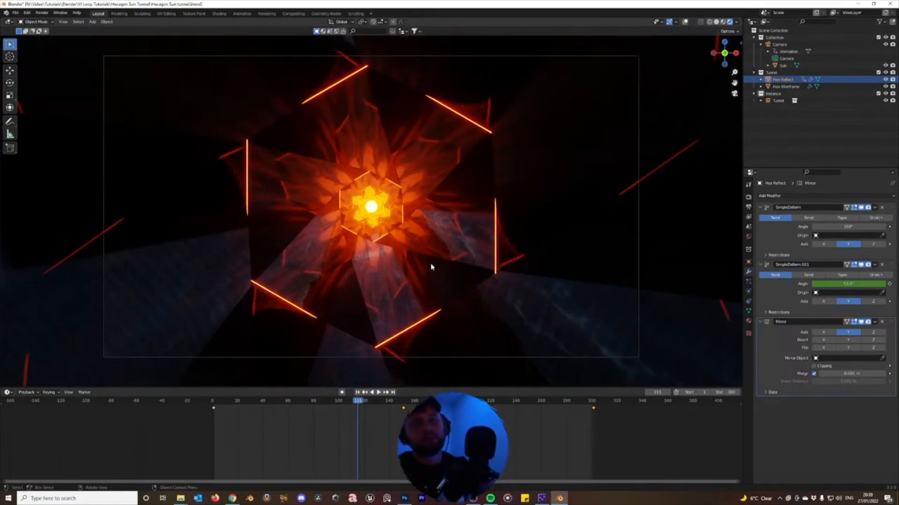
key("space")
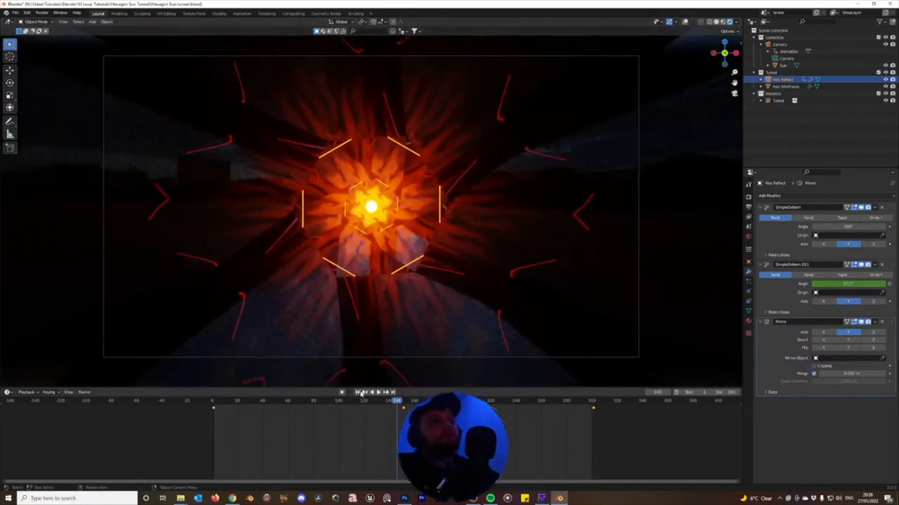
key("shift+Left")
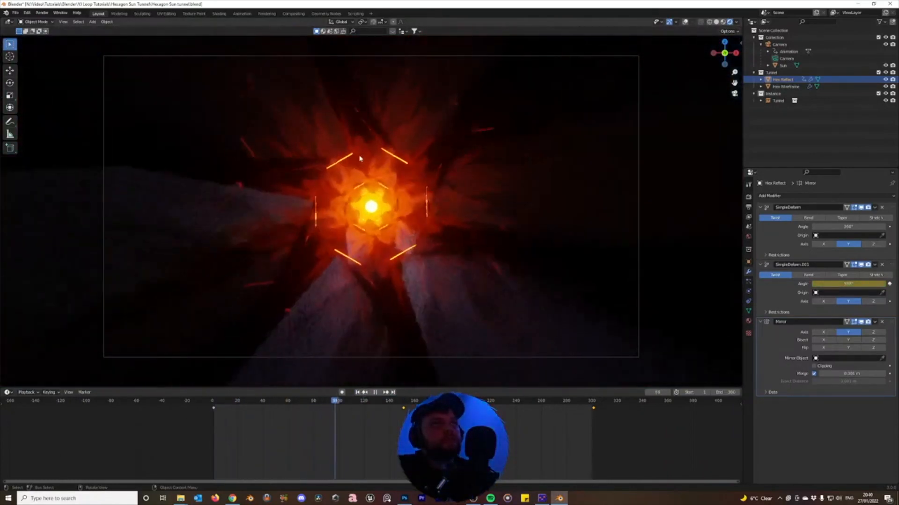
key("space")
Set Hex Wireframe's Simple Deform twist angle to 120° and go to frame 301
left_click_drag(848, 226, 857, 227)
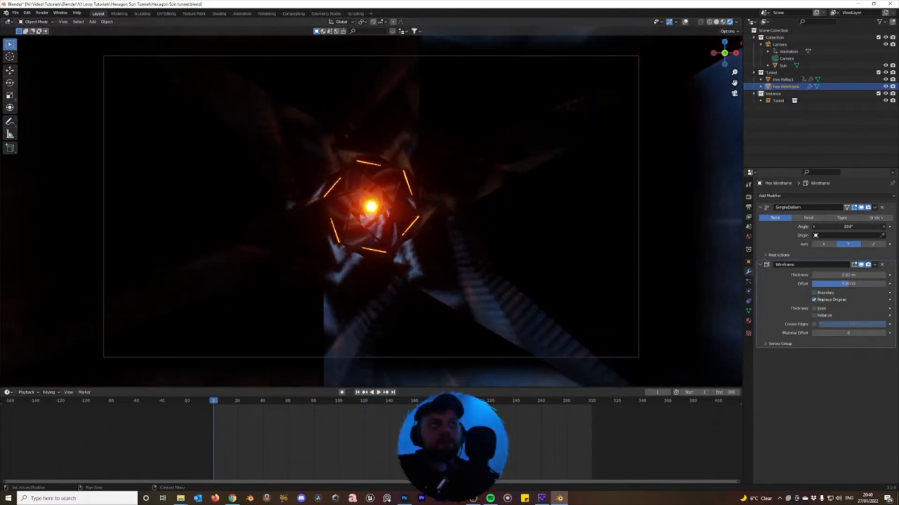
left_click(848, 227)
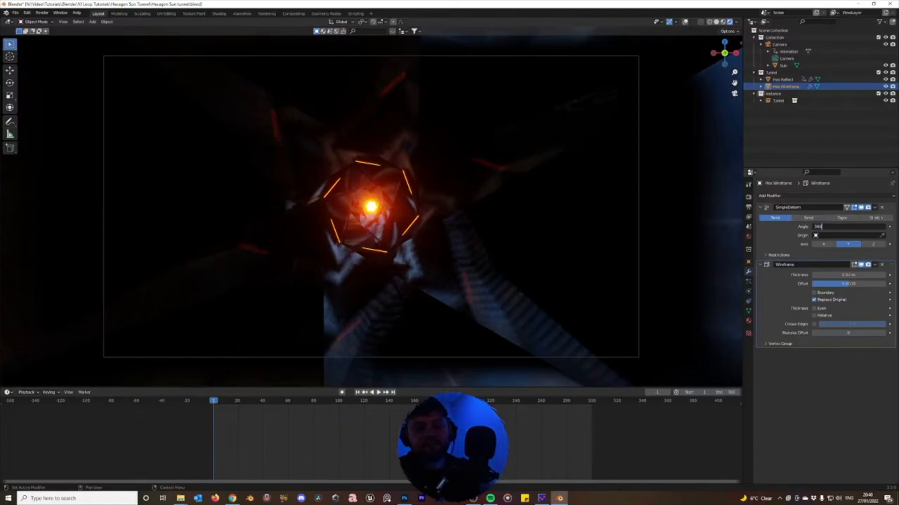
key("Return")
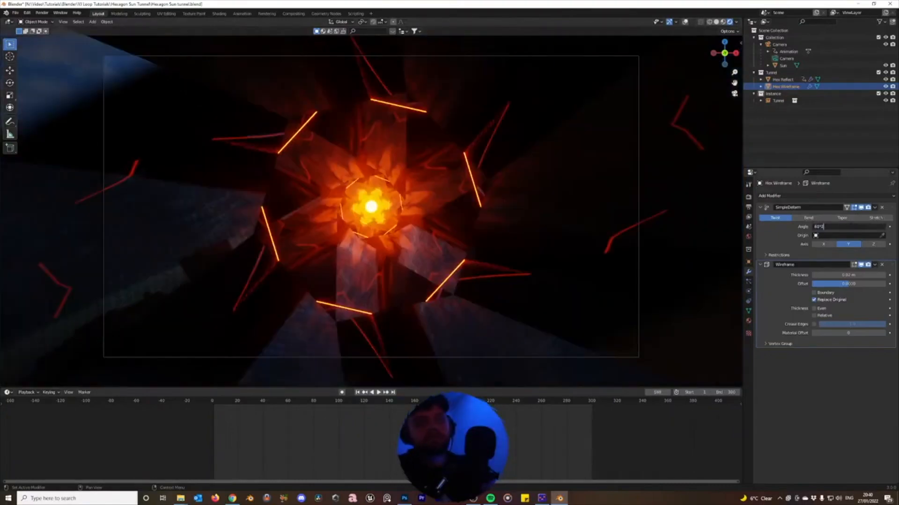
left_click(592, 402)
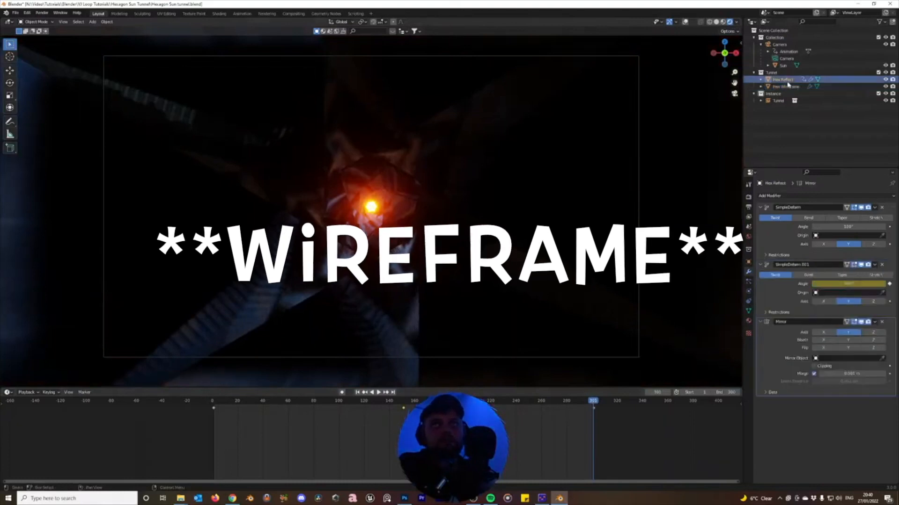
Add a Mirror modifier to Hex Wireframe with only the Y axis enabled, and check it at frame 301
left_click(786, 195)
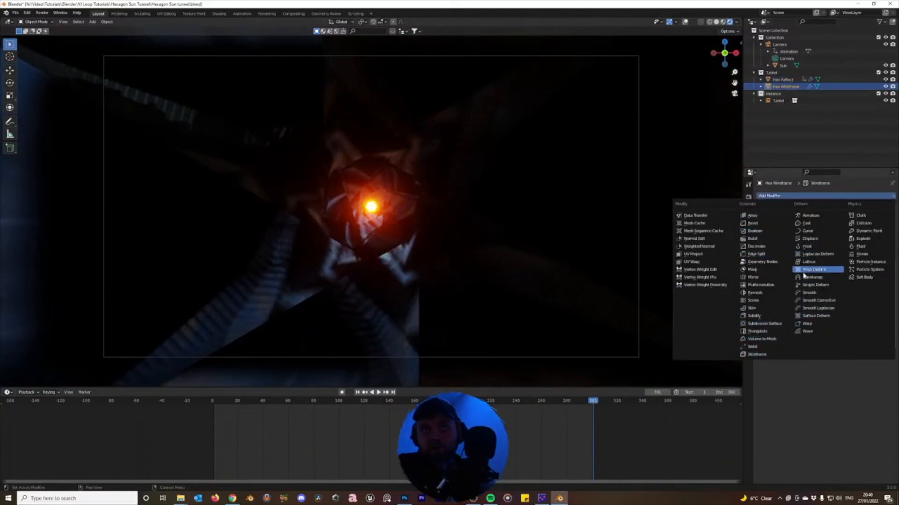
left_click(753, 277)
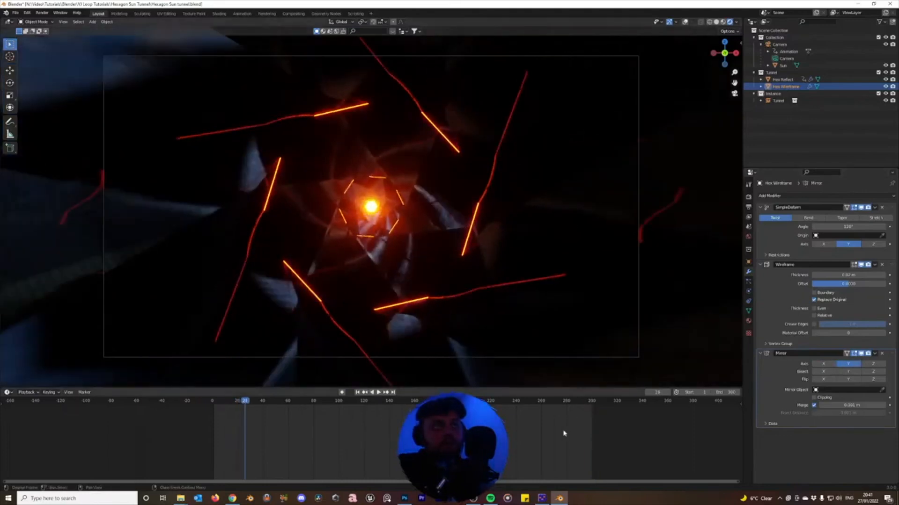
left_click(594, 401)
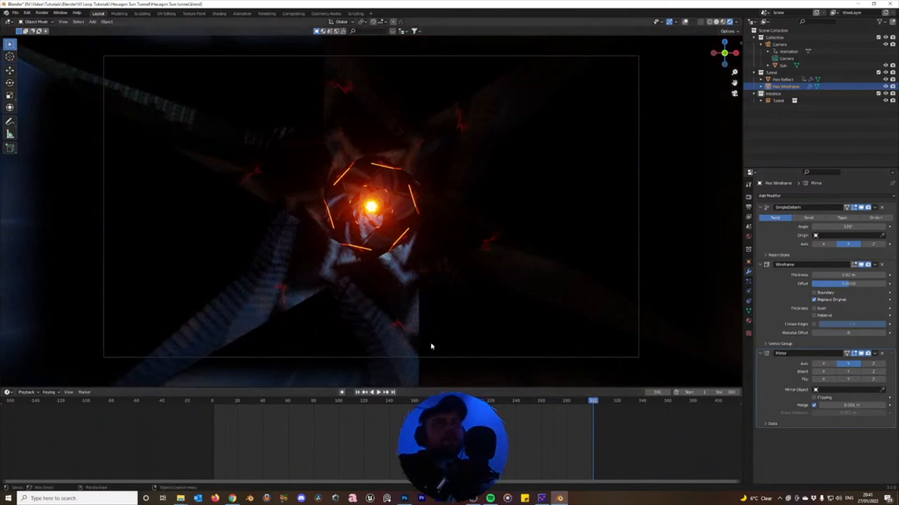
Switch the viewport to solid shading and compare the tunnel at the first and last frames
key("z")
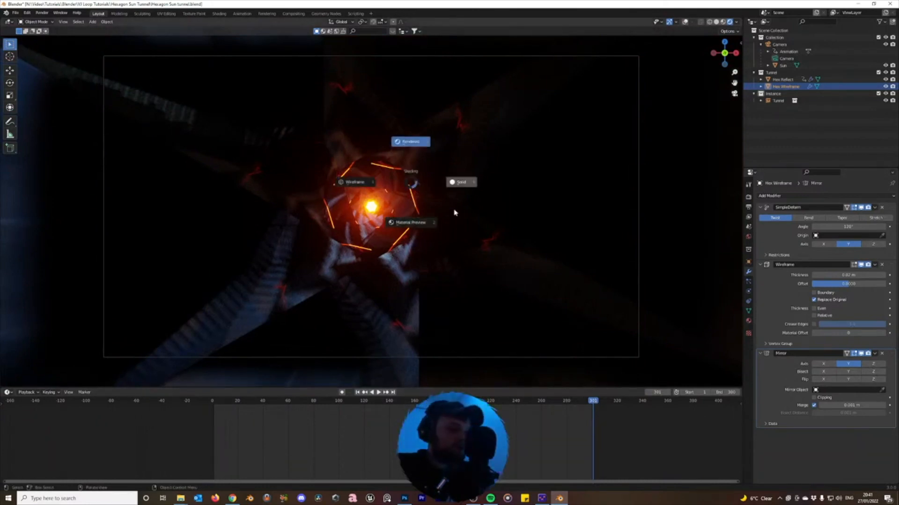
left_click(453, 212)
scroll(321, 200, "down", 4)
scroll(356, 192, "up", 4)
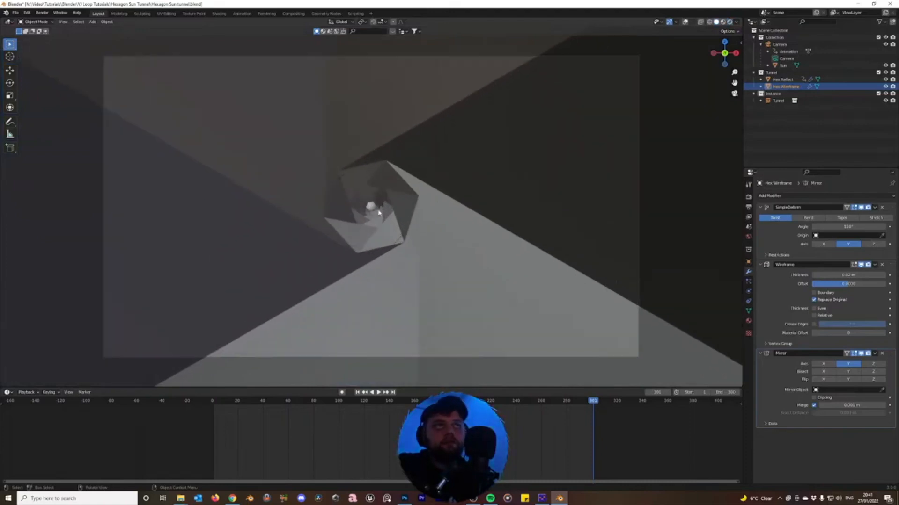
key("shift+Left")
key("shift+Right")
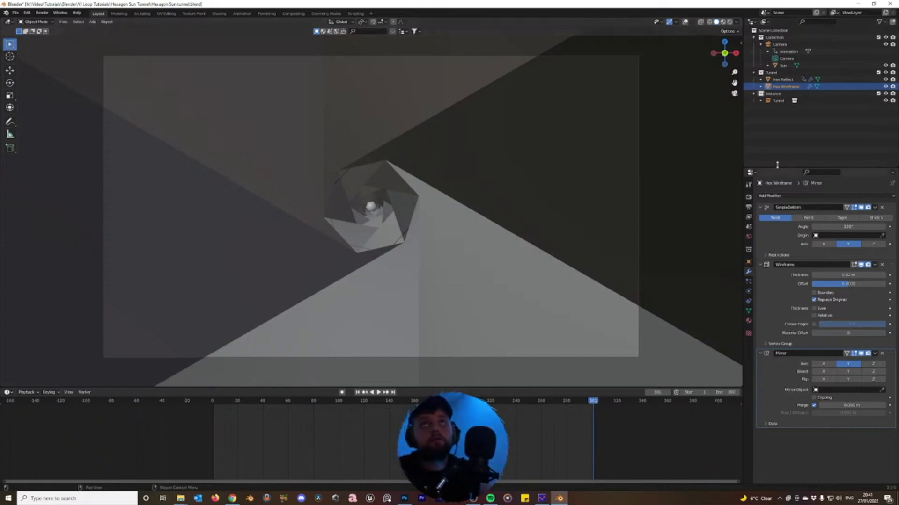
Keyframe the Camera's Y location at 256 m on frame 301 and give its keyframes linear interpolation
left_click(779, 44)
left_click(844, 224)
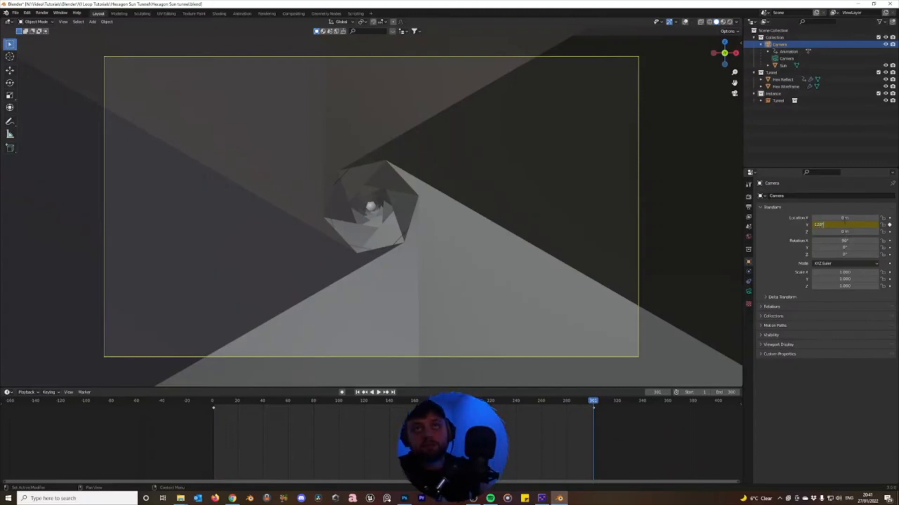
key("Return")
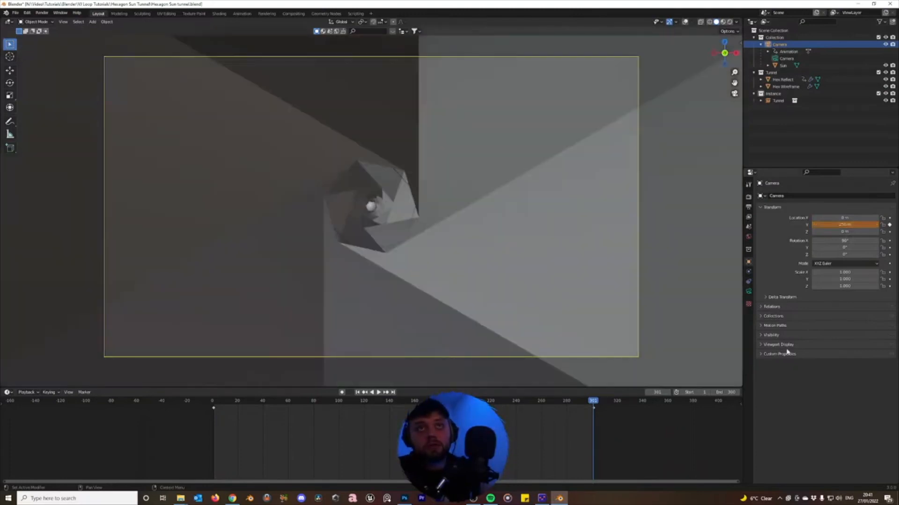
left_click(890, 225)
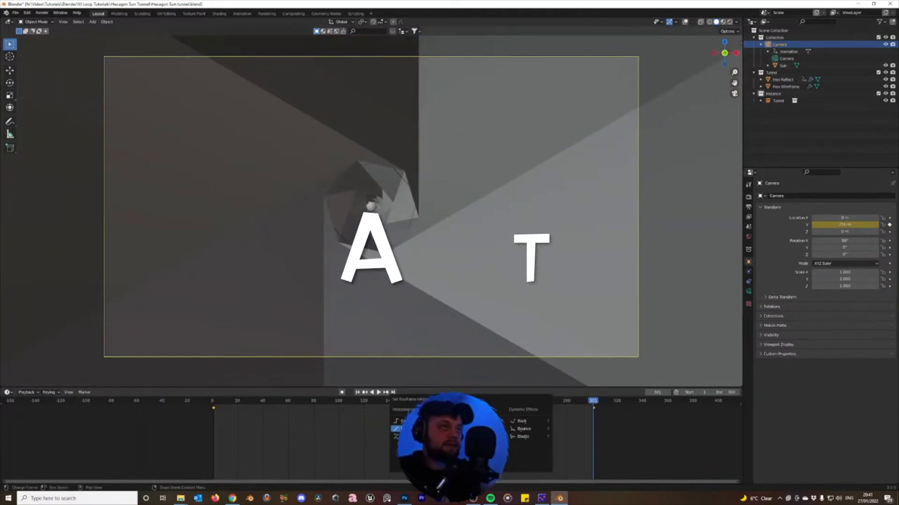
Compare the start and end frames in rendered view and play the animation to check the loop
key("space")
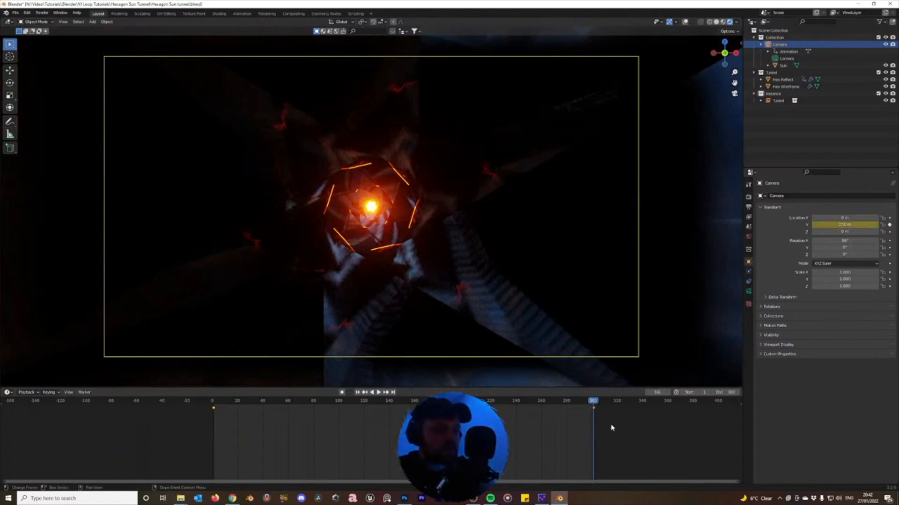
key("shift+Left")
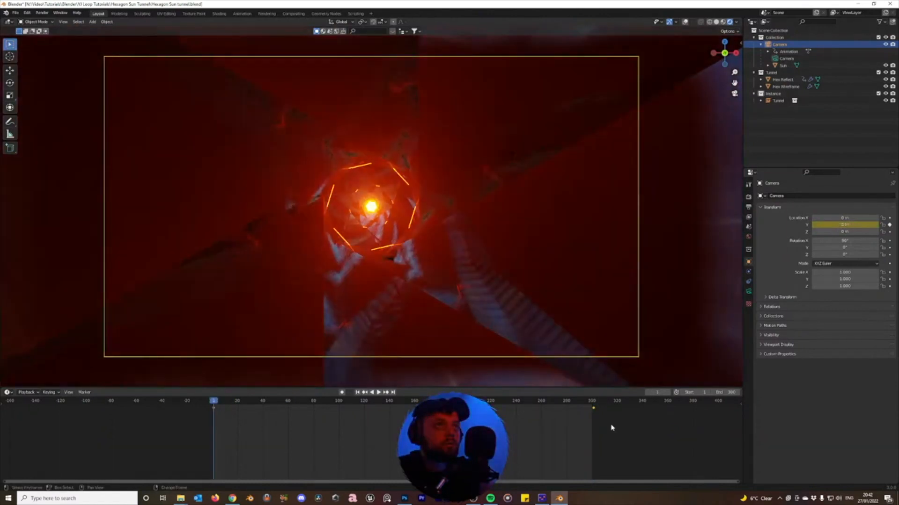
key("shift+Right")
key("shift+Left")
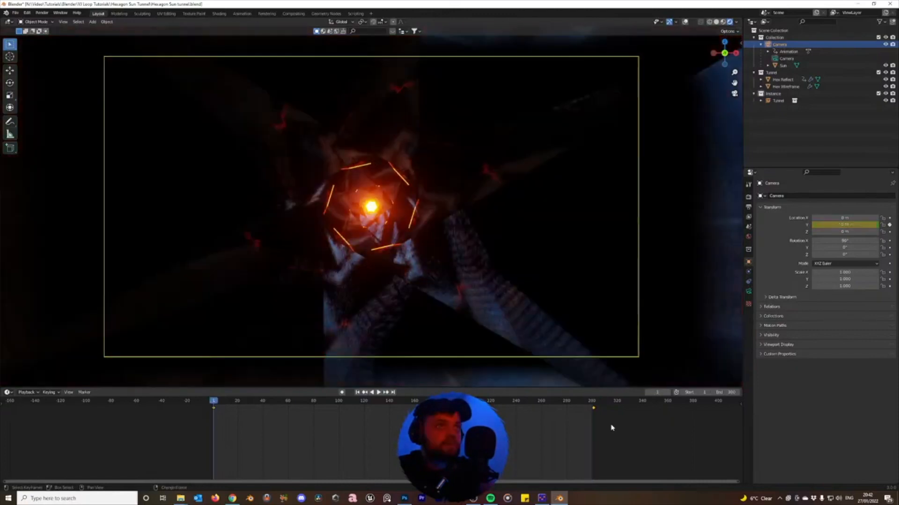
key("space")
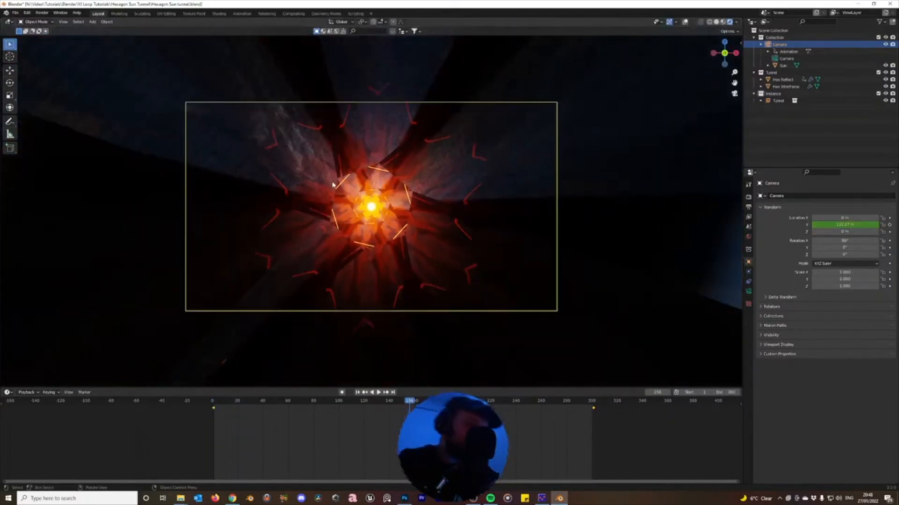
Render a test still of frame 156, close the render window, and scrub to frame 226
key("F12")
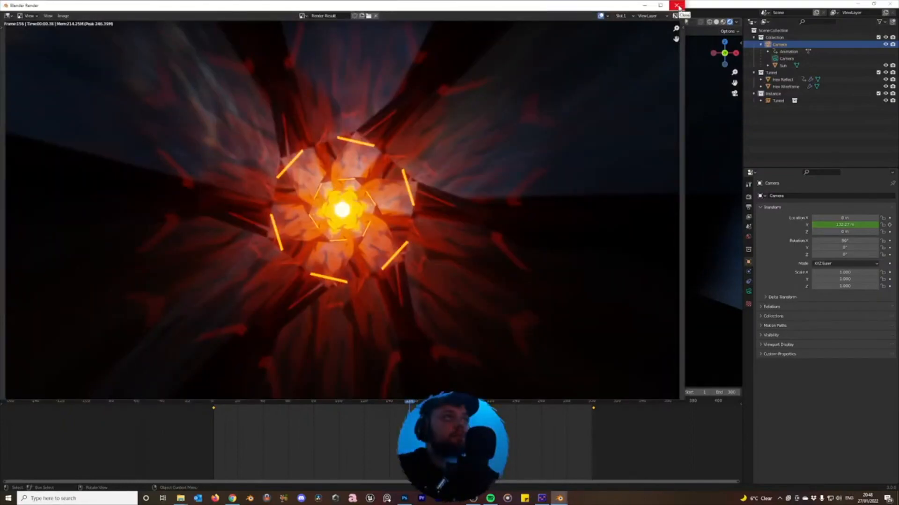
left_click(677, 5)
left_click_drag(409, 402, 498, 411)
scroll(337, 242, "down", 2)
scroll(341, 243, "up", 1)
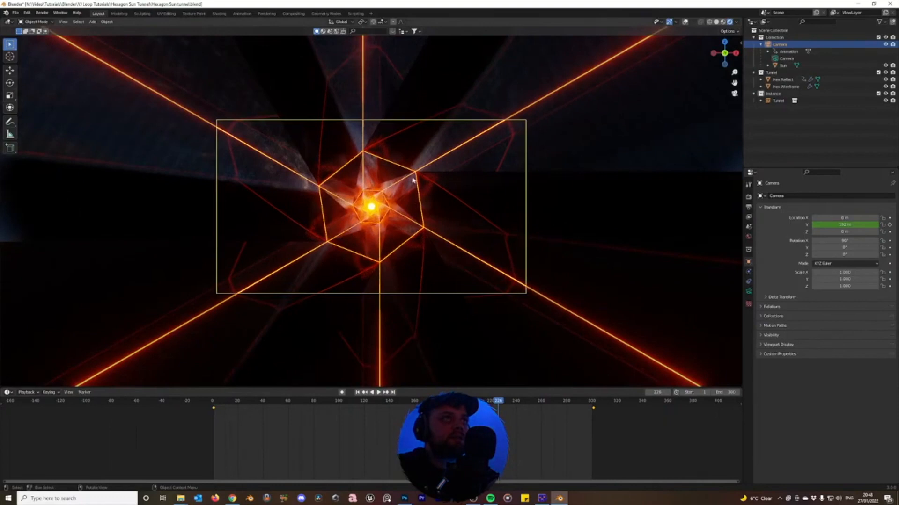
Scale Hex Wireframe slightly on the X and Z axes only, excluding Y
left_click(786, 86)
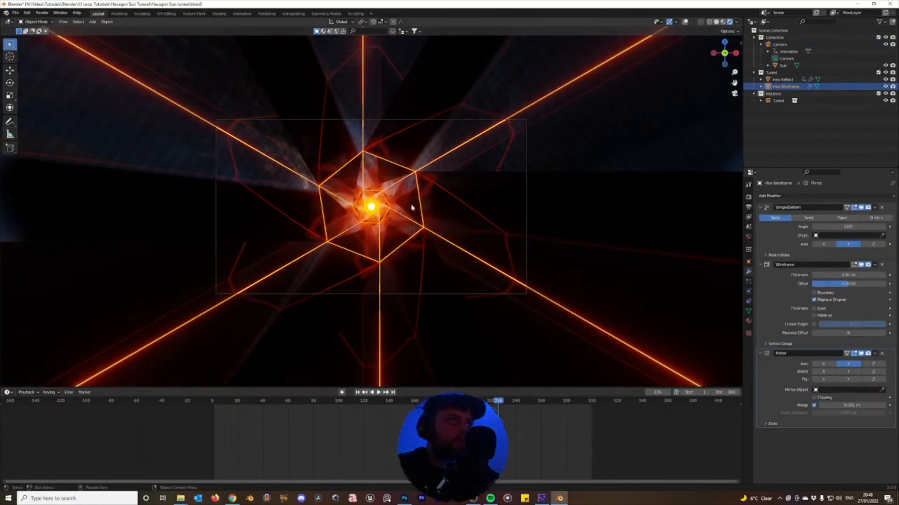
key("s")
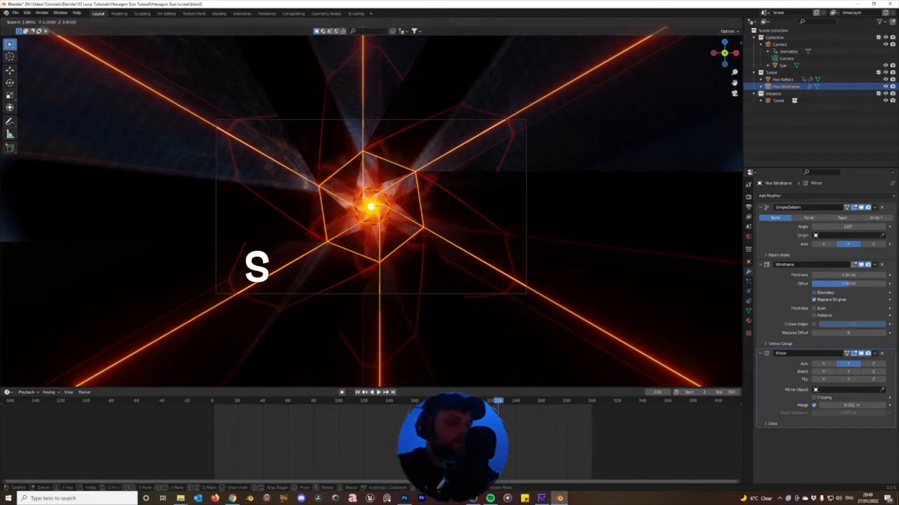
key("shift+y")
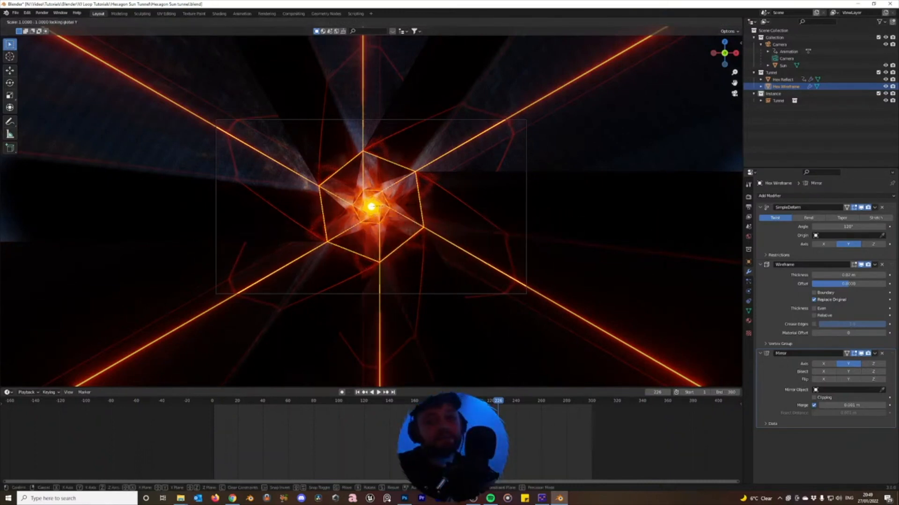
left_click(398, 207)
Play the animation to check the wireframe's fit, and rescale Hex Wireframe again with the Y axis locked
key("space")
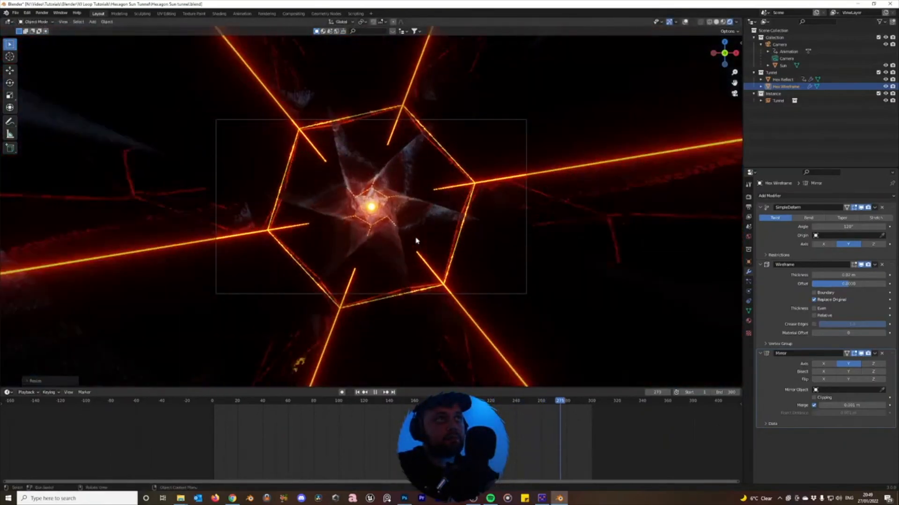
key("space")
key("s")
key("shift+y")
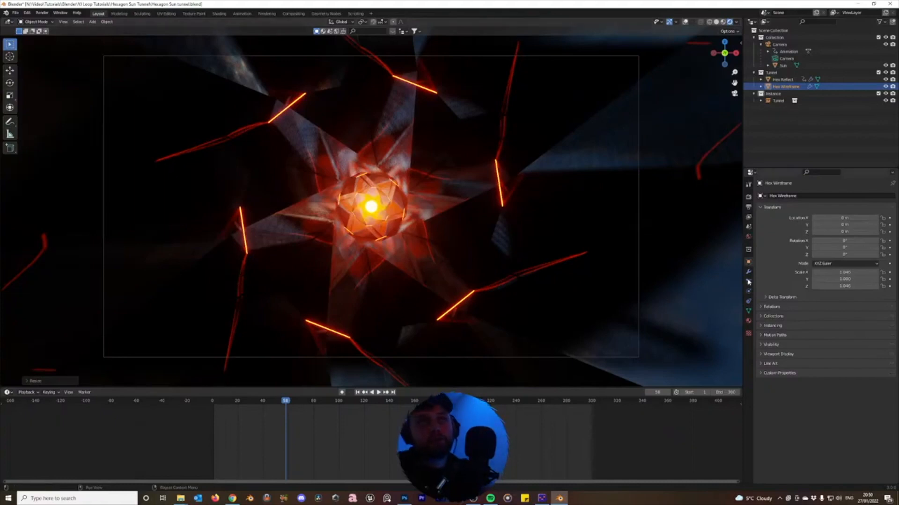
Increase the Wireframe modifier's thickness on Hex Wireframe to 0.064 m
left_click(747, 271)
left_click(771, 320)
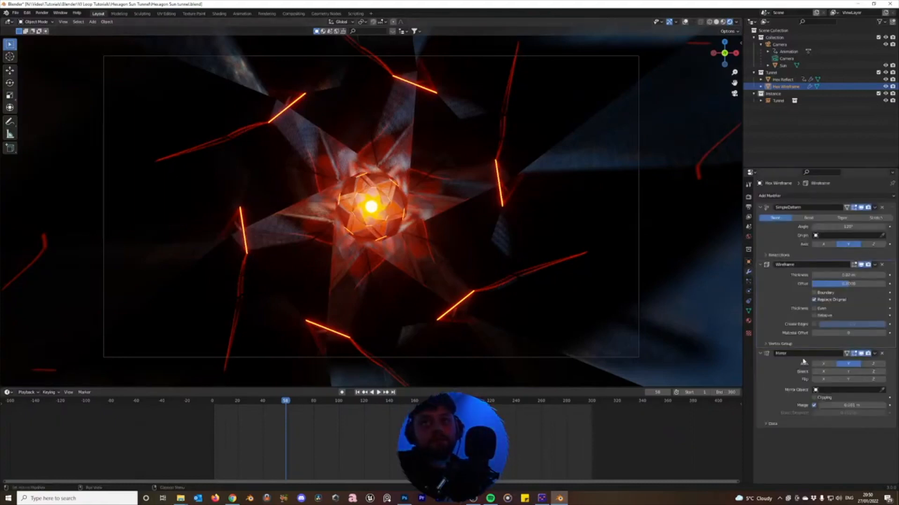
mouse_move(824, 275)
left_mouse_down()
mouse_move(856, 275)
mouse_move(831, 275)
left_mouse_up()
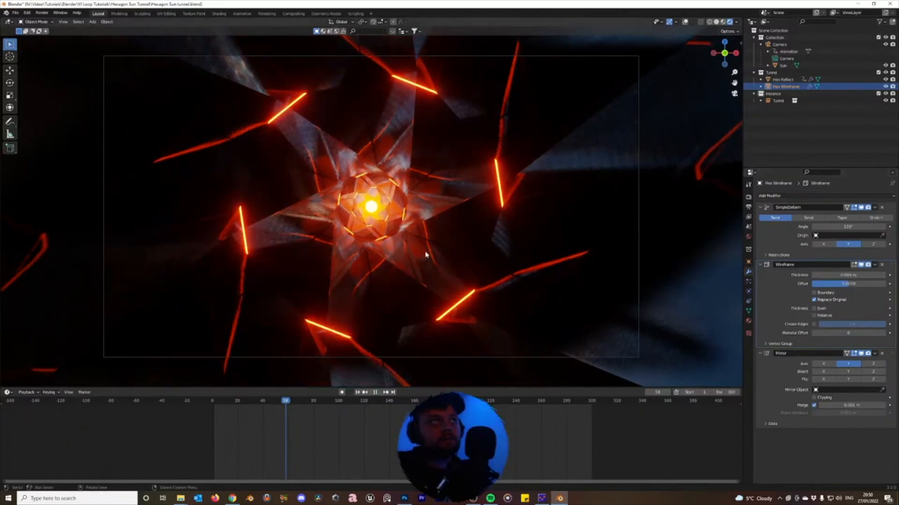
Stop the playback and join the leftover strip beside the World node editor into the 3D viewport
key("space")
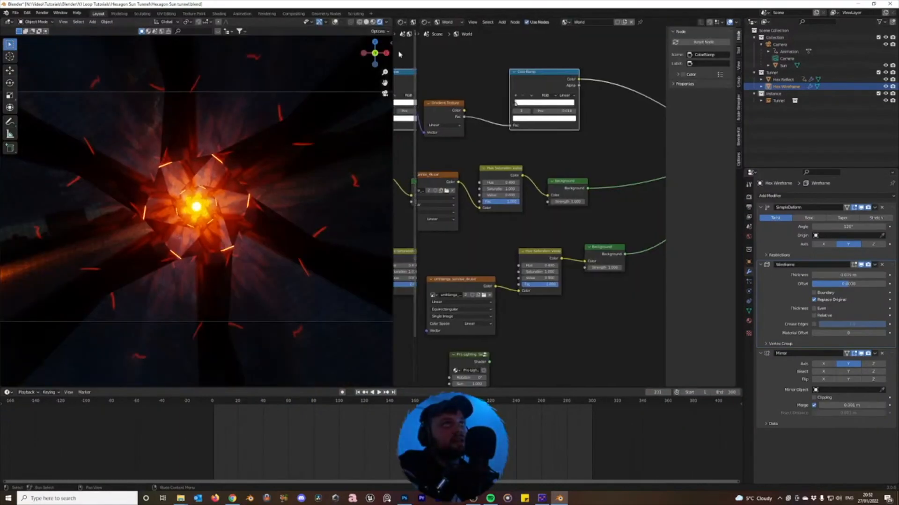
right_click(393, 60)
left_click(390, 59)
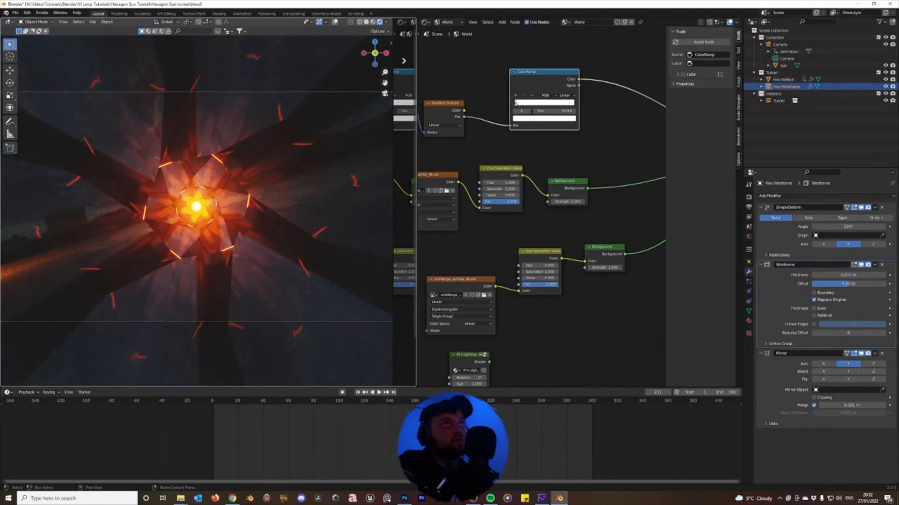
left_click(403, 62)
Raise the scene's color management exposure and set its gamma to 0.7
left_click(750, 197)
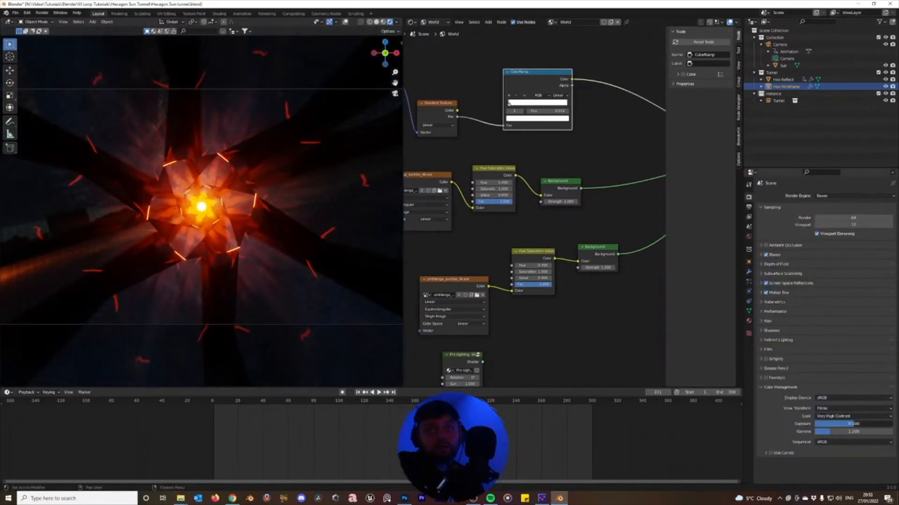
left_click_drag(853, 424, 848, 432)
left_click(849, 431)
type("0.7")
key("Return")
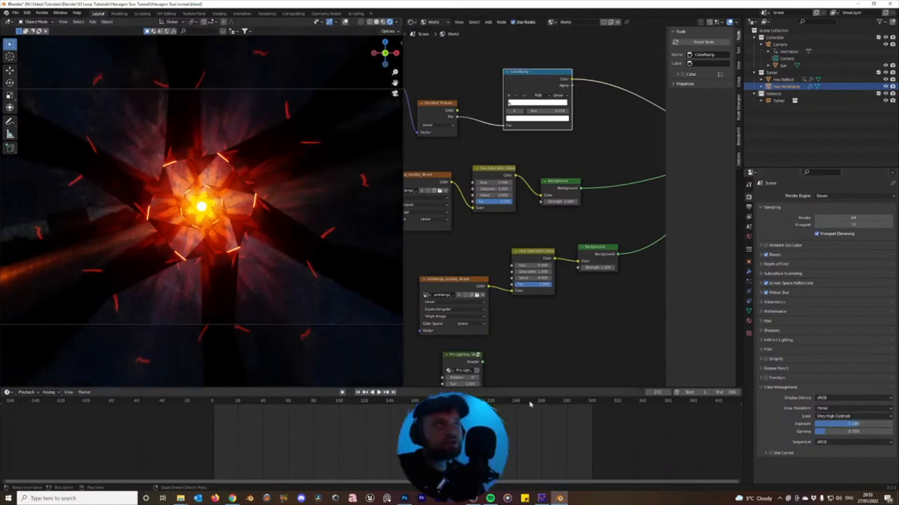
Render a test still of frame 201, close the render window, and play the animation to check the new look
key("KP_0")
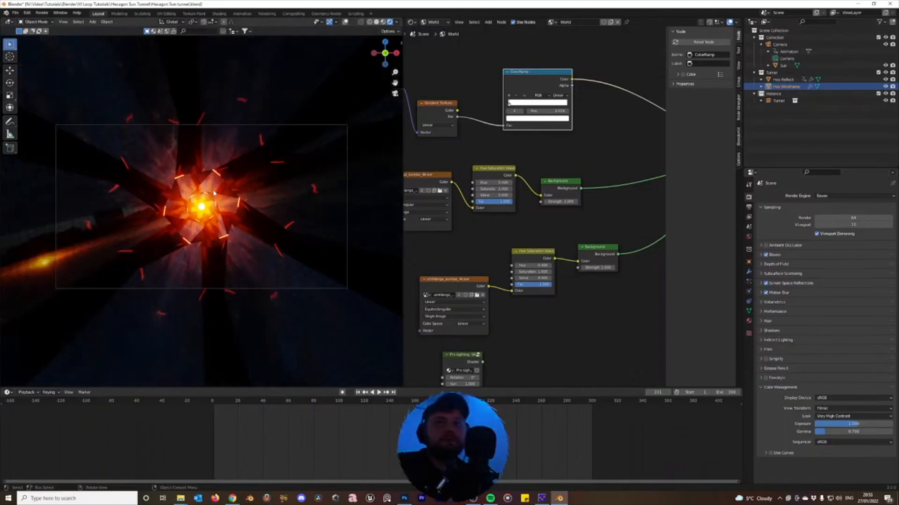
scroll(157, 207, "up", 2)
key("F12")
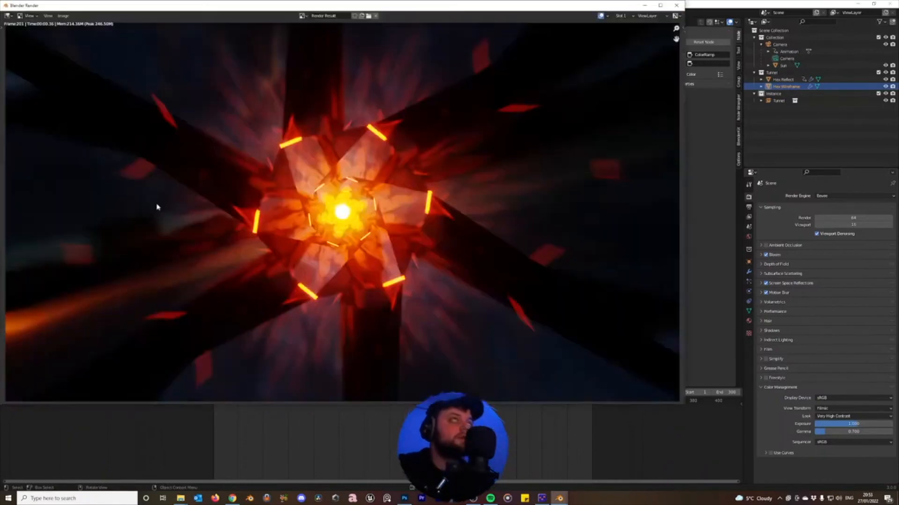
left_click(676, 5)
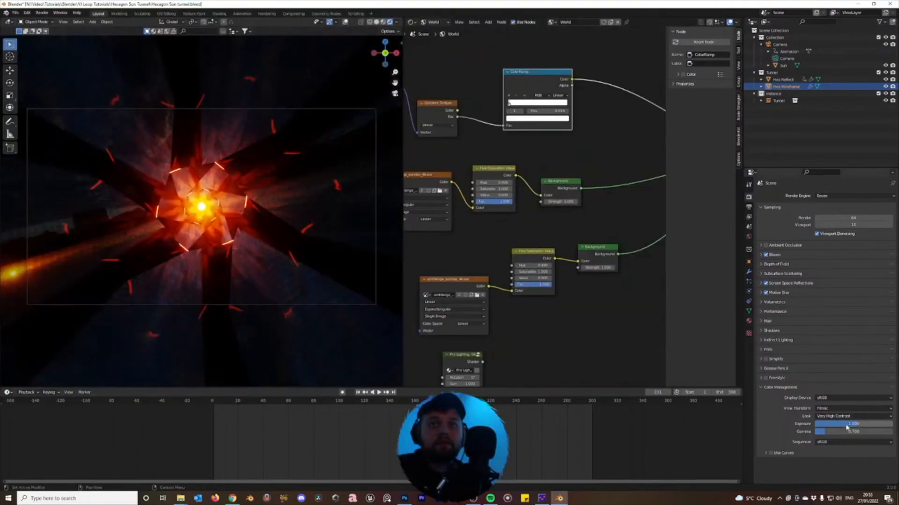
key("space")
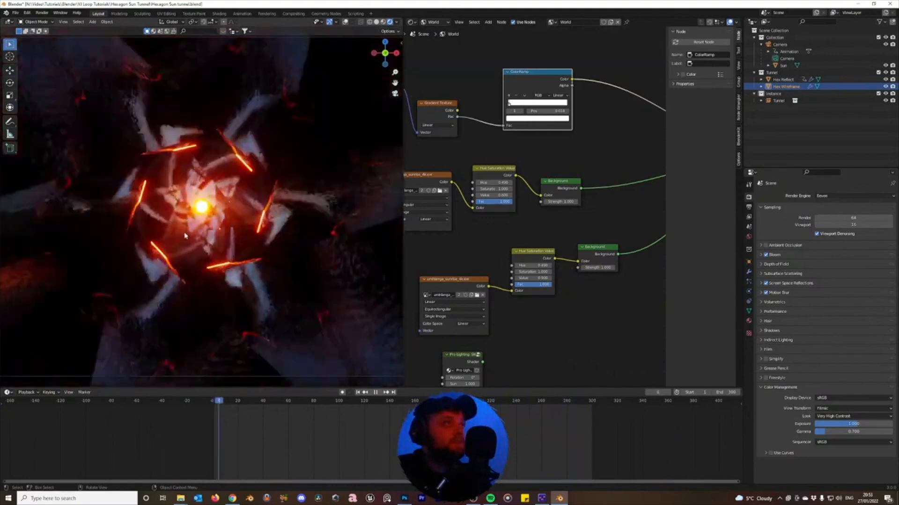
key("space")
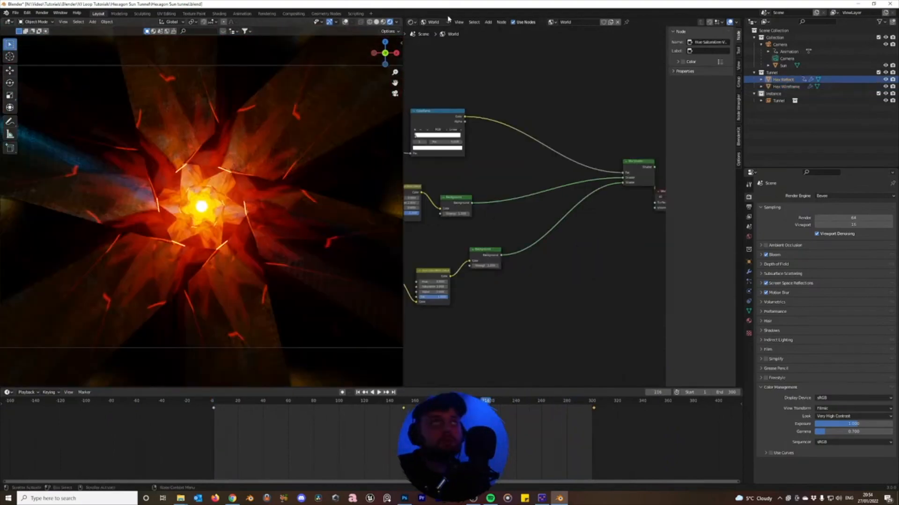
Switch the node editor from World to Object shading and darken Hex Reflect's Principled BSDF base color to near black
left_click(426, 22)
left_click(433, 29)
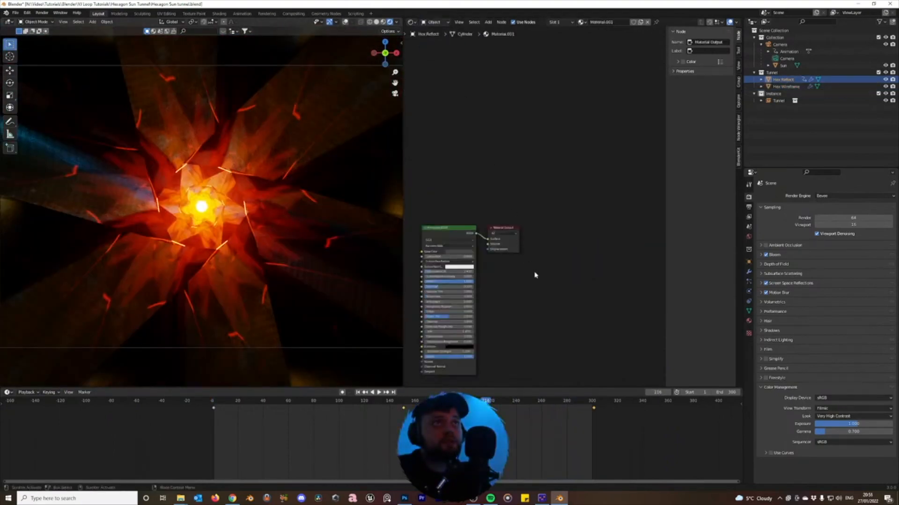
middle_click_drag(532, 271, 559, 261)
left_click(496, 243)
left_click_drag(511, 205, 511, 209)
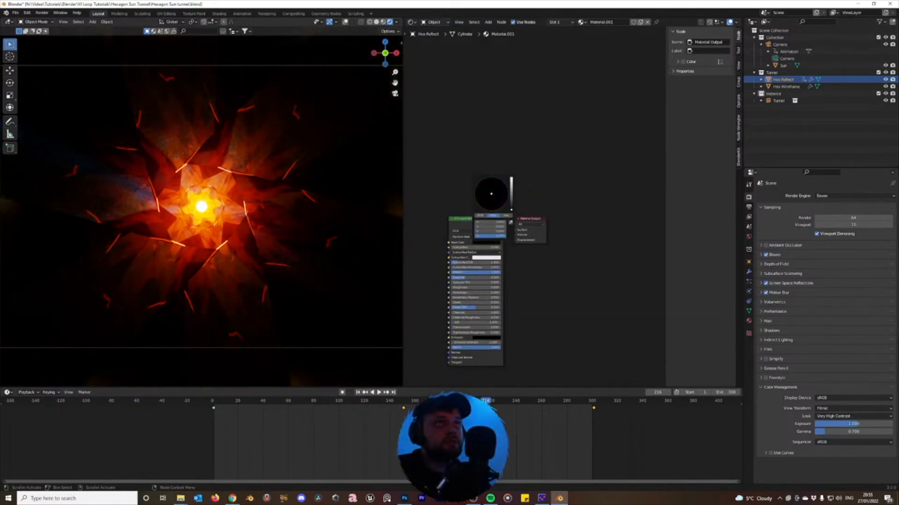
mouse_move(511, 209)
left_mouse_down()
mouse_move(511, 179)
mouse_move(512, 209)
left_mouse_up()
Try moving the Sun much closer along its Y location, preview it in playback, and undo the move
left_click(782, 65)
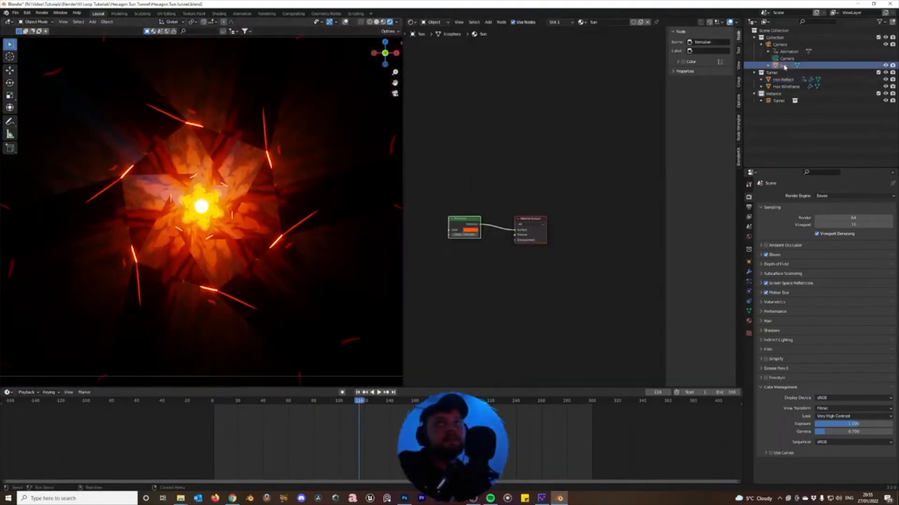
left_click(749, 262)
left_click_drag(844, 225, 786, 226)
key("space")
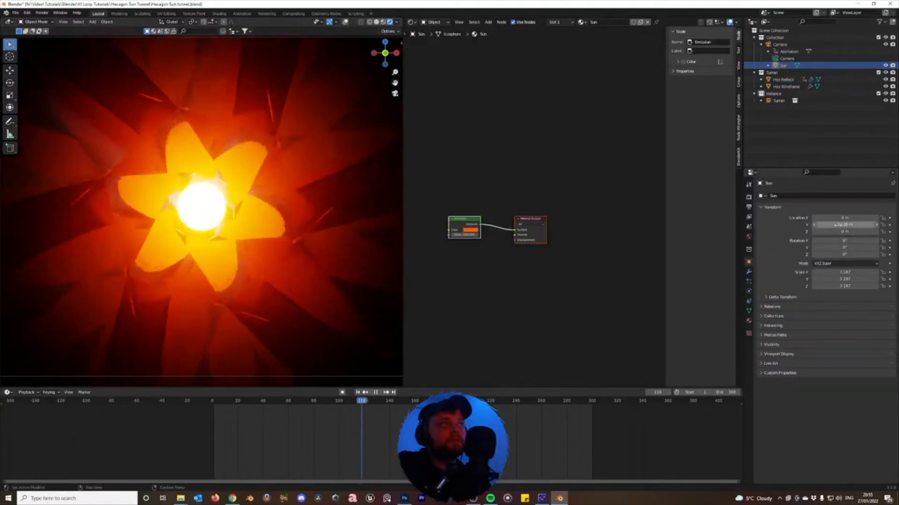
key("space")
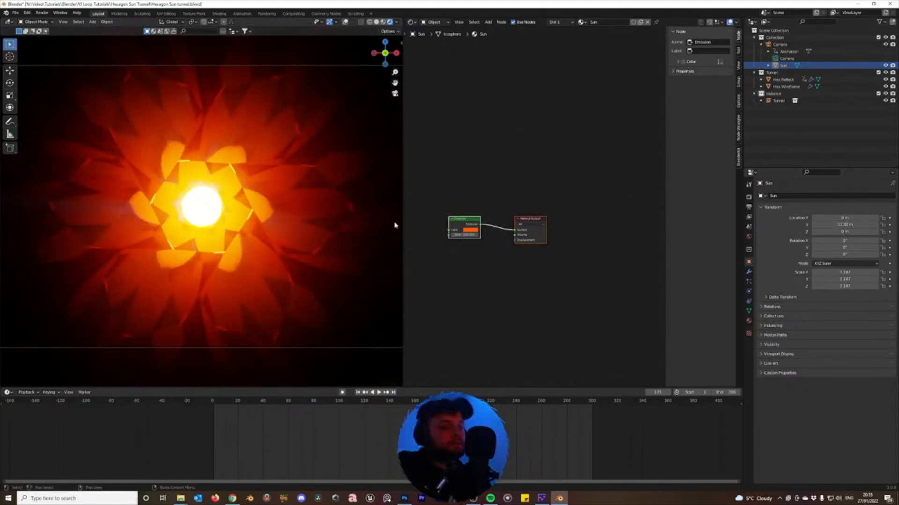
key("ctrl+z")
Play the animation to check the sun's glow, render a test still of frame 278, and close the render
key("space")
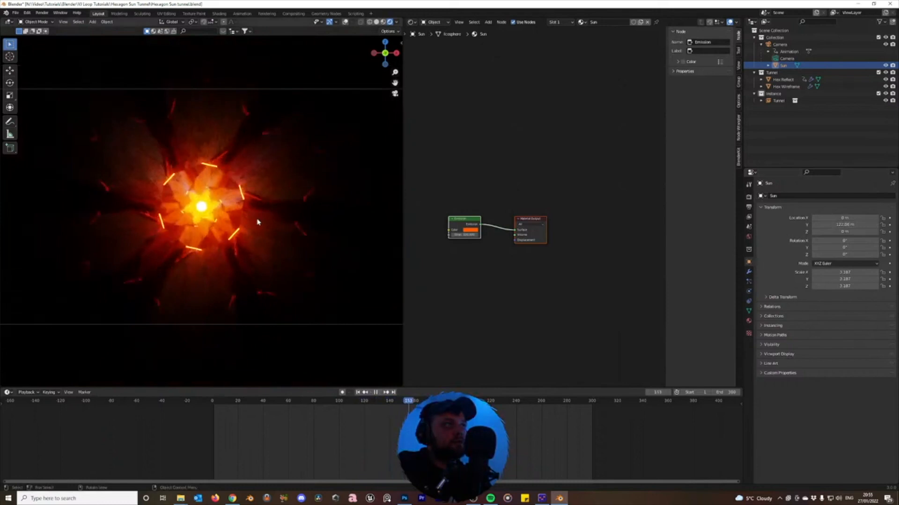
key("space")
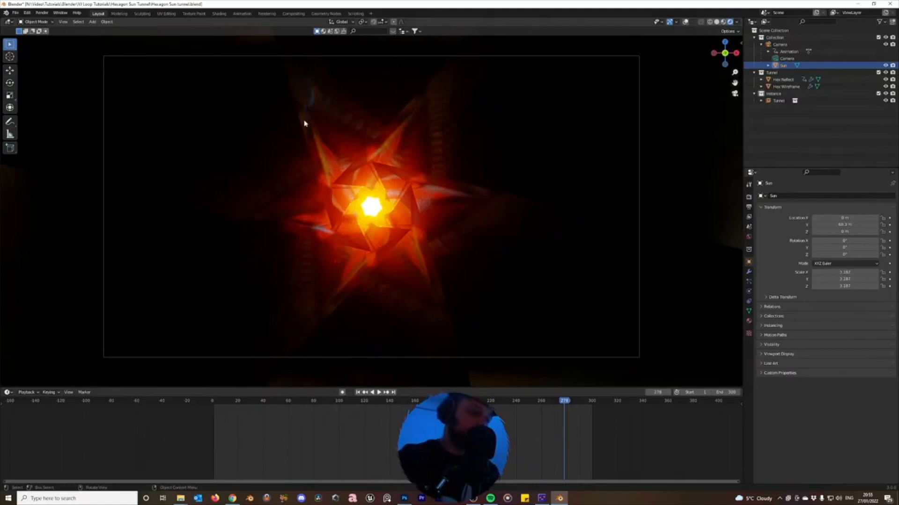
key("F12")
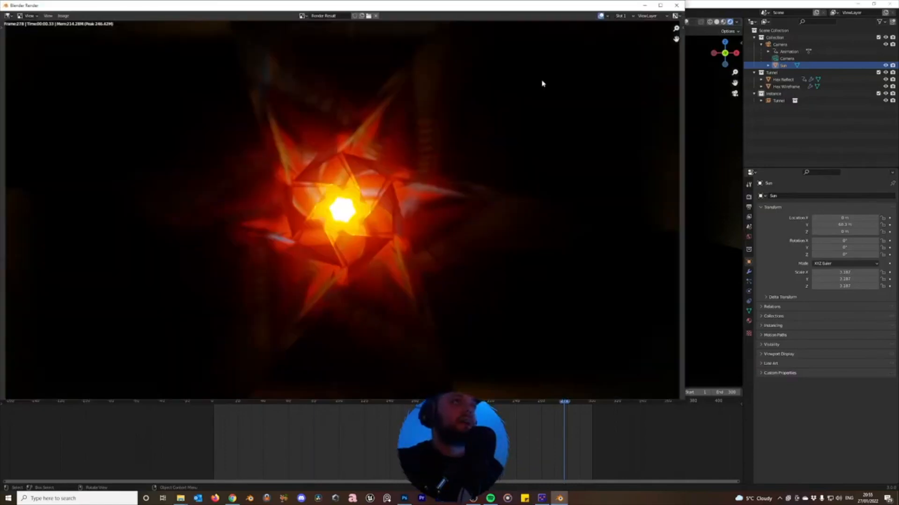
key("Escape")
Enable compositing nodes in the Compositing workspace and move the Composite node farther away from Render Layers
left_click(295, 13)
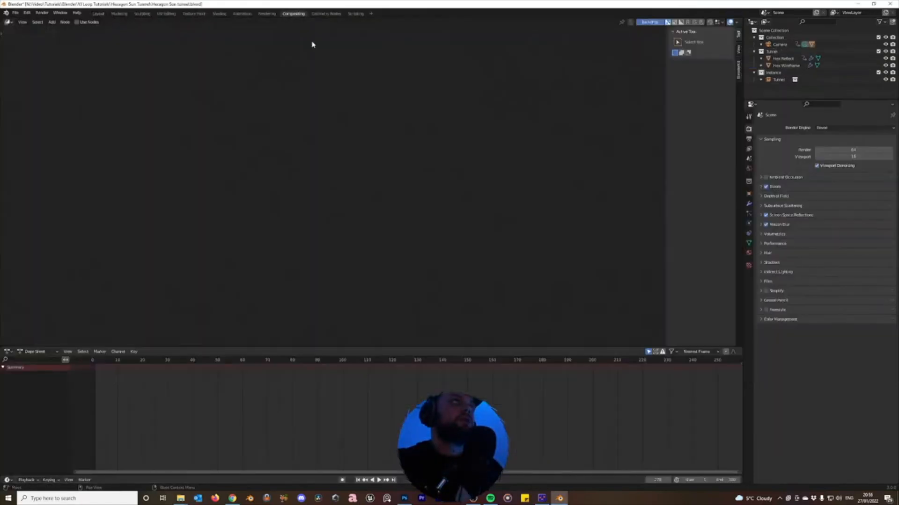
left_click(77, 22)
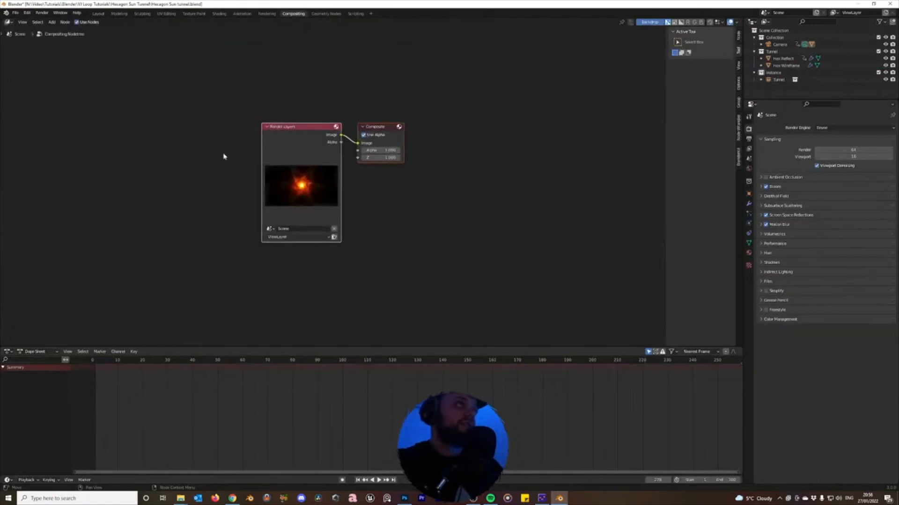
left_click_drag(387, 127, 491, 117)
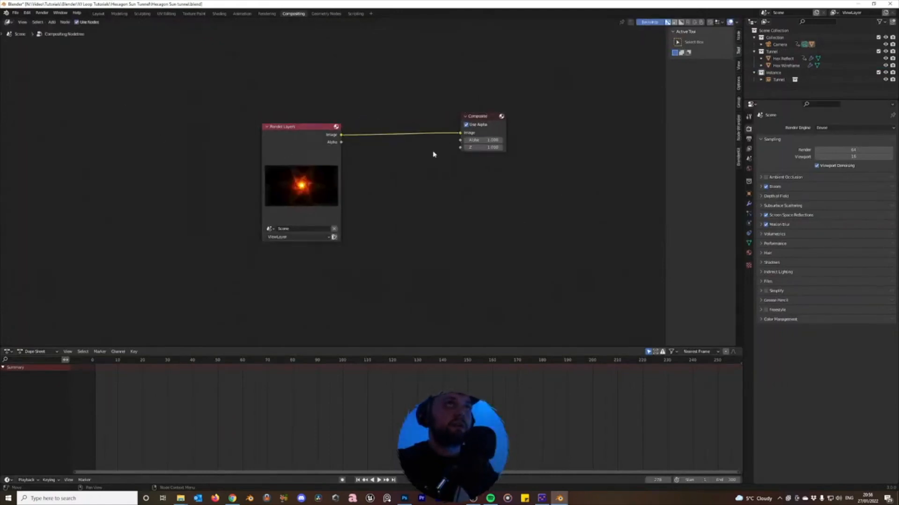
Add a Viewer node and feed it the Render Layers image through a reroute shared with the Composite node
key("shift+a")
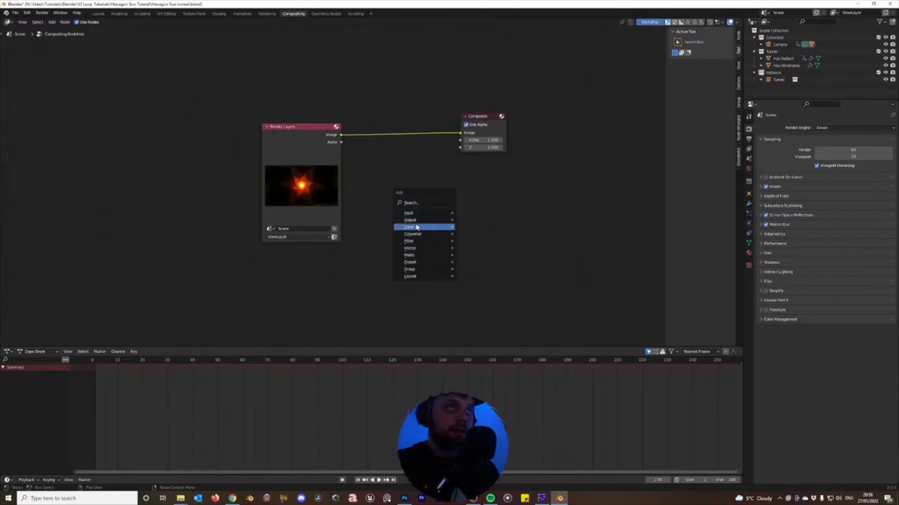
mouse_move(410, 220)
left_click(469, 241)
left_click(469, 236)
left_click_drag(341, 135, 463, 226)
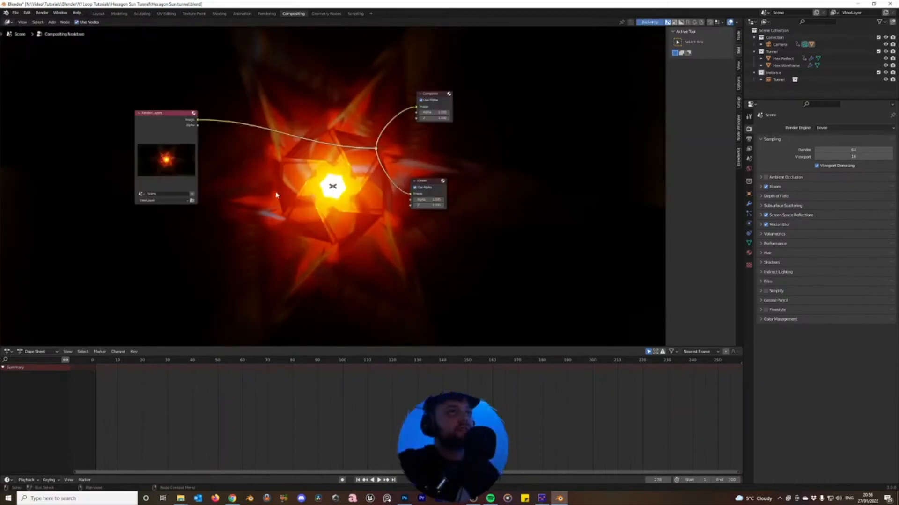
Add a Lens Distortion node and insert it on the link between Render Layers and the shared reroute
scroll(276, 195, "down", 1)
middle_click_drag(272, 189, 233, 228)
key("shift+a")
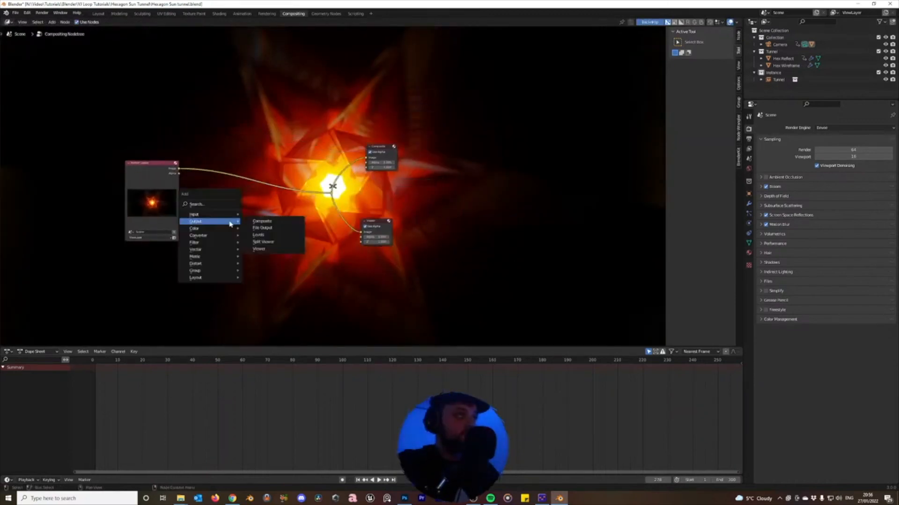
mouse_move(220, 264)
left_click(271, 291)
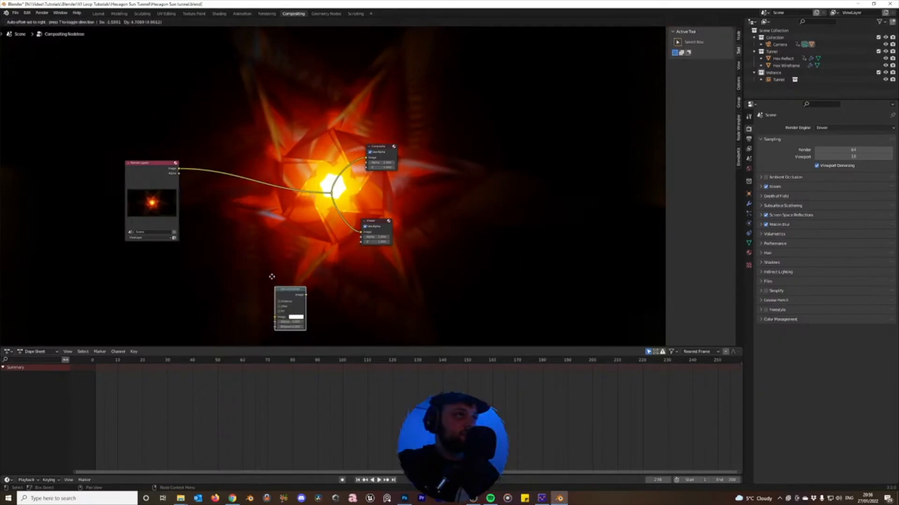
left_click(267, 211)
scroll(219, 199, "down", 1)
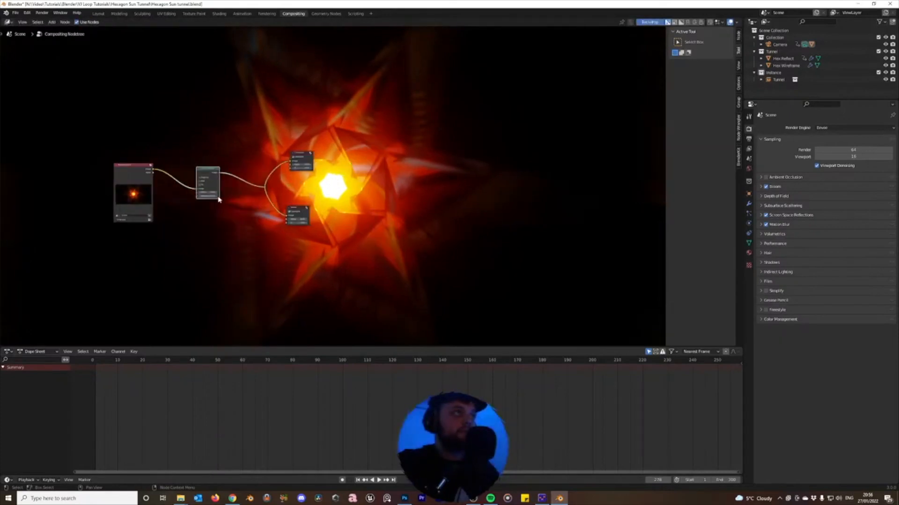
scroll(280, 232, "down", 1)
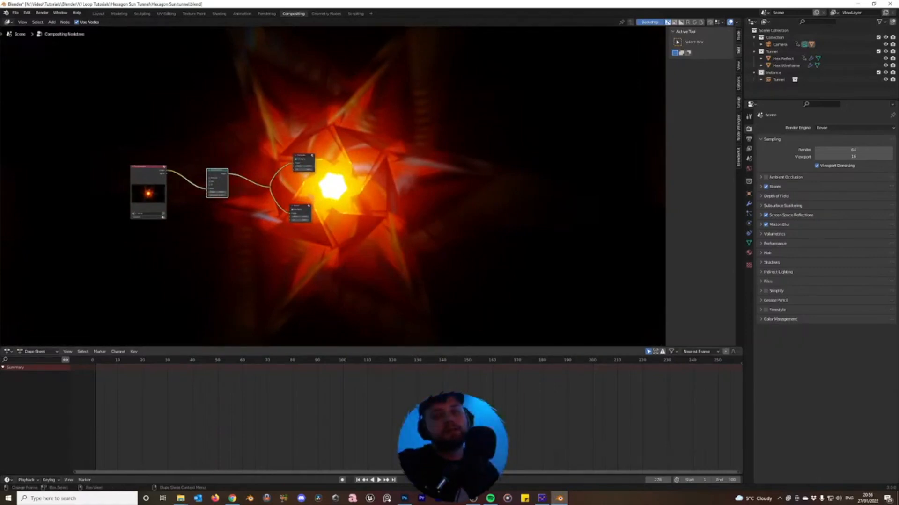
left_click(148, 181)
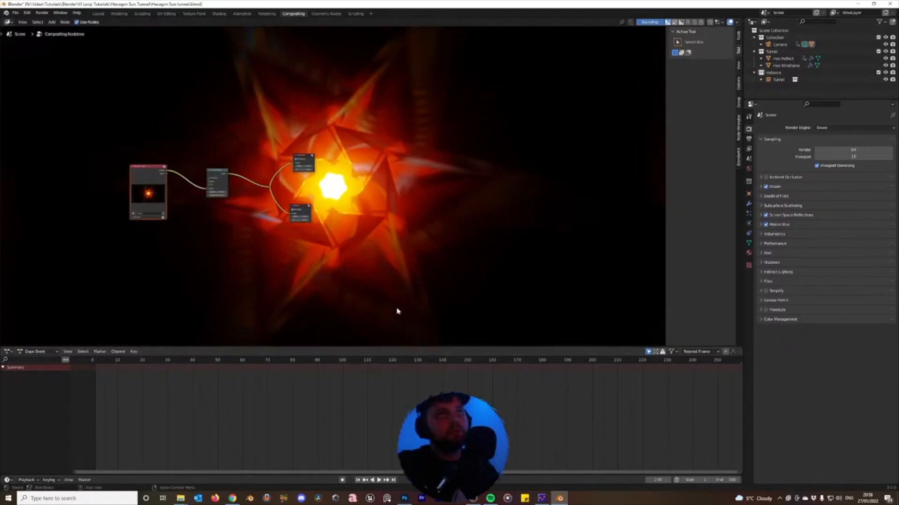
left_click(207, 313)
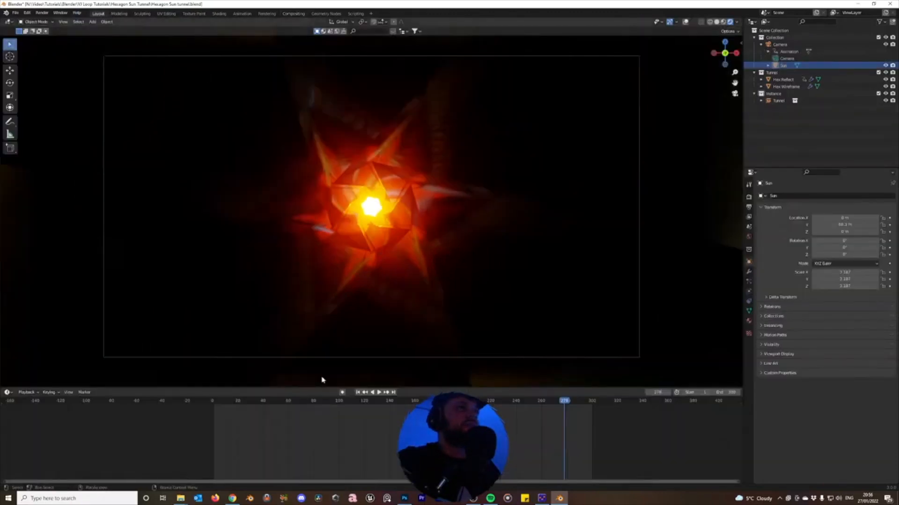
Return to the Layout scene, scrub to about frame 60, and render a test still
left_click(288, 405)
key("F12")
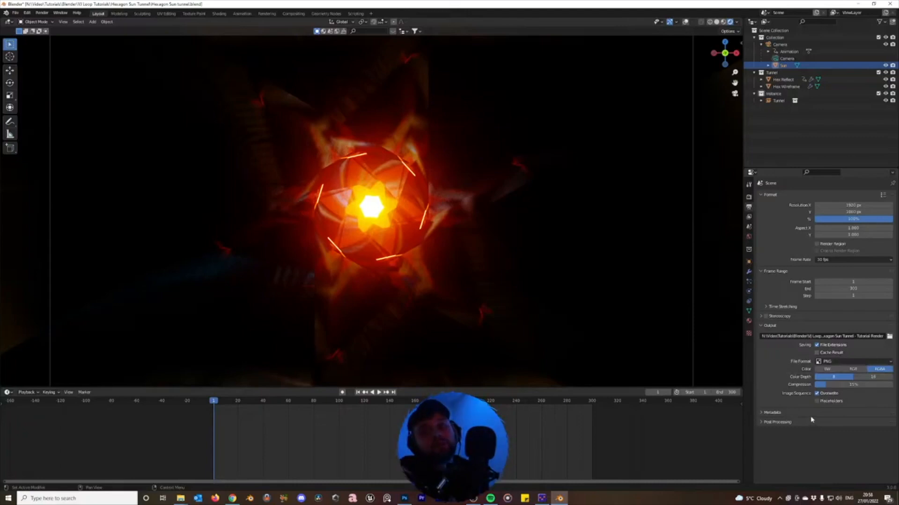
Set the render output's file format to FFmpeg Video
left_click(826, 362)
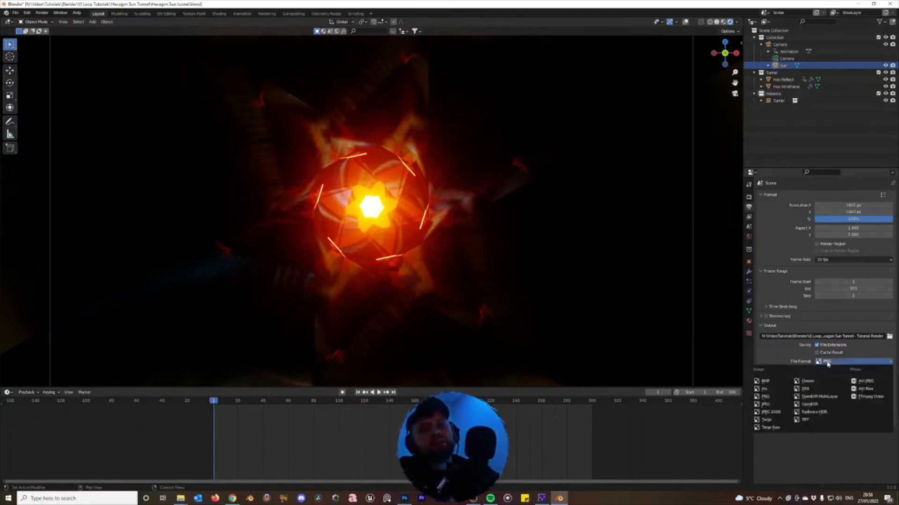
left_click(851, 365)
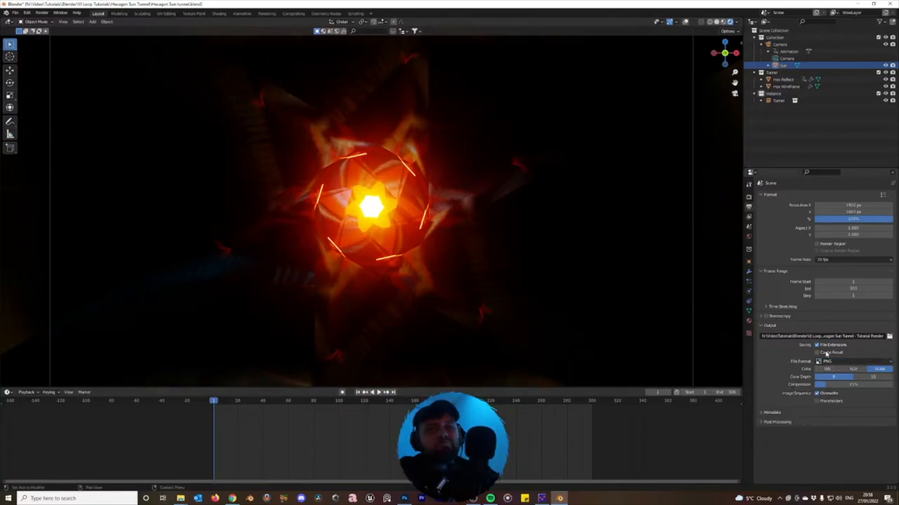
key("KP_0")
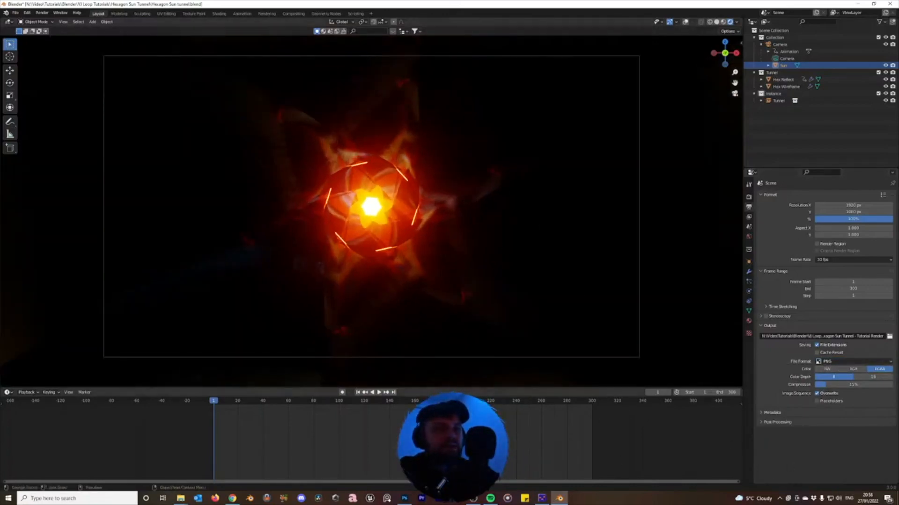
left_click(851, 362)
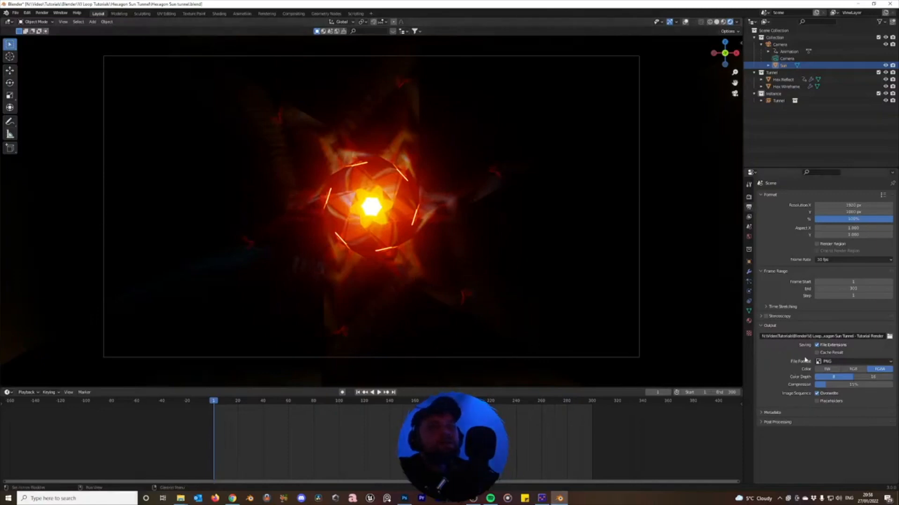
left_click(830, 364)
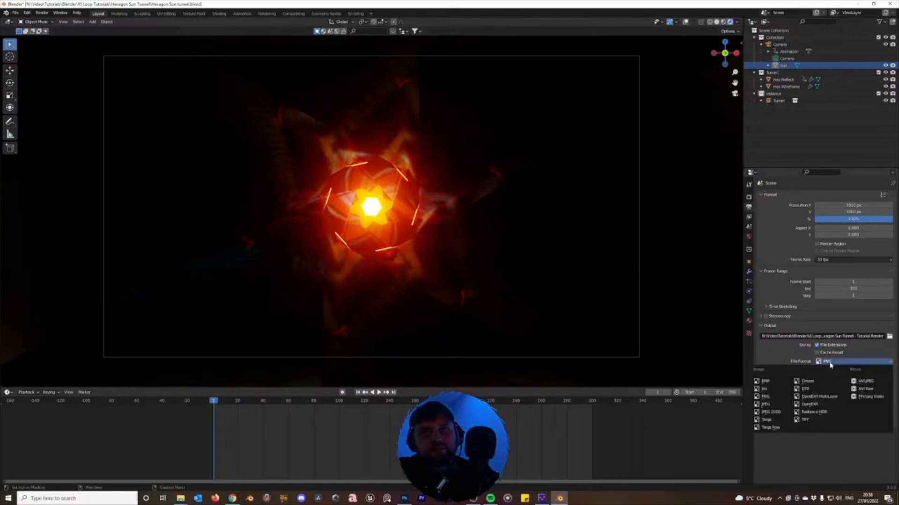
left_click(872, 398)
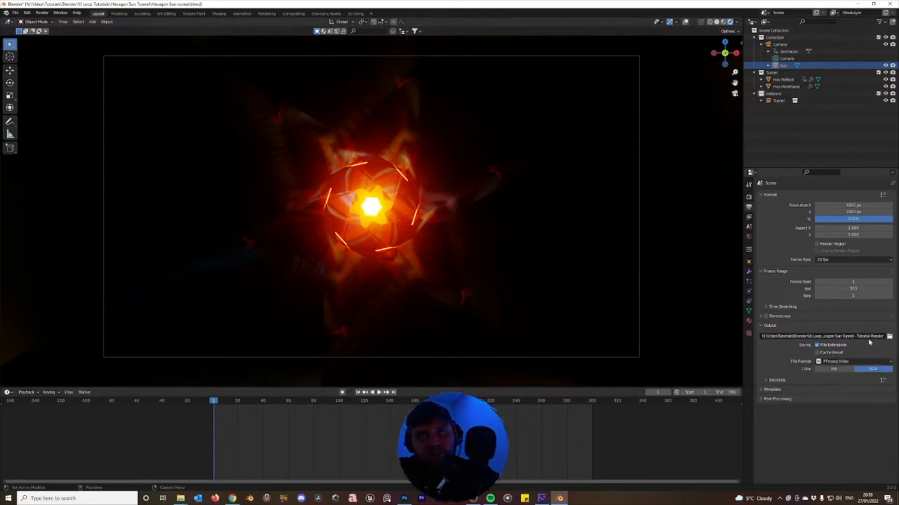
Set the video encoding container to MPEG-4
left_click(773, 383)
left_click(831, 392)
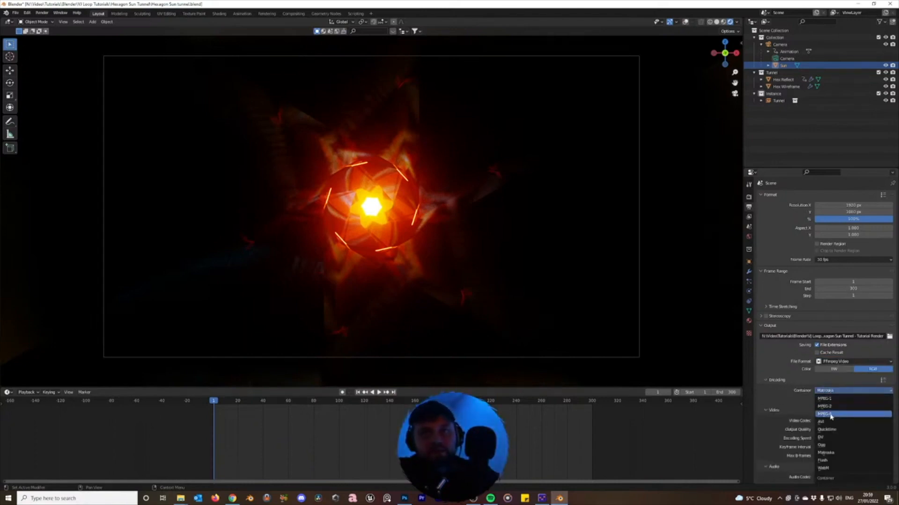
left_click(831, 414)
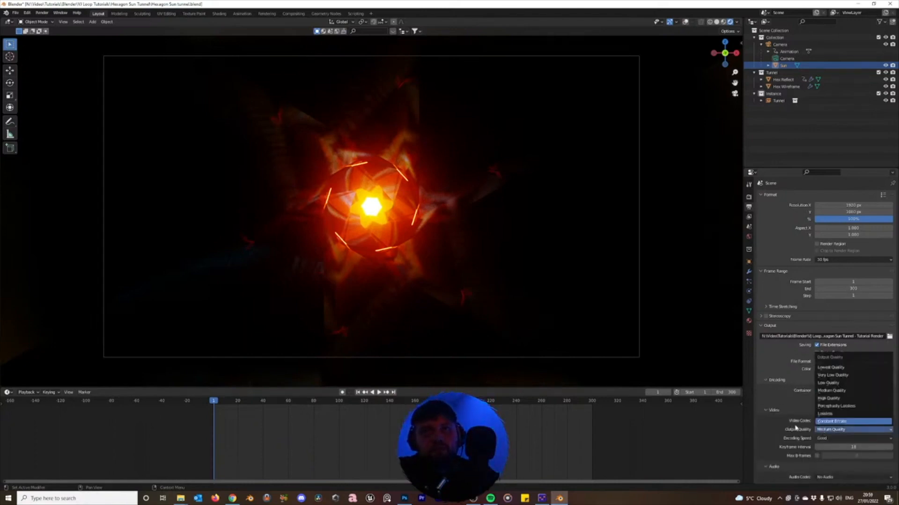
Set the video output quality to Perceptually Lossless and start rendering the full animation
left_click(823, 431)
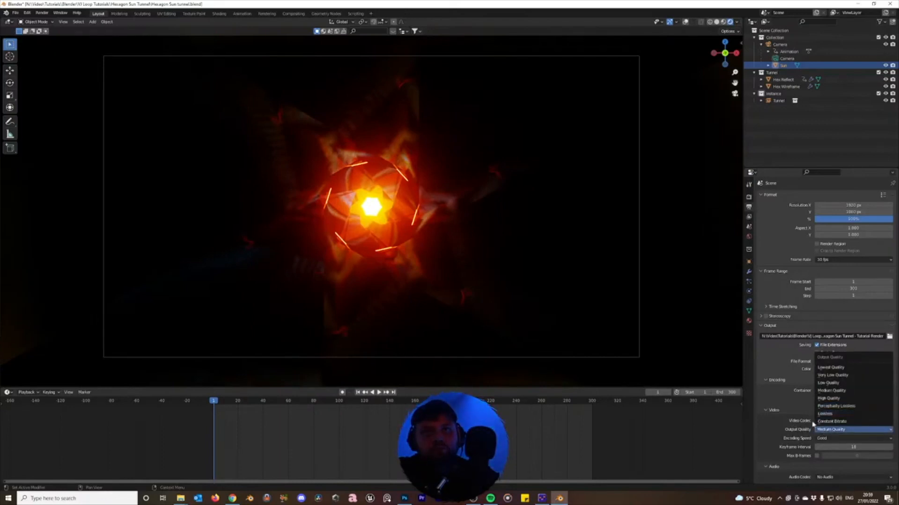
left_click(836, 406)
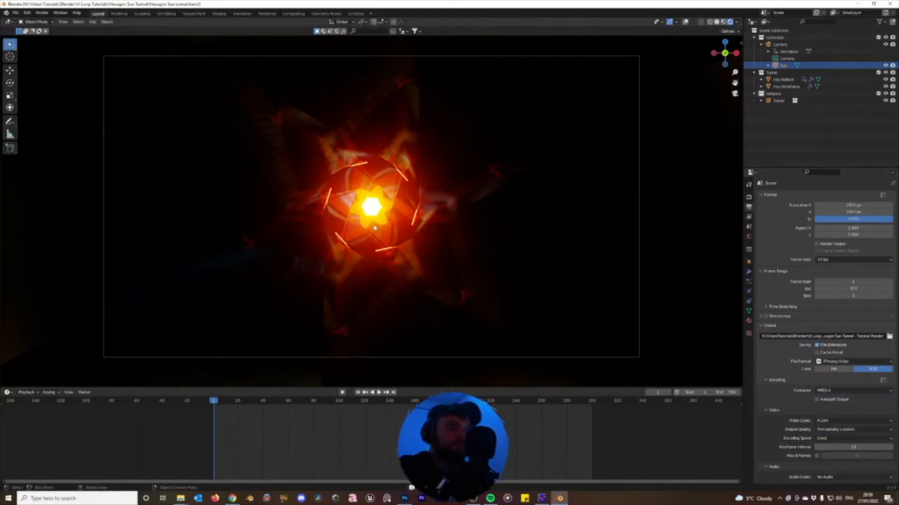
key("ctrl+F12")
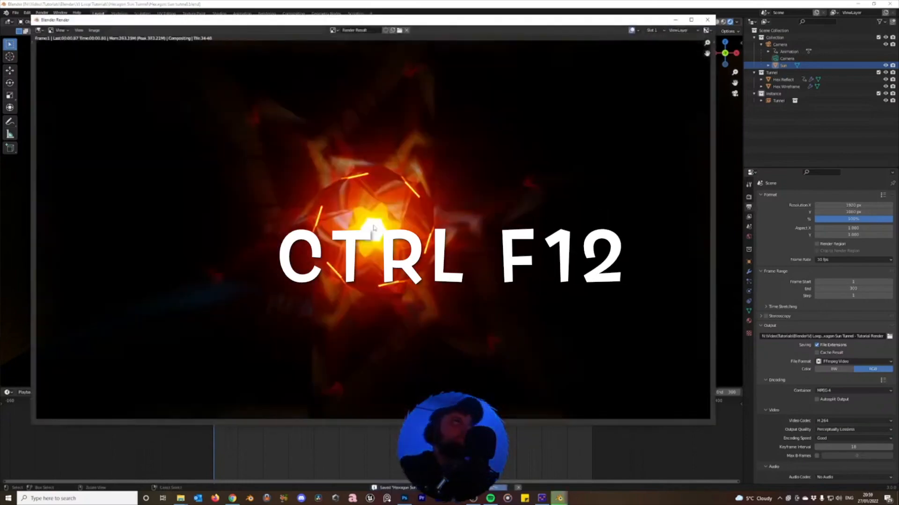